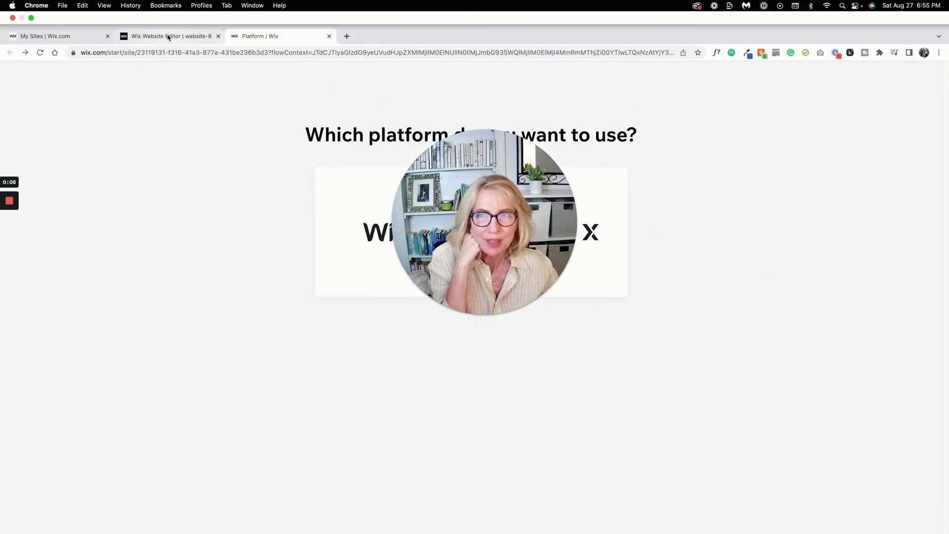
Step: Examine the strips on the existing site's home page in the Wix Website Editor and the elements available to add
{"action": "left_click", "coordinate": [170, 36]}
{"action": "left_click_drag", "start_coordinate": [491, 184], "coordinate": [306, 223]}
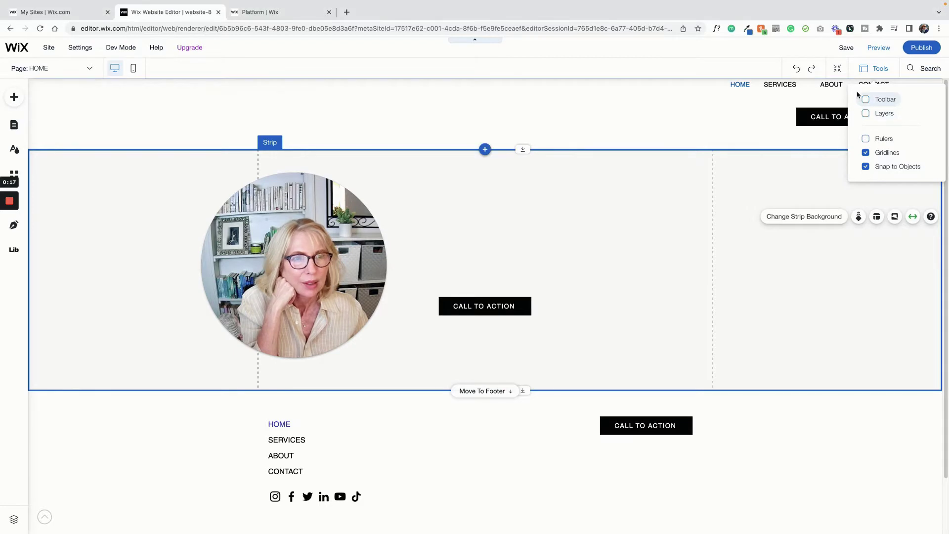
{"action": "left_click", "coordinate": [796, 177]}
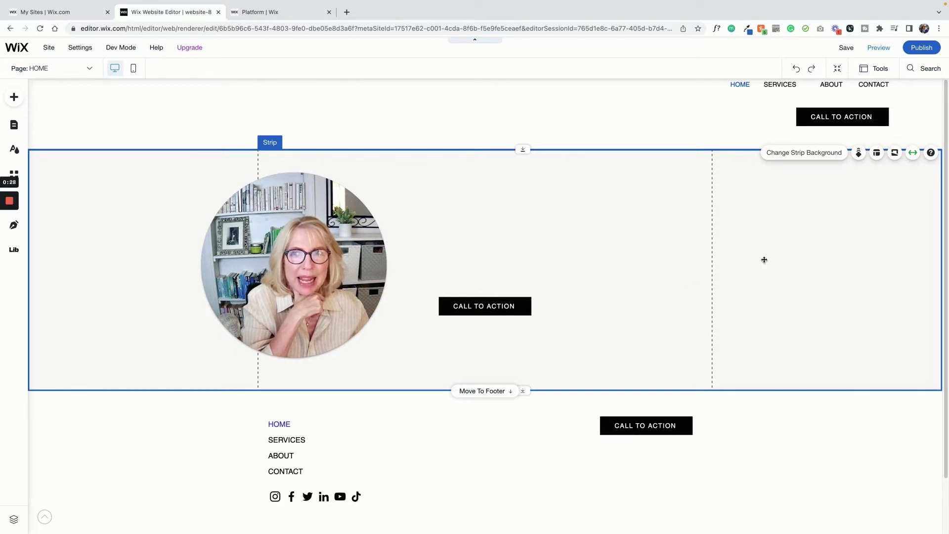
{"action": "left_click", "coordinate": [489, 108]}
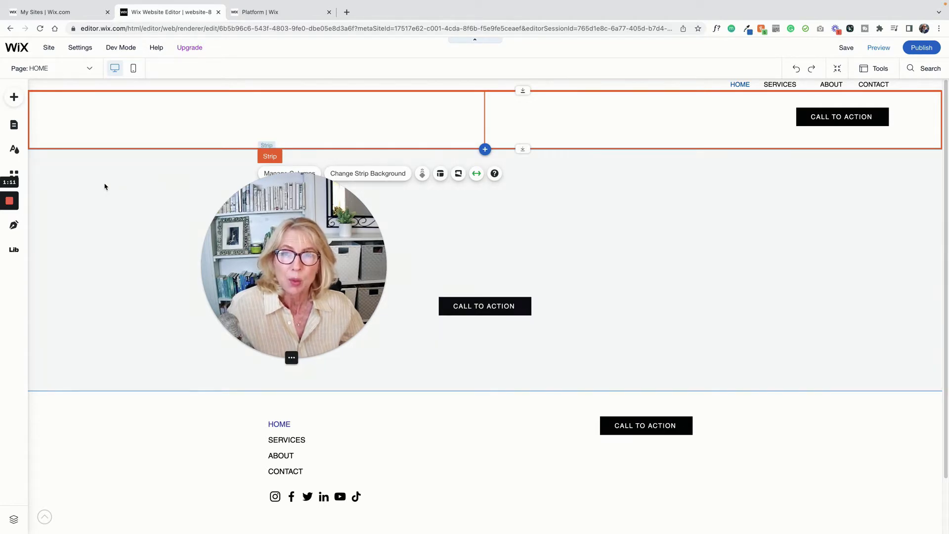
{"action": "left_click", "coordinate": [727, 206]}
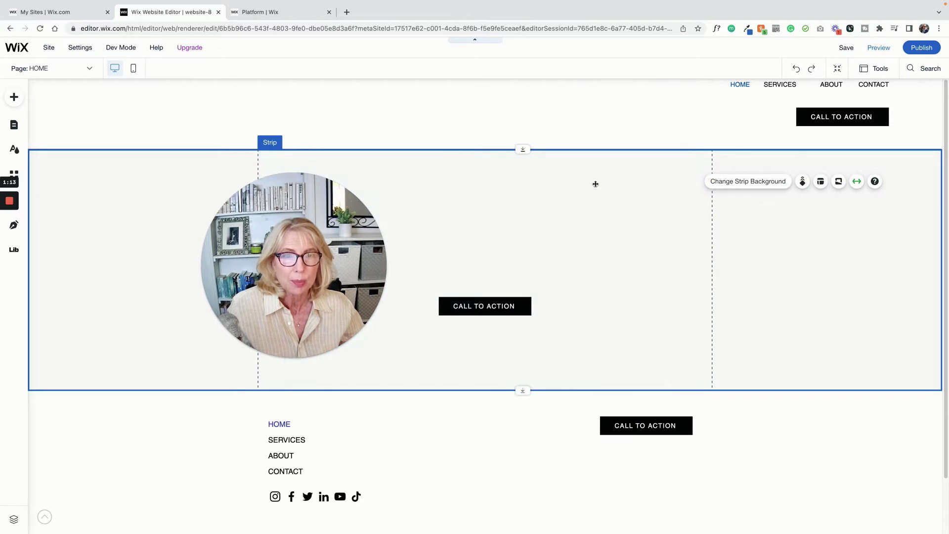
{"action": "mouse_move", "coordinate": [523, 150]}
{"action": "left_mouse_down"}
{"action": "mouse_move", "coordinate": [523, 180]}
{"action": "mouse_move", "coordinate": [523, 149]}
{"action": "left_mouse_up"}
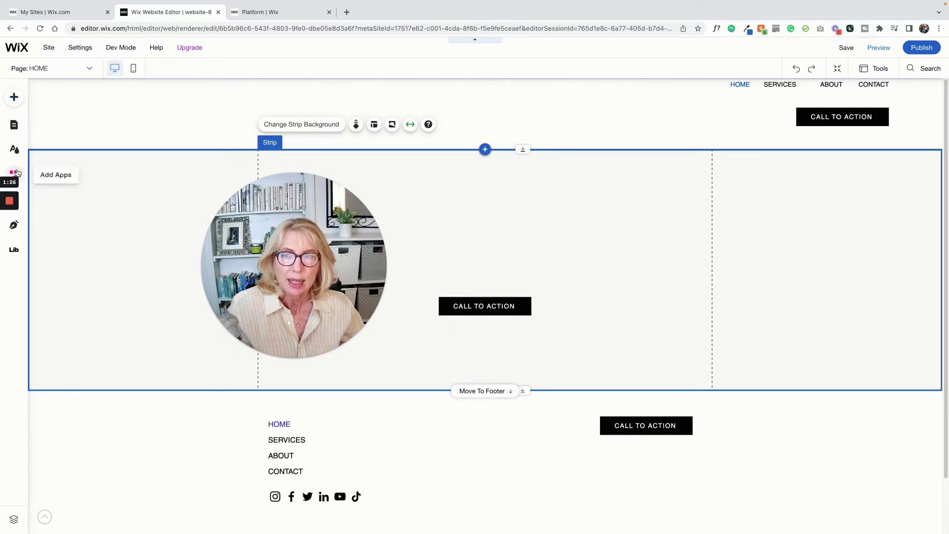
{"action": "left_click", "coordinate": [13, 97]}
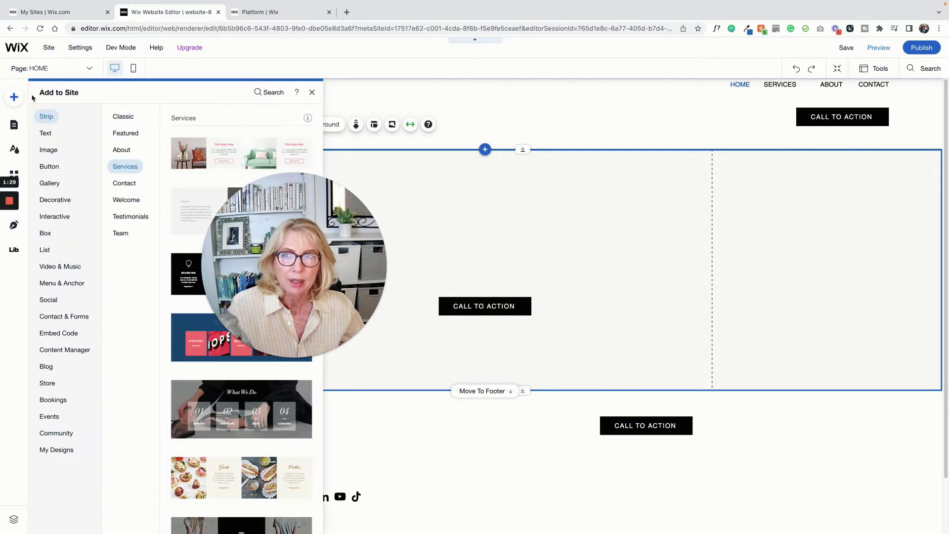
{"action": "left_click", "coordinate": [757, 230]}
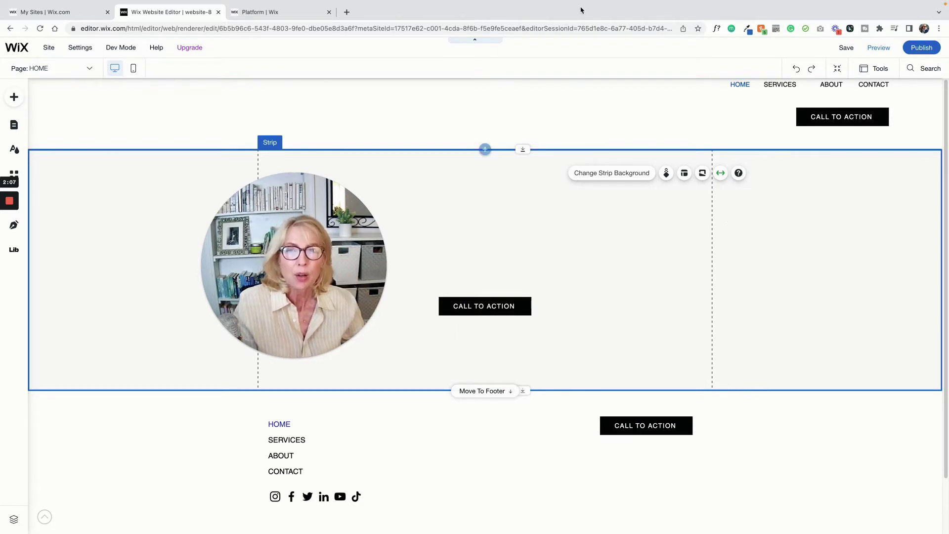
Step: Start a new site on the Wix platform with the Wix Editor, skipping the website-type and feature questions
{"action": "left_click", "coordinate": [267, 17]}
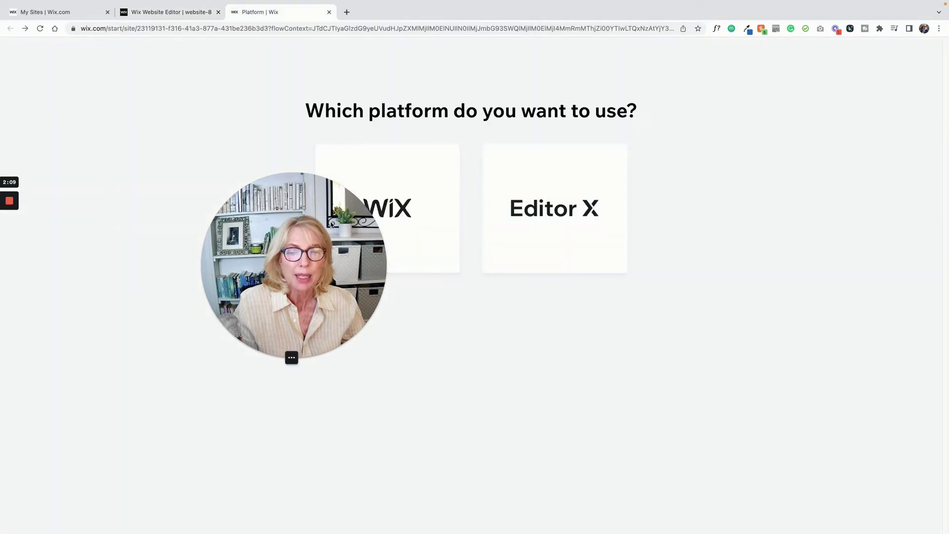
{"action": "left_click_drag", "start_coordinate": [331, 217], "coordinate": [226, 322]}
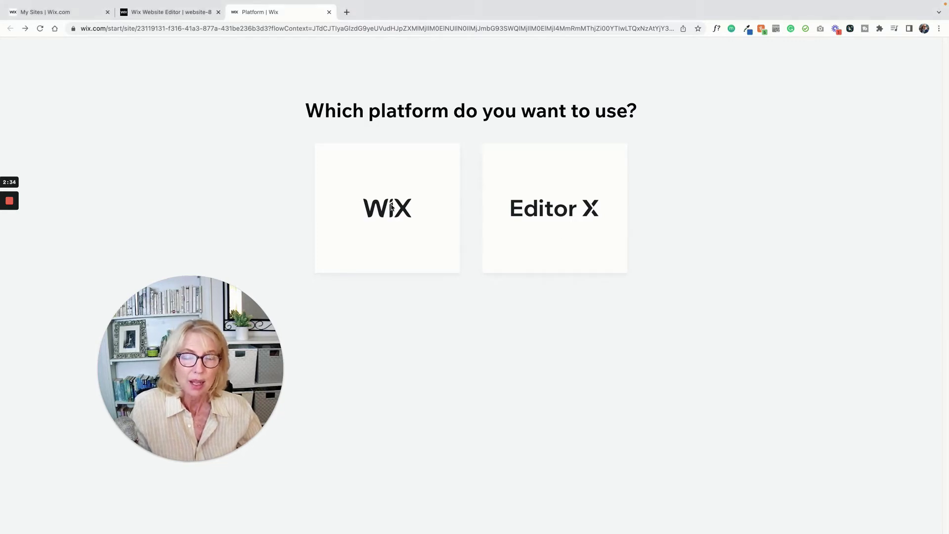
{"action": "left_click", "coordinate": [392, 209]}
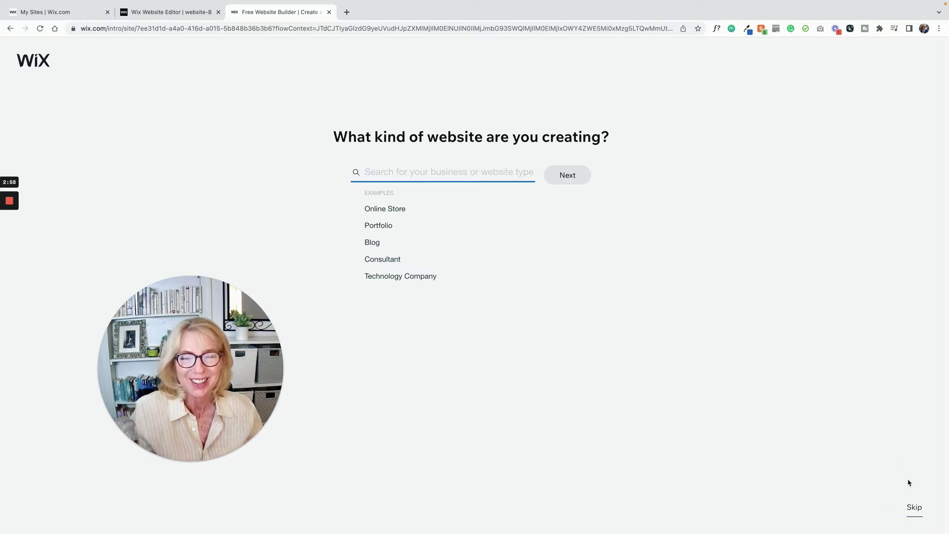
{"action": "left_click", "coordinate": [914, 508]}
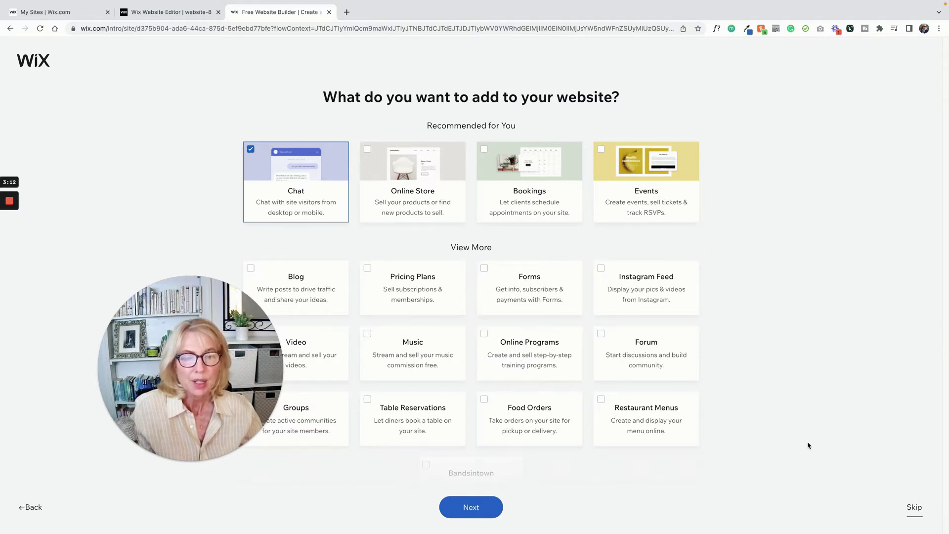
{"action": "left_click", "coordinate": [914, 509]}
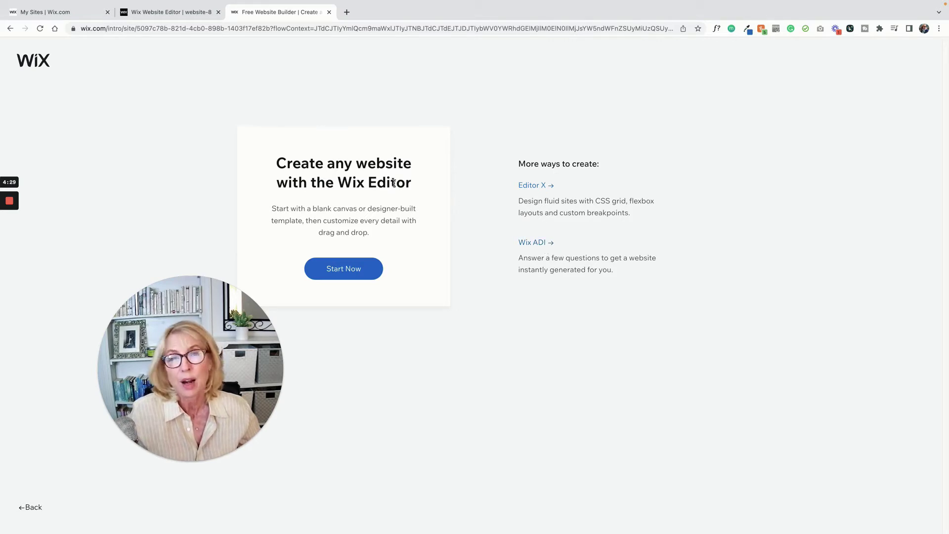
{"action": "left_click", "coordinate": [343, 268]}
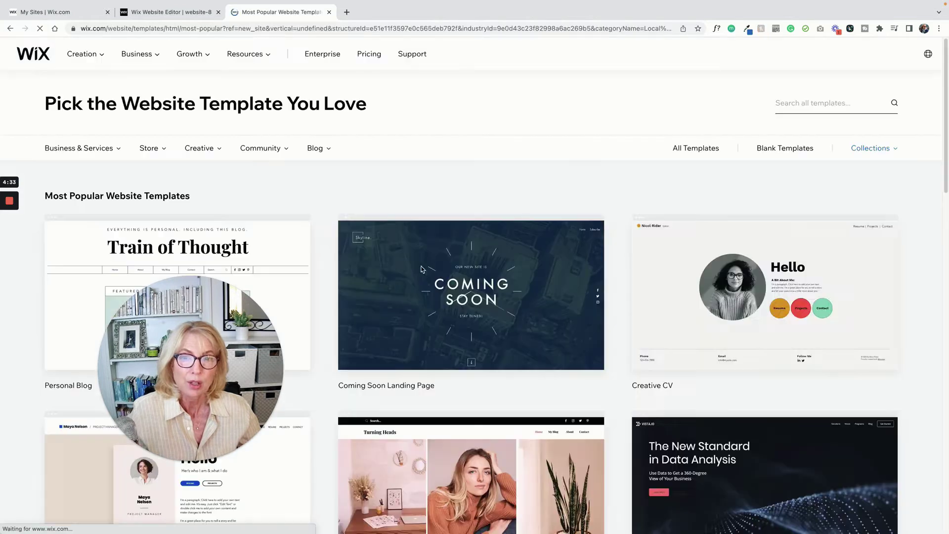
Step: Look through the most popular website templates
{"action": "scroll", "coordinate": [681, 264], "scroll_direction": "down", "scroll_amount": 5}
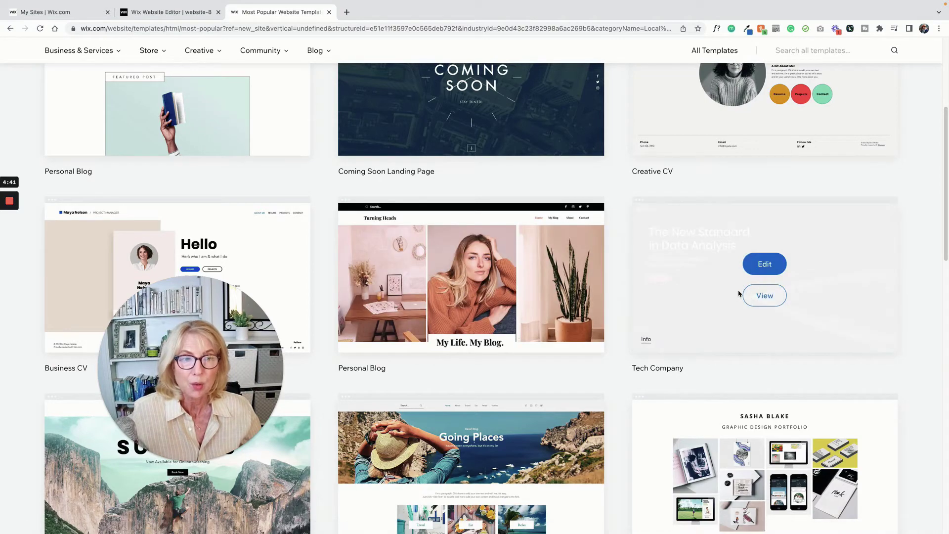
{"action": "scroll", "coordinate": [568, 240], "scroll_direction": "down", "scroll_amount": 7}
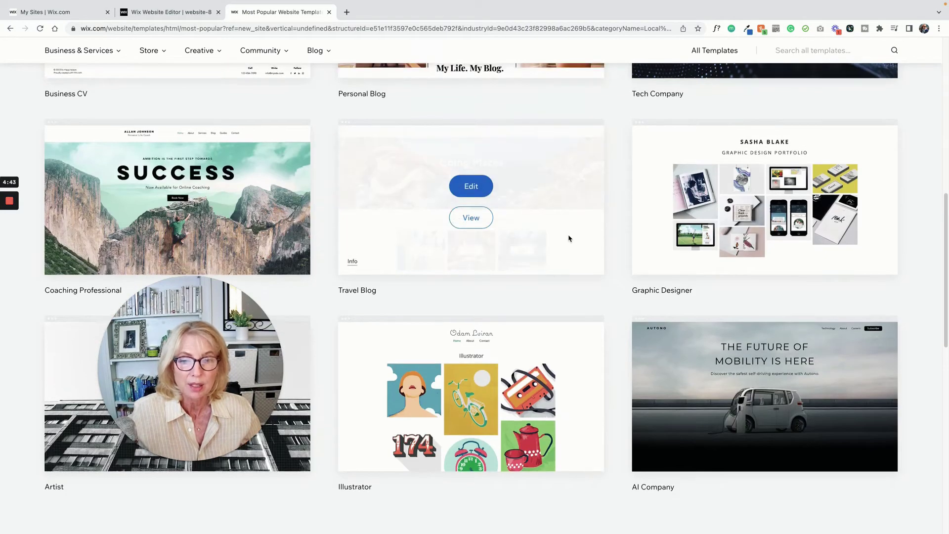
{"action": "scroll", "coordinate": [568, 238], "scroll_direction": "up", "scroll_amount": 5}
{"action": "scroll", "coordinate": [568, 239], "scroll_direction": "up", "scroll_amount": 6}
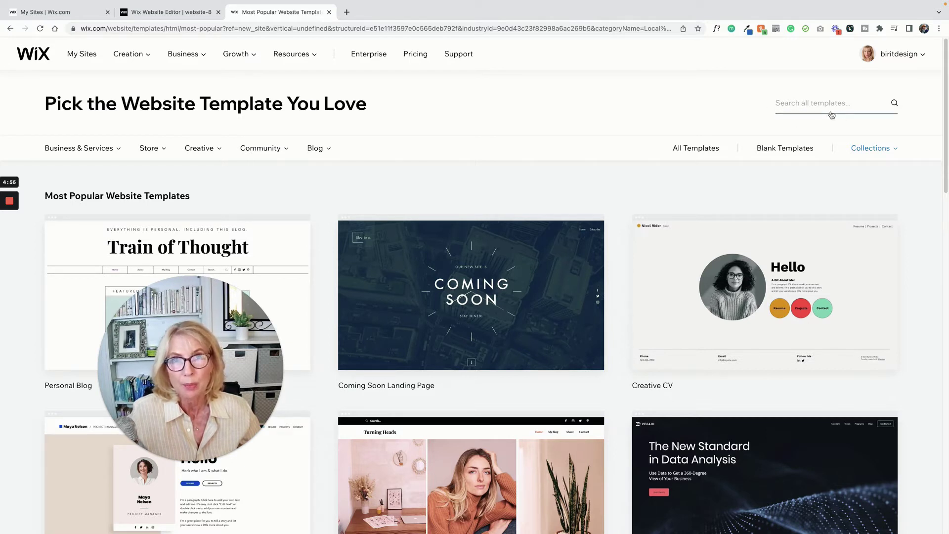
Step: Show the blank website templates and review their layouts, including Start from Scratch
{"action": "left_click", "coordinate": [786, 148]}
{"action": "scroll", "coordinate": [786, 149], "scroll_direction": "down", "scroll_amount": 4}
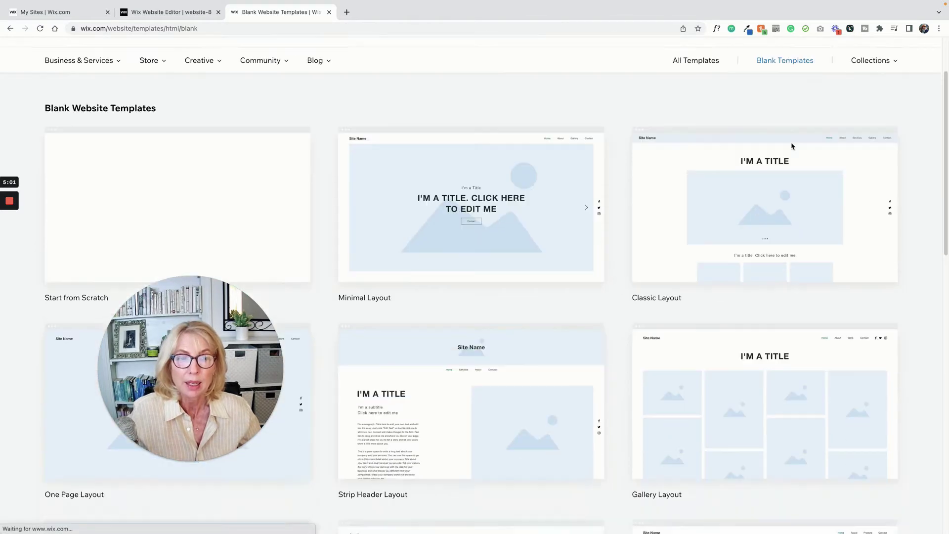
{"action": "mouse_move", "coordinate": [797, 273]}
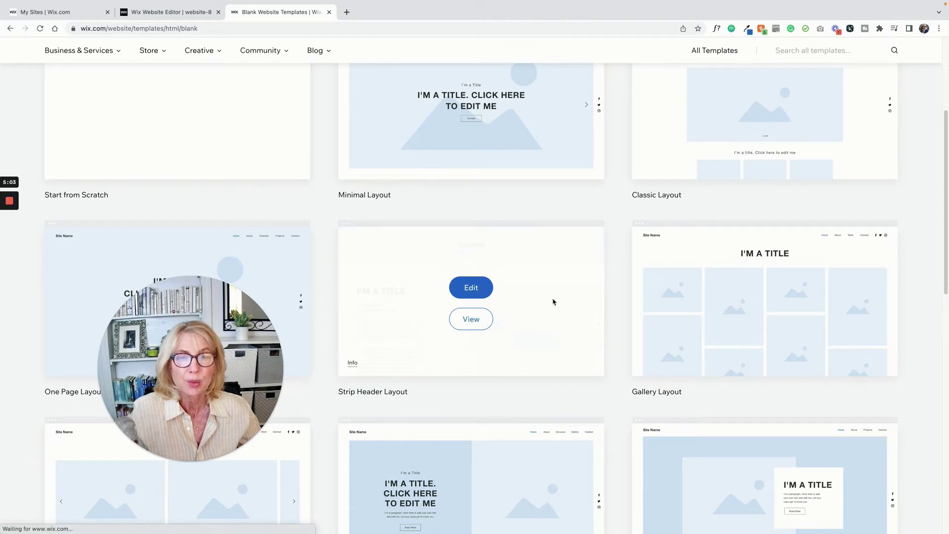
{"action": "scroll", "coordinate": [711, 208], "scroll_direction": "down", "scroll_amount": 5}
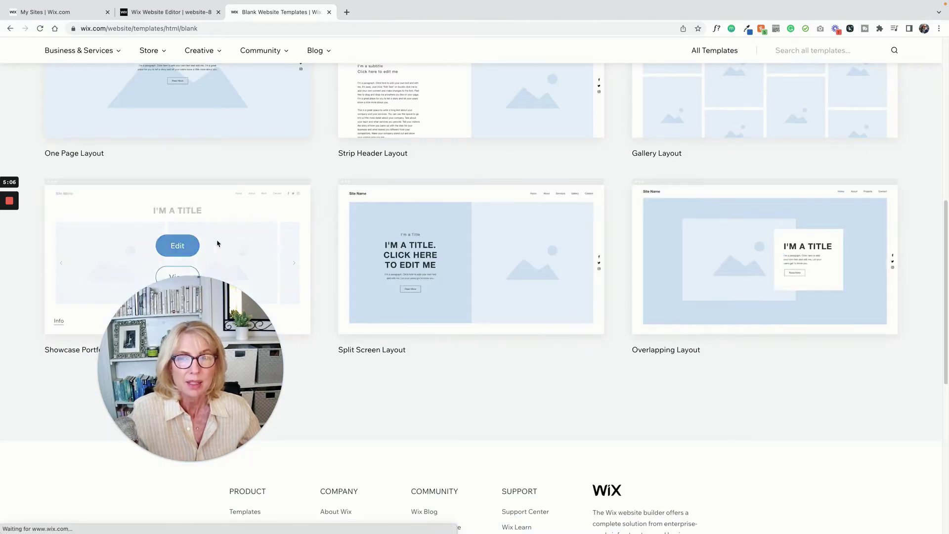
{"action": "mouse_move", "coordinate": [568, 253]}
{"action": "scroll", "coordinate": [567, 253], "scroll_direction": "up", "scroll_amount": 10}
{"action": "mouse_move", "coordinate": [228, 213]}
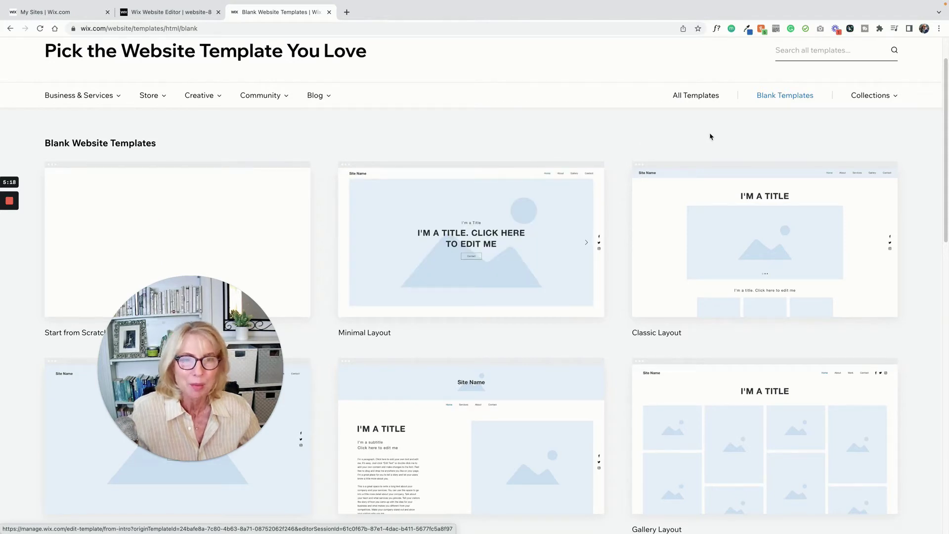
{"action": "mouse_move", "coordinate": [275, 192]}
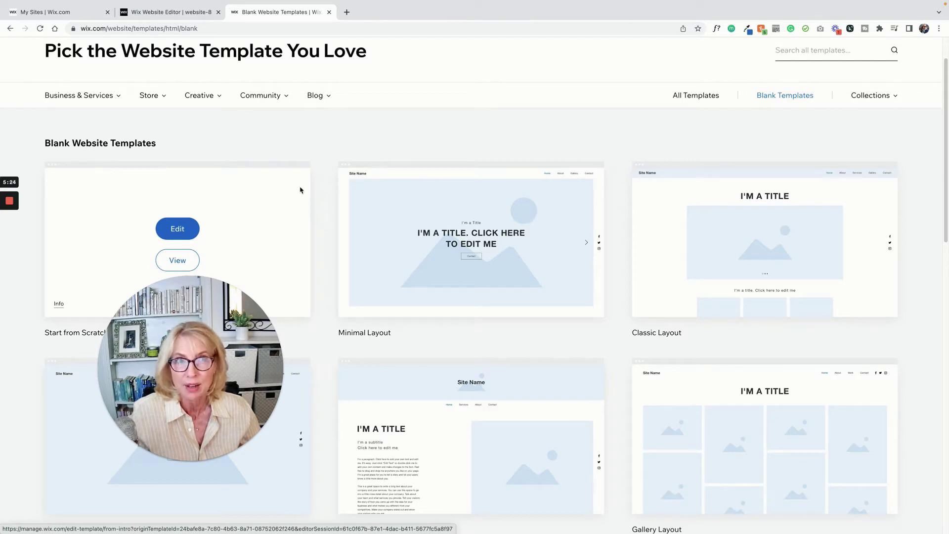
Step: Browse all website templates and open the Wedding Venue template for editing
{"action": "left_click", "coordinate": [712, 95]}
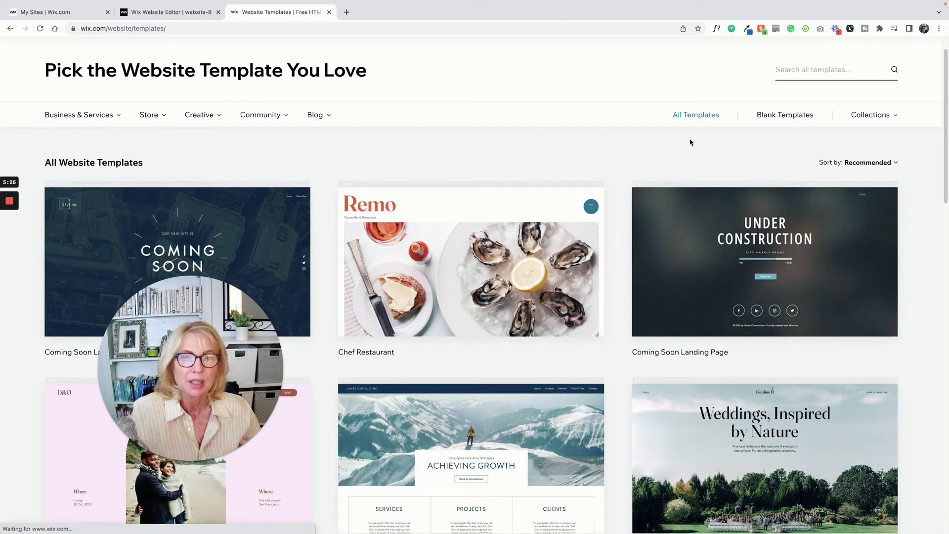
{"action": "mouse_move", "coordinate": [718, 214]}
{"action": "scroll", "coordinate": [719, 215], "scroll_direction": "down", "scroll_amount": 2}
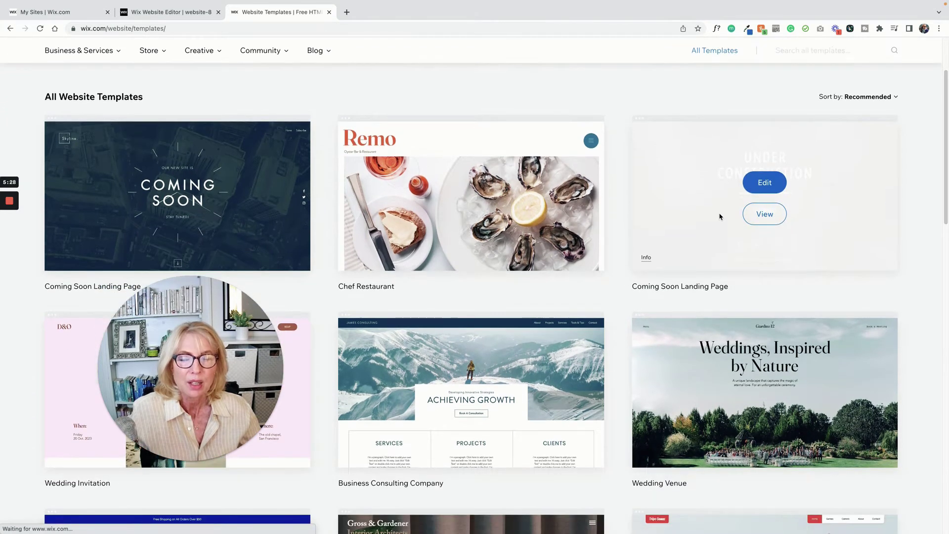
{"action": "scroll", "coordinate": [720, 216], "scroll_direction": "down", "scroll_amount": 5}
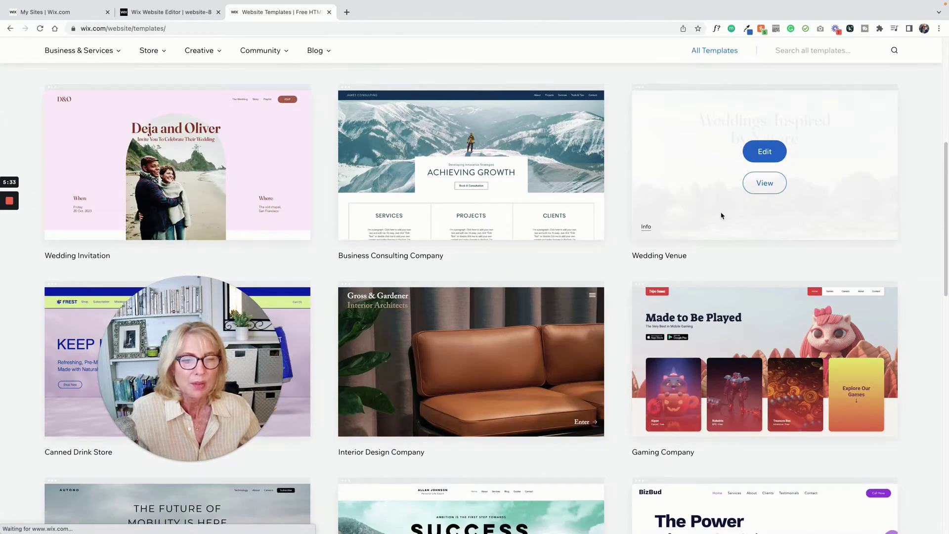
{"action": "scroll", "coordinate": [721, 215], "scroll_direction": "down", "scroll_amount": 2}
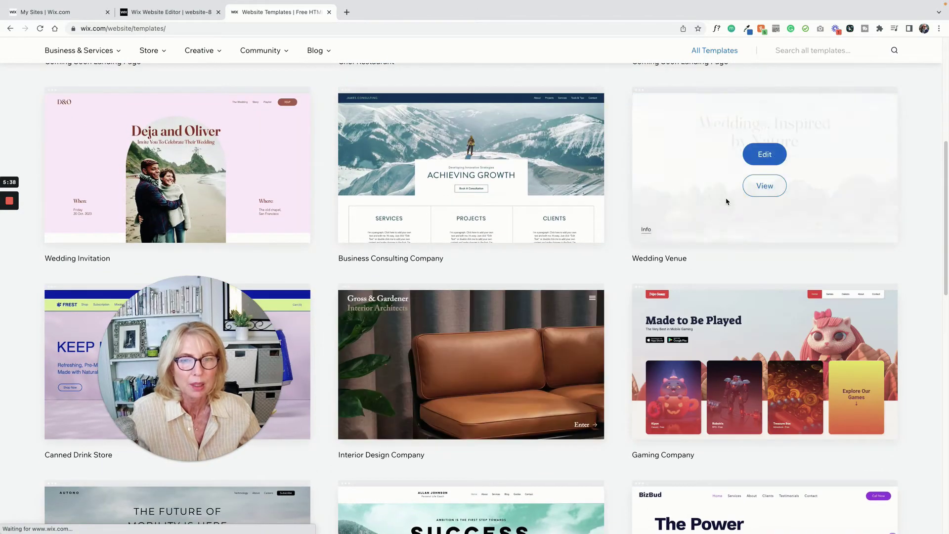
{"action": "scroll", "coordinate": [561, 155], "scroll_direction": "up", "scroll_amount": 3}
{"action": "scroll", "coordinate": [559, 156], "scroll_direction": "down", "scroll_amount": 2}
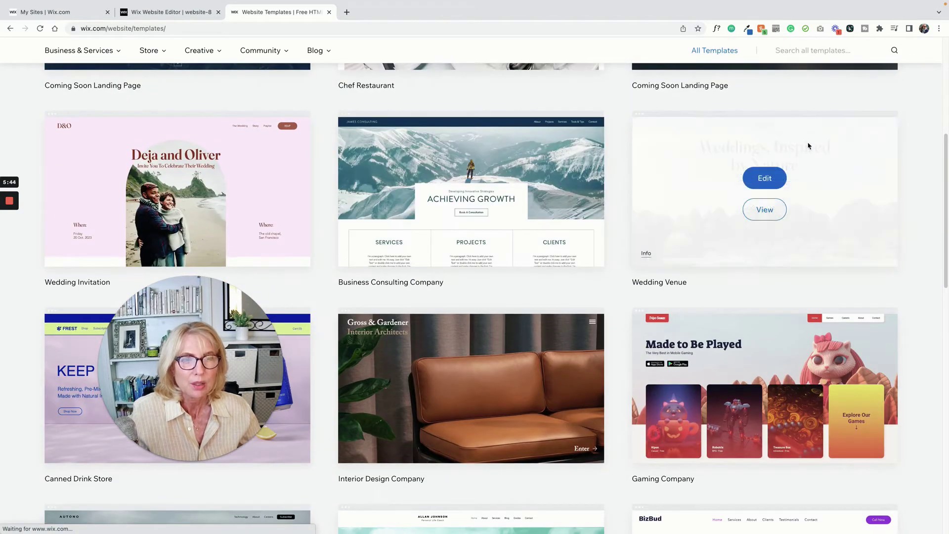
{"action": "left_click", "coordinate": [761, 210]}
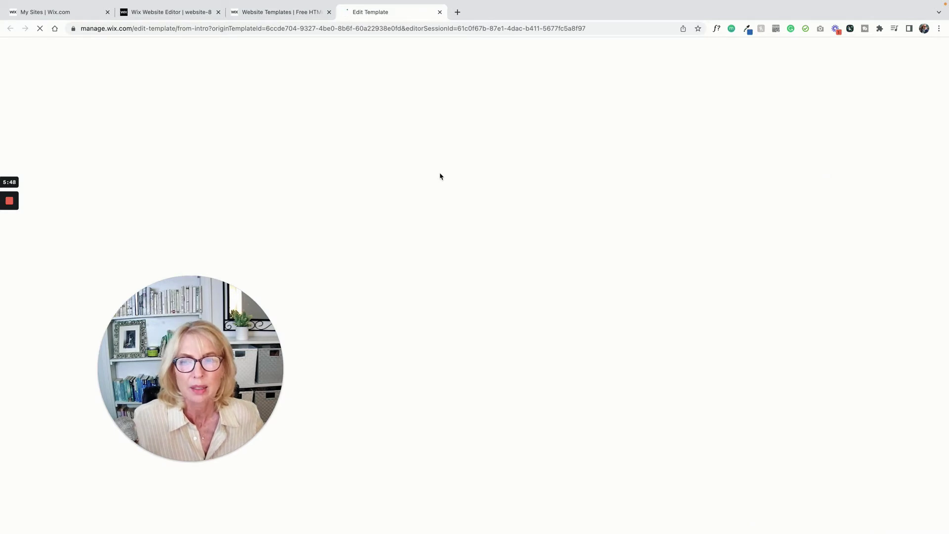
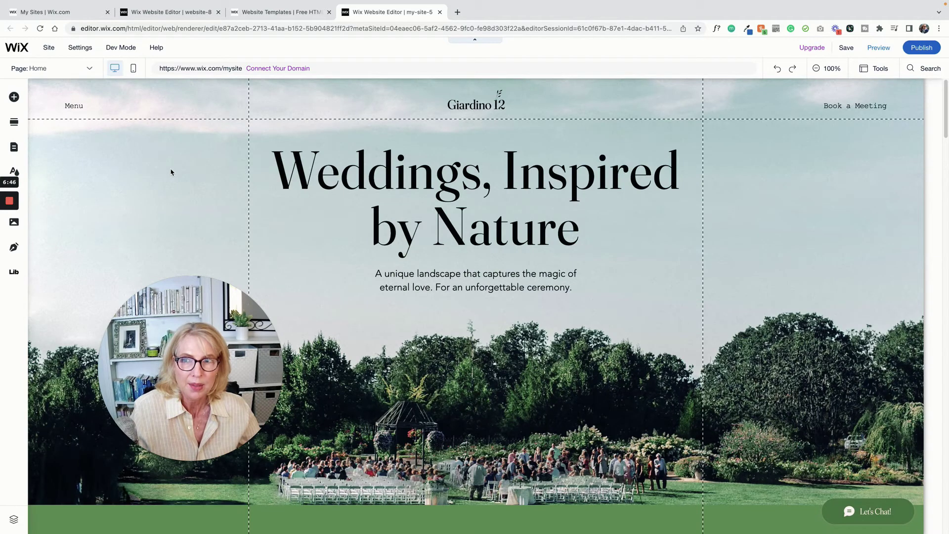
Step: Examine how the Wedding Venue home page is built, from the header through the Welcome, Services 1 and Services 2 sections
{"action": "left_click", "coordinate": [180, 170]}
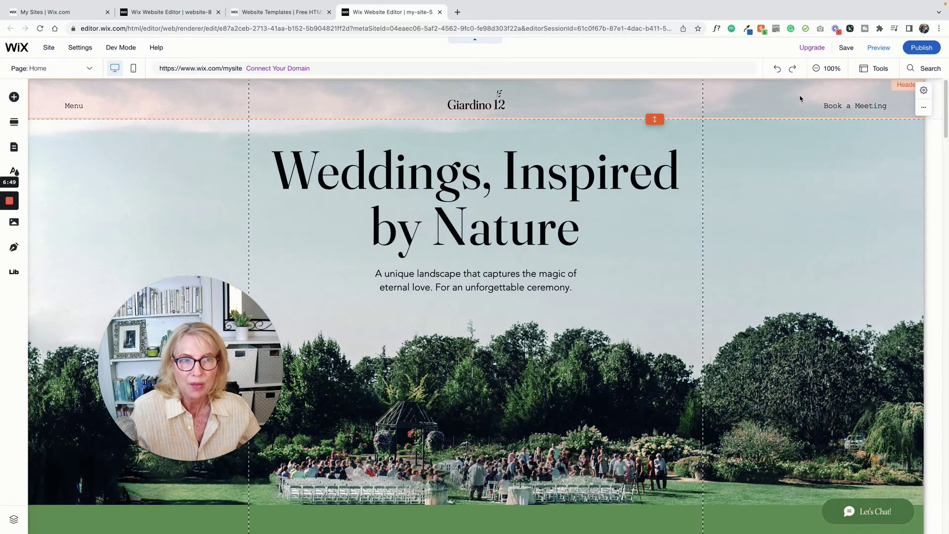
{"action": "left_click", "coordinate": [796, 98]}
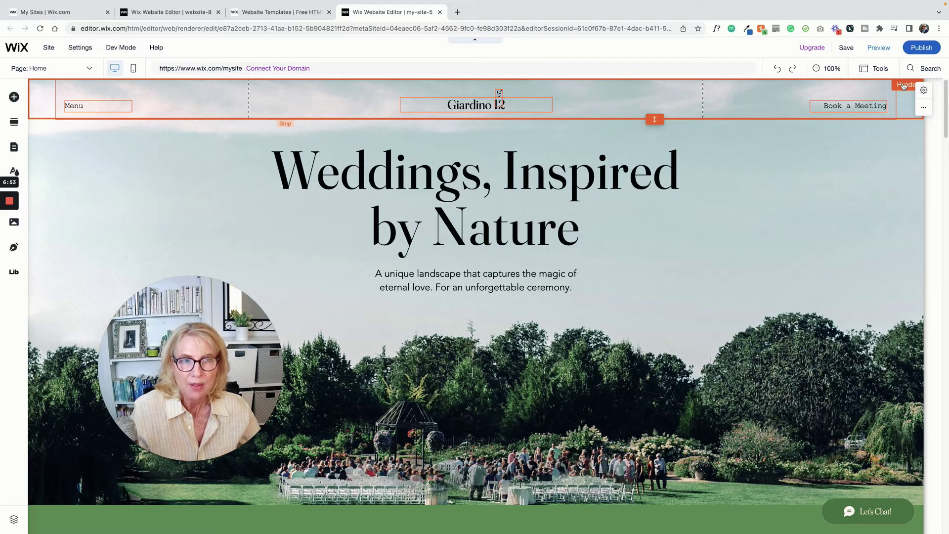
{"action": "left_click", "coordinate": [856, 144]}
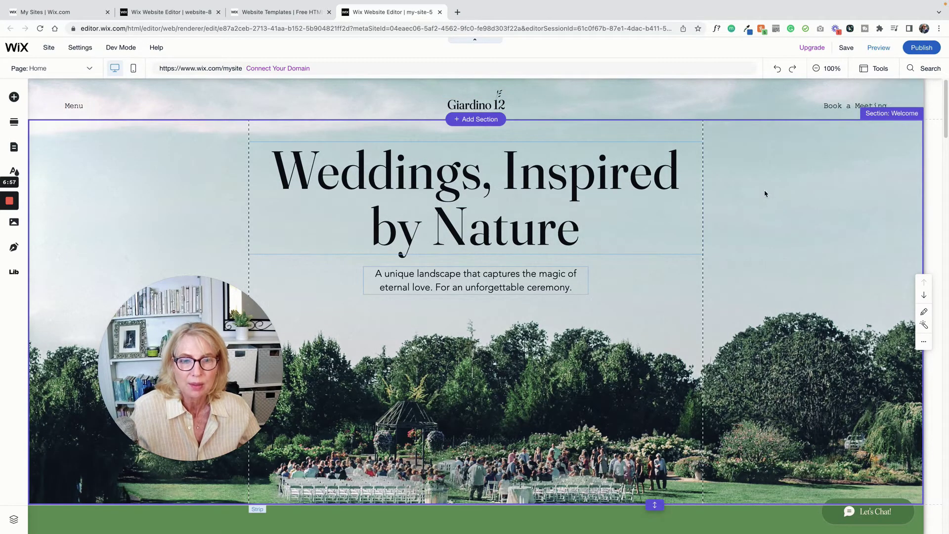
{"action": "scroll", "coordinate": [765, 193], "scroll_direction": "down", "scroll_amount": 8}
{"action": "scroll", "coordinate": [752, 166], "scroll_direction": "up", "scroll_amount": 3}
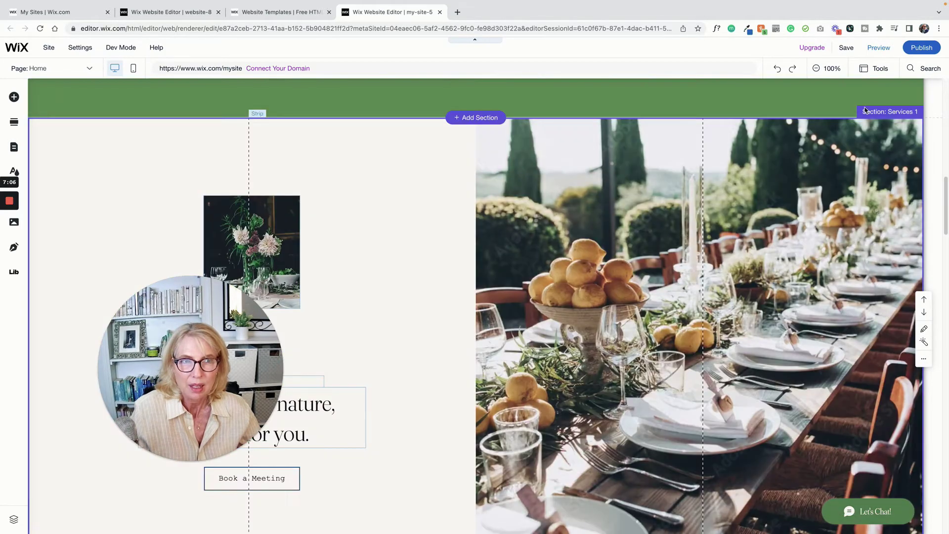
{"action": "scroll", "coordinate": [618, 185], "scroll_direction": "down", "scroll_amount": 9}
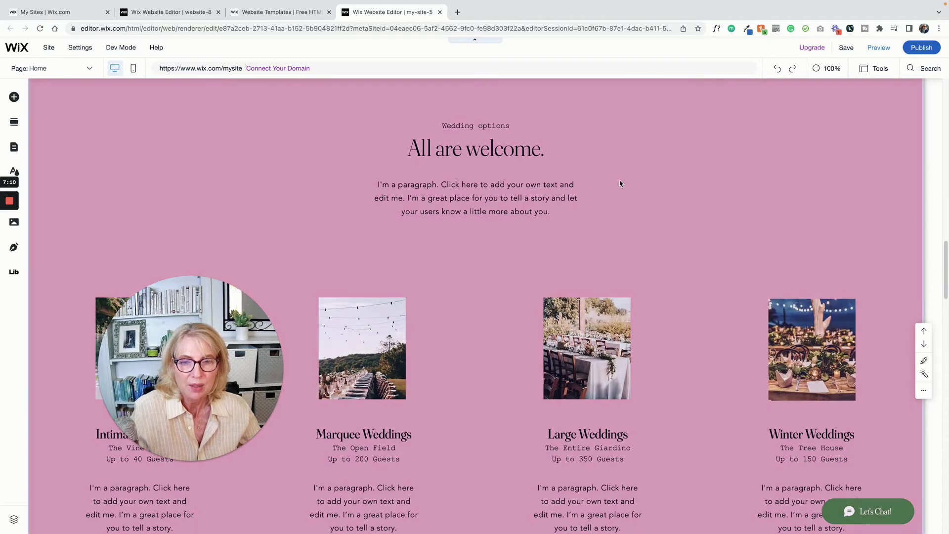
{"action": "scroll", "coordinate": [621, 183], "scroll_direction": "up", "scroll_amount": 1}
{"action": "left_click", "coordinate": [620, 183]}
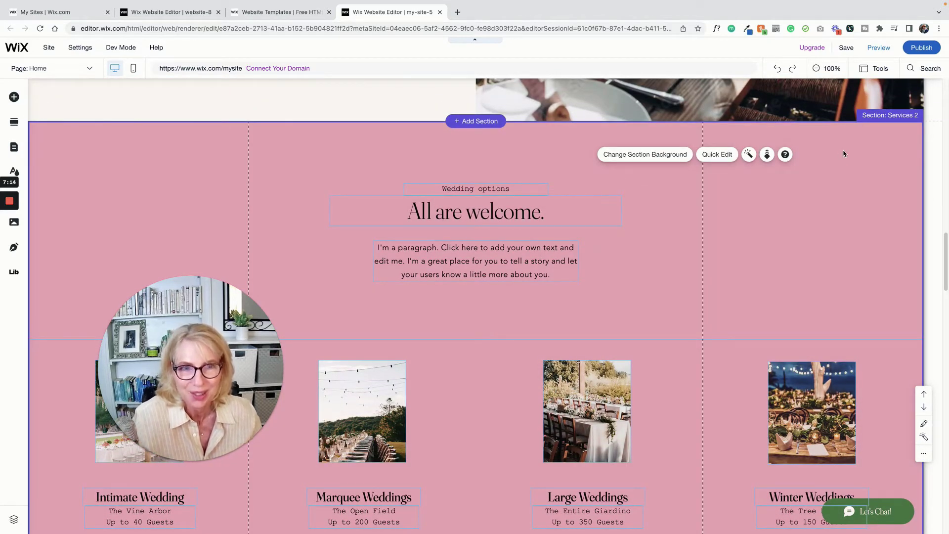
{"action": "scroll", "coordinate": [694, 261], "scroll_direction": "down", "scroll_amount": 7}
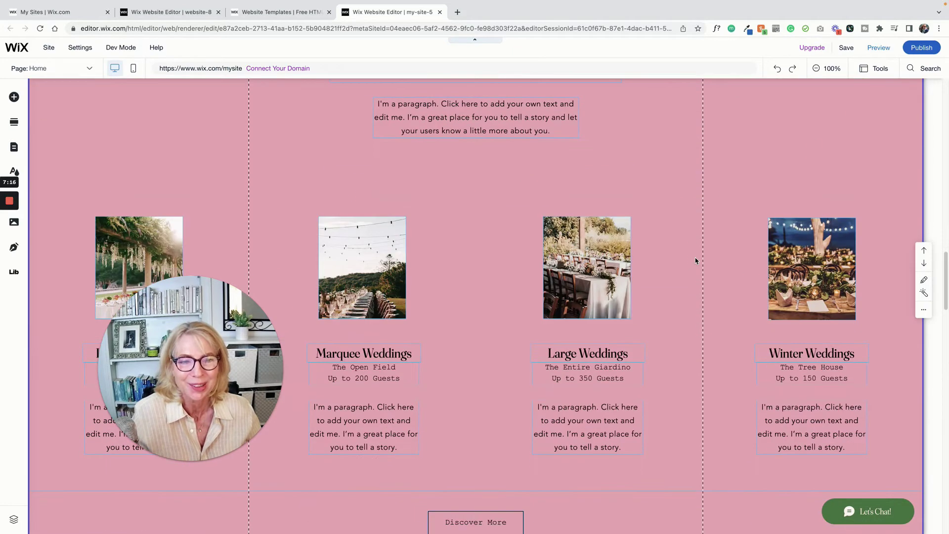
Step: Examine the rest of the home page, from the Services 2 columns through the Decorative and About 3 sections to the footer
{"action": "left_click", "coordinate": [585, 164]}
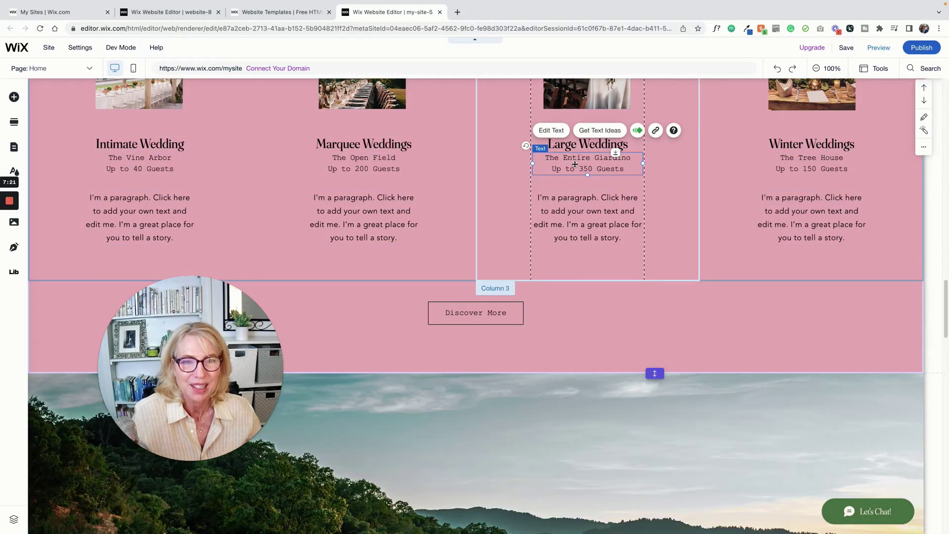
{"action": "scroll", "coordinate": [677, 176], "scroll_direction": "down", "scroll_amount": 5}
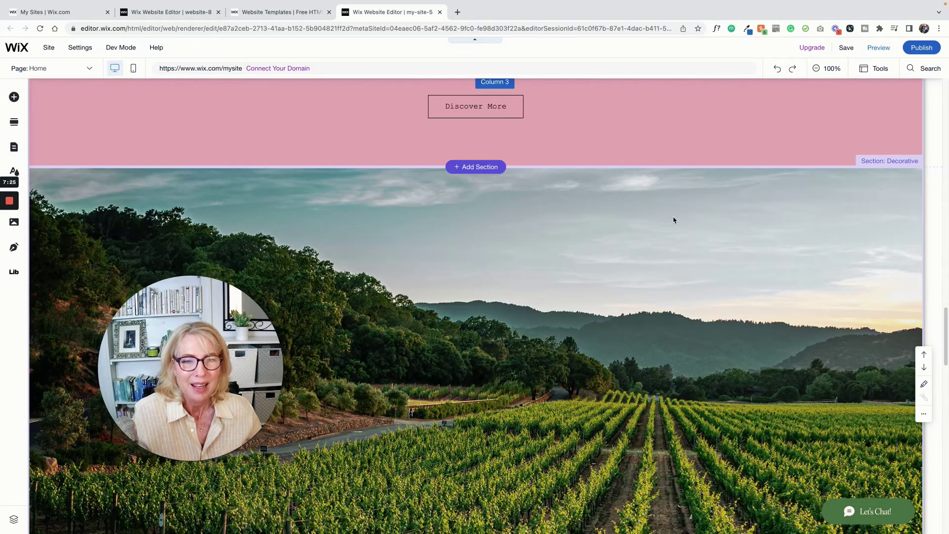
{"action": "left_click", "coordinate": [675, 218]}
{"action": "scroll", "coordinate": [675, 218], "scroll_direction": "down", "scroll_amount": 5}
{"action": "scroll", "coordinate": [680, 215], "scroll_direction": "up", "scroll_amount": 1}
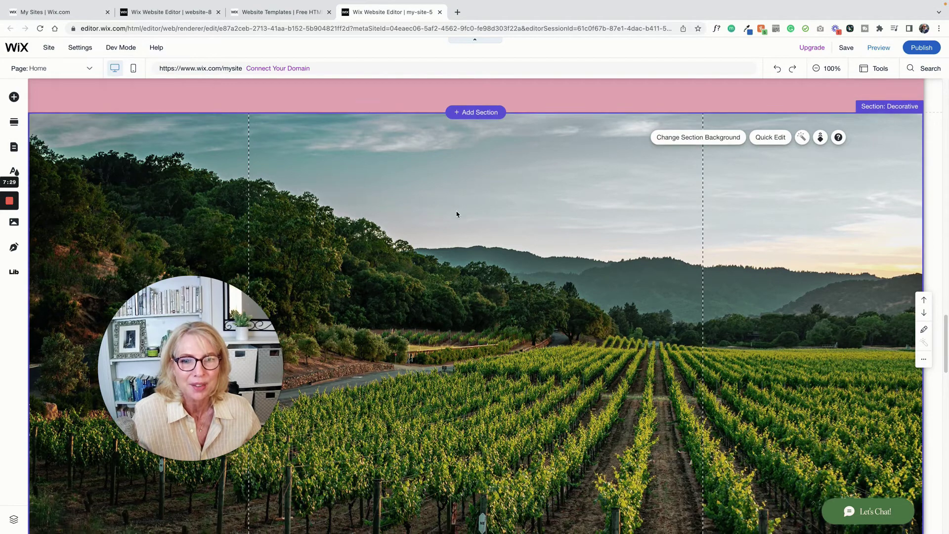
{"action": "scroll", "coordinate": [510, 201], "scroll_direction": "down", "scroll_amount": 10}
{"action": "scroll", "coordinate": [549, 232], "scroll_direction": "down", "scroll_amount": 10}
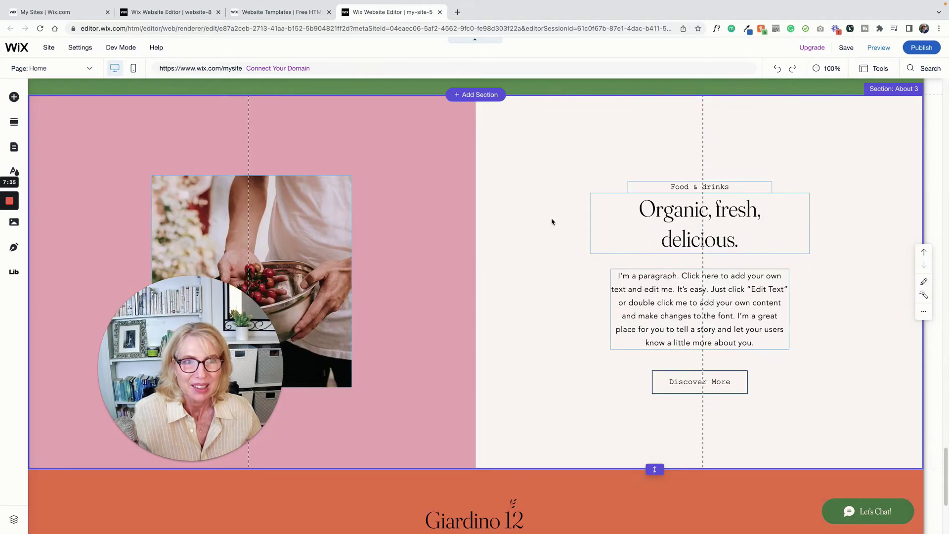
{"action": "scroll", "coordinate": [553, 221], "scroll_direction": "down", "scroll_amount": 4}
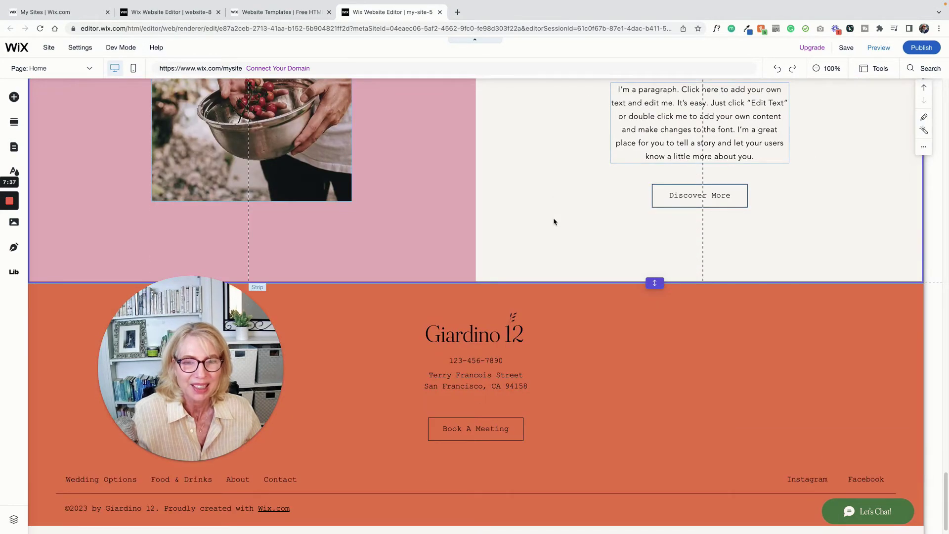
{"action": "scroll", "coordinate": [555, 220], "scroll_direction": "up", "scroll_amount": 4}
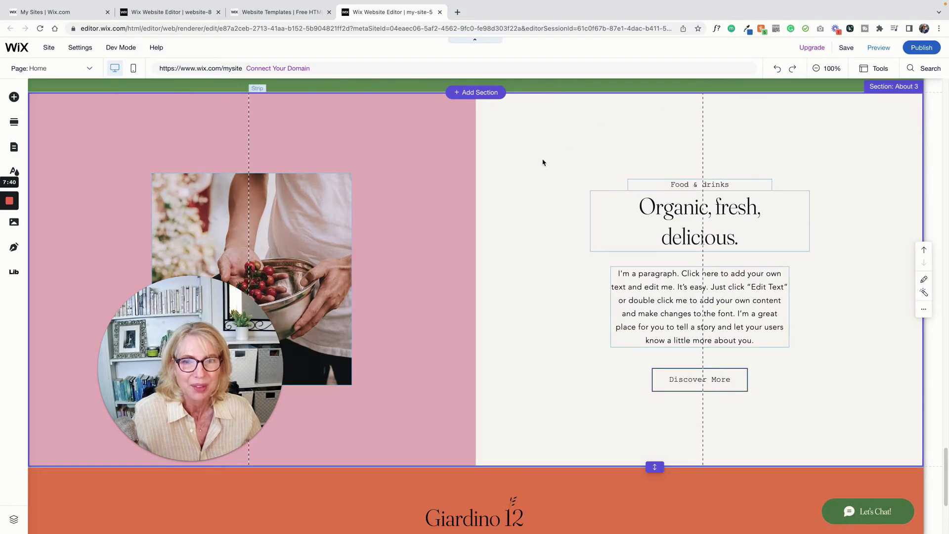
{"action": "scroll", "coordinate": [542, 163], "scroll_direction": "down", "scroll_amount": 4}
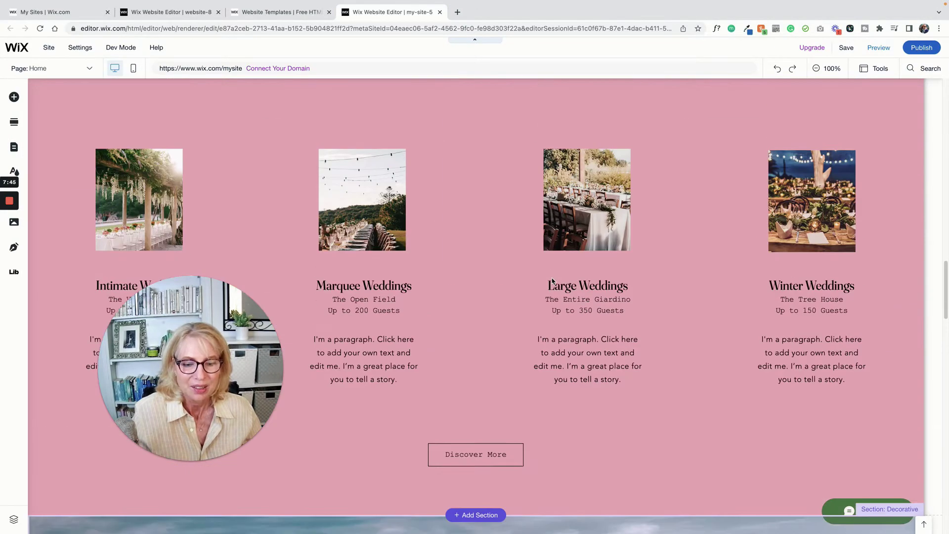
{"action": "scroll", "coordinate": [552, 280], "scroll_direction": "up", "scroll_amount": 3}
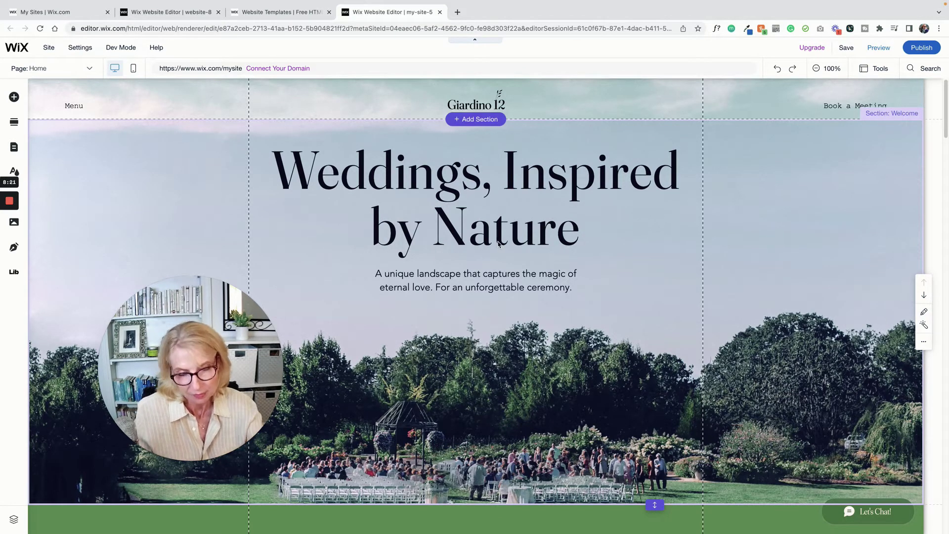
Step: Inspect the About 1 and Services 1 sections, selecting the strip that each one contains
{"action": "scroll", "coordinate": [628, 236], "scroll_direction": "down", "scroll_amount": 5}
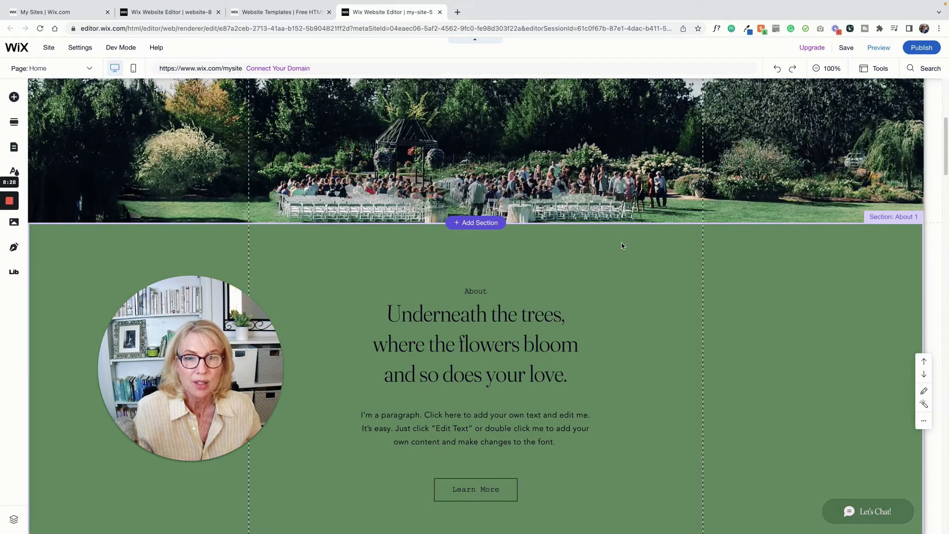
{"action": "left_click", "coordinate": [622, 246]}
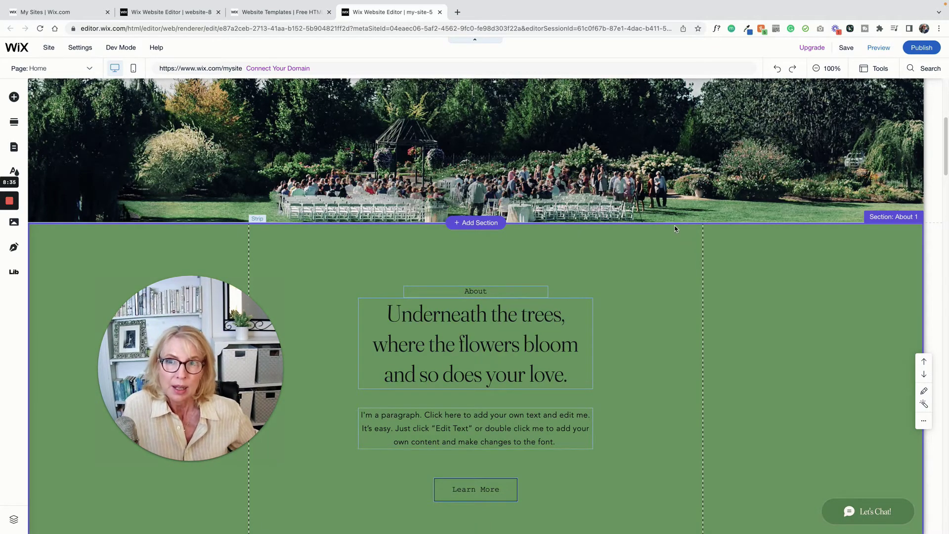
{"action": "scroll", "coordinate": [658, 217], "scroll_direction": "down", "scroll_amount": 1}
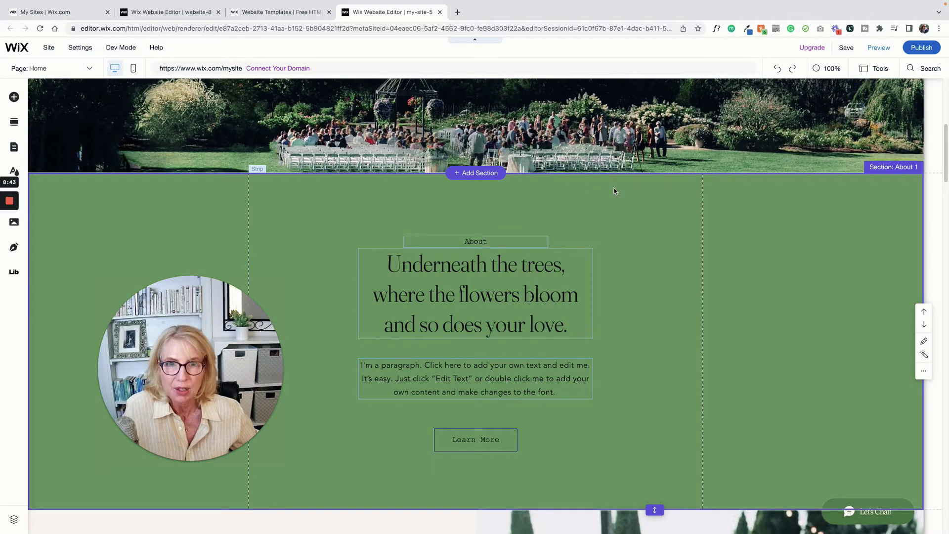
{"action": "left_click", "coordinate": [614, 191]}
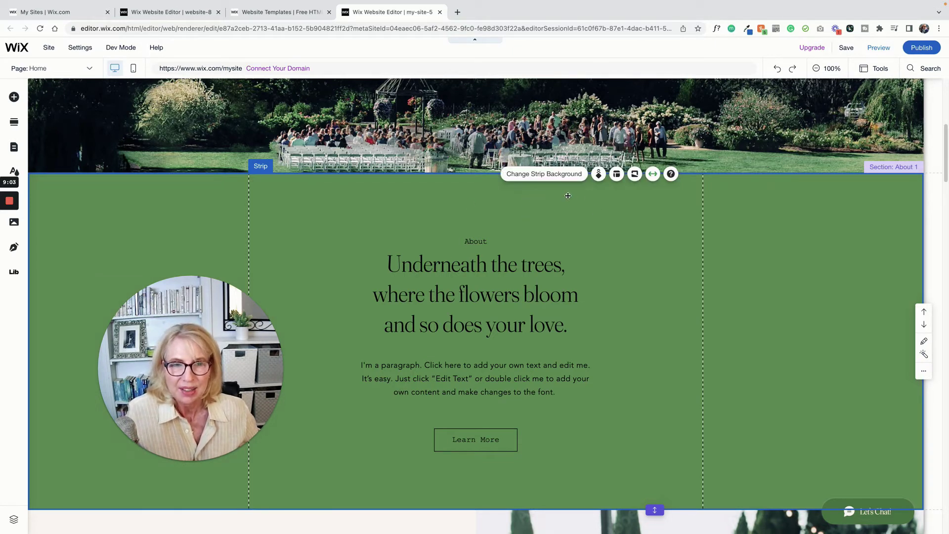
{"action": "scroll", "coordinate": [606, 201], "scroll_direction": "down", "scroll_amount": 9}
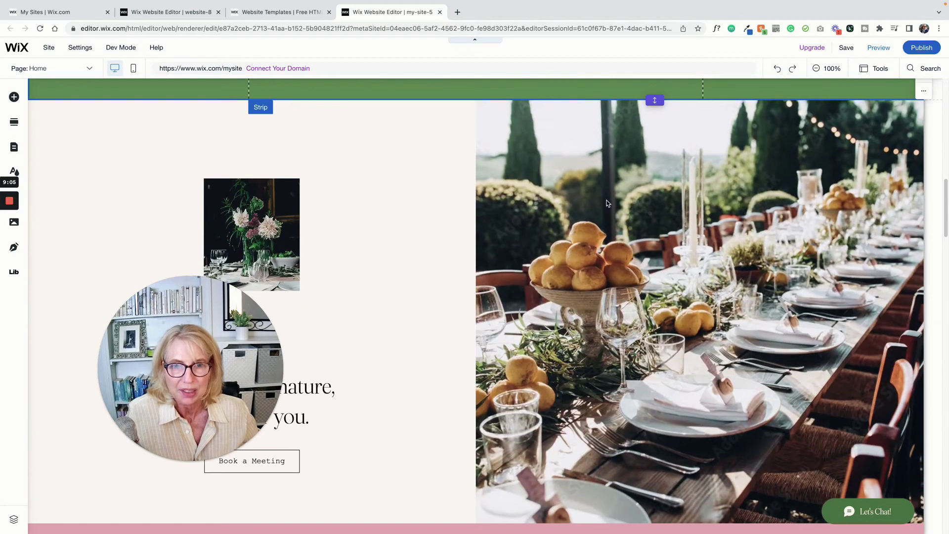
{"action": "scroll", "coordinate": [597, 192], "scroll_direction": "up", "scroll_amount": 3}
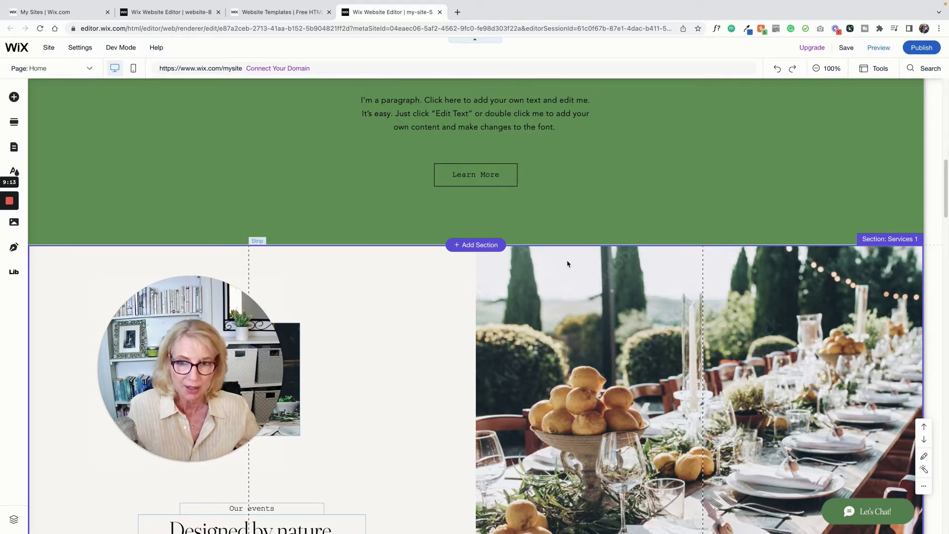
{"action": "scroll", "coordinate": [770, 307], "scroll_direction": "up", "scroll_amount": 1}
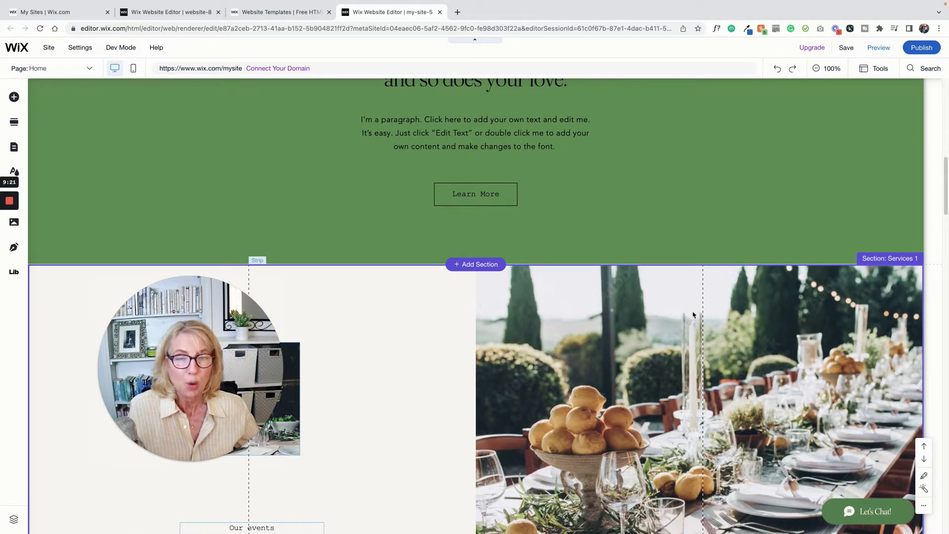
{"action": "left_click", "coordinate": [525, 285]}
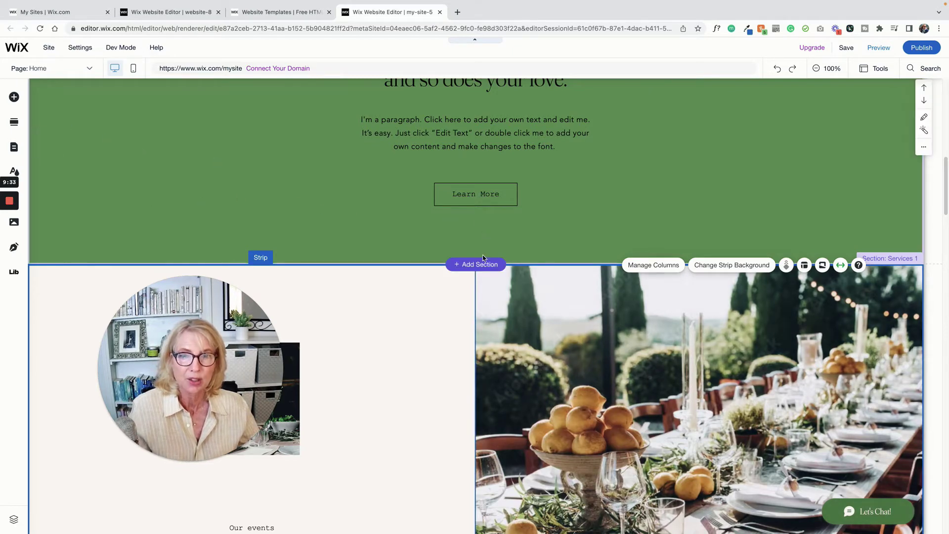
Step: Open the section library between About 1 and Services 1 and browse its About, Team, Services, Subscribe and Testimonials designs
{"action": "left_click", "coordinate": [480, 265]}
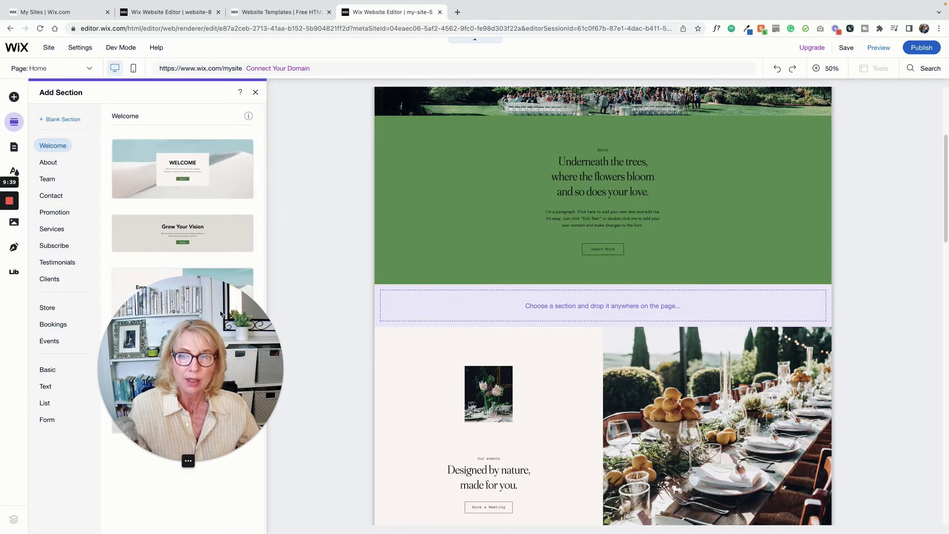
{"action": "left_click", "coordinate": [182, 464]}
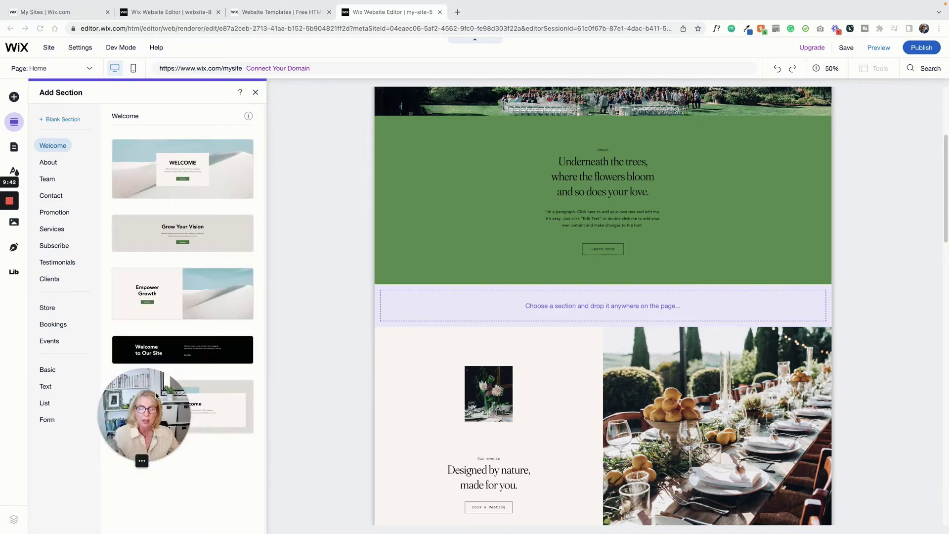
{"action": "left_click_drag", "start_coordinate": [156, 408], "coordinate": [98, 426]}
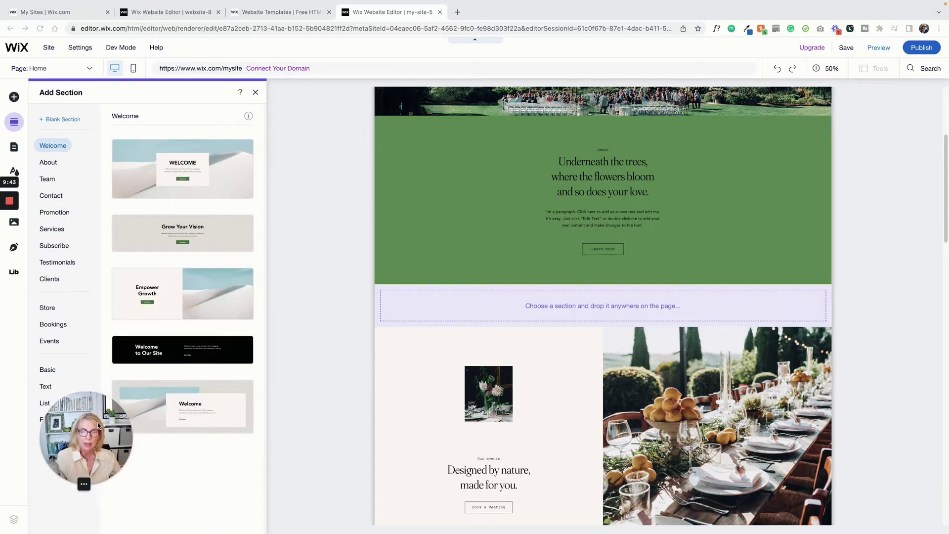
{"action": "left_click", "coordinate": [51, 163]}
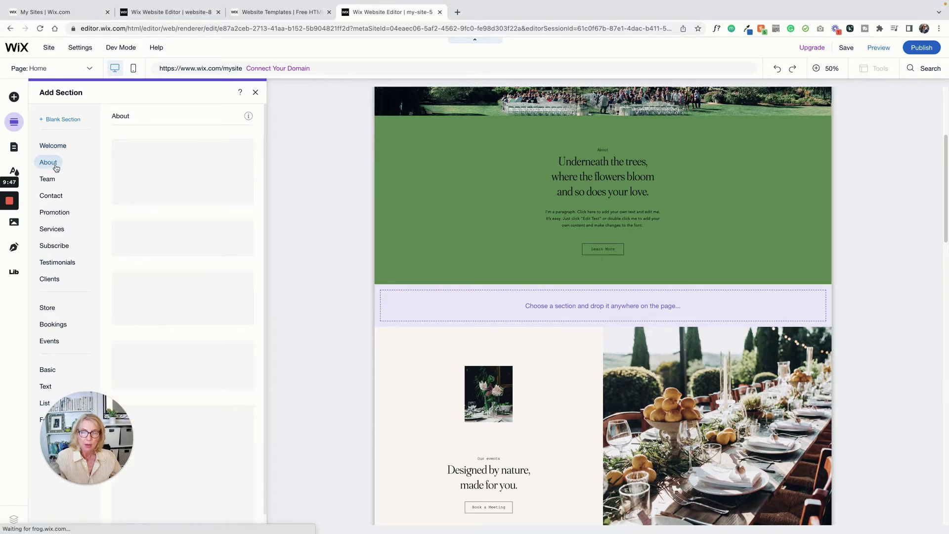
{"action": "left_click", "coordinate": [56, 182]}
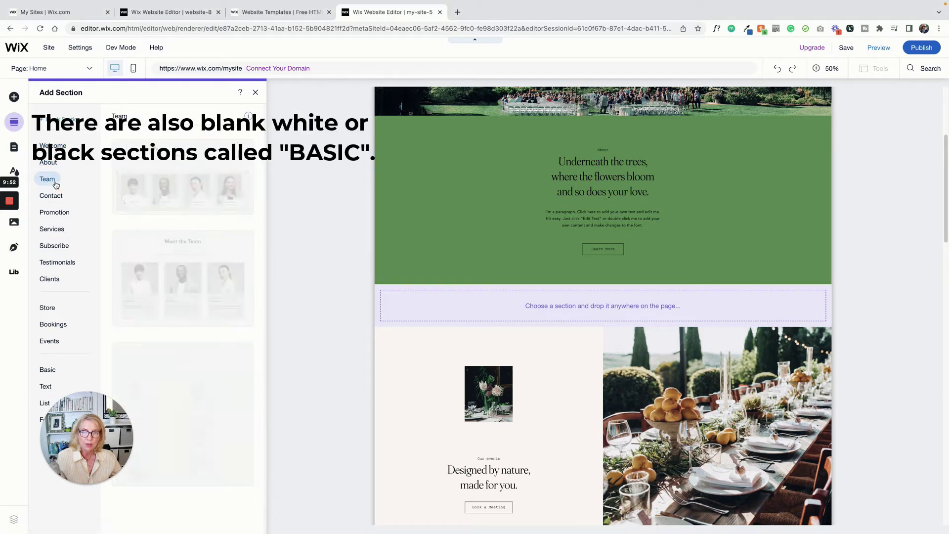
{"action": "left_click", "coordinate": [60, 235]}
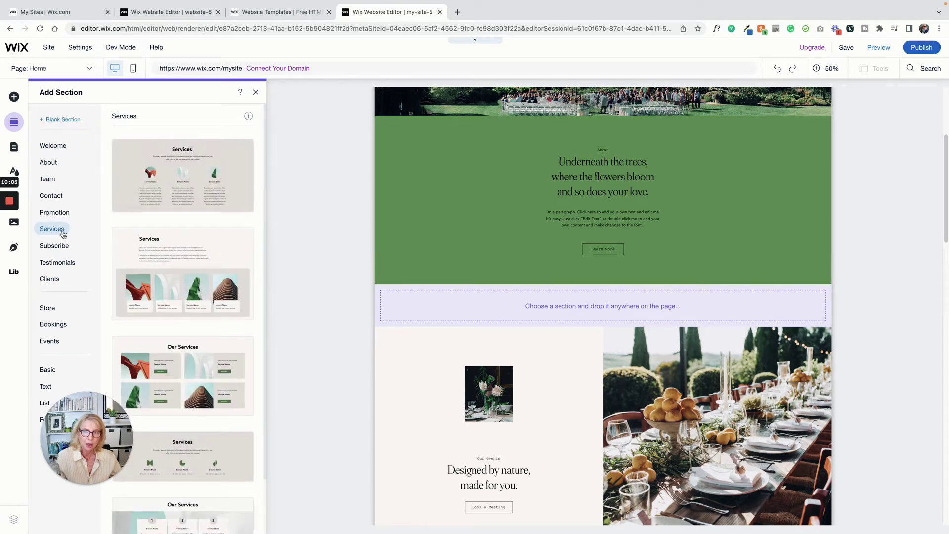
{"action": "left_click", "coordinate": [67, 247]}
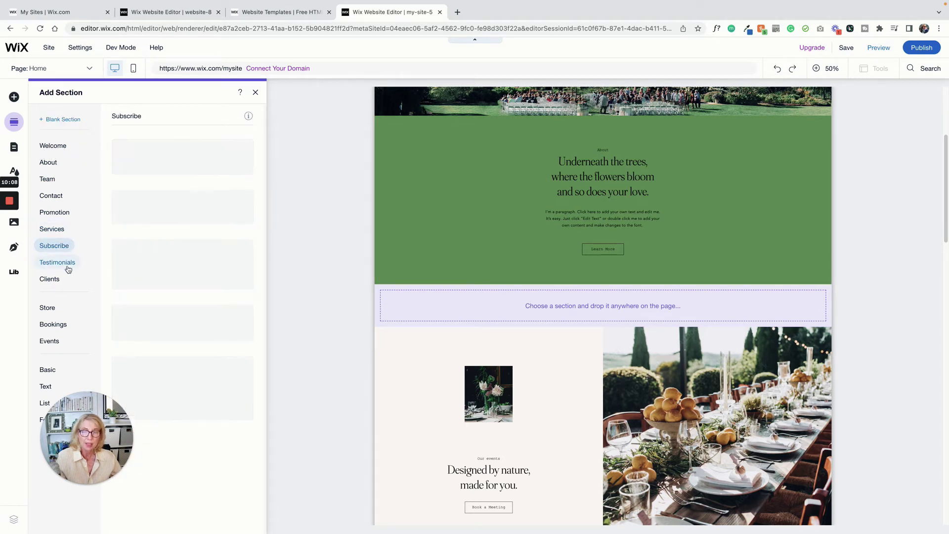
{"action": "left_click", "coordinate": [68, 266]}
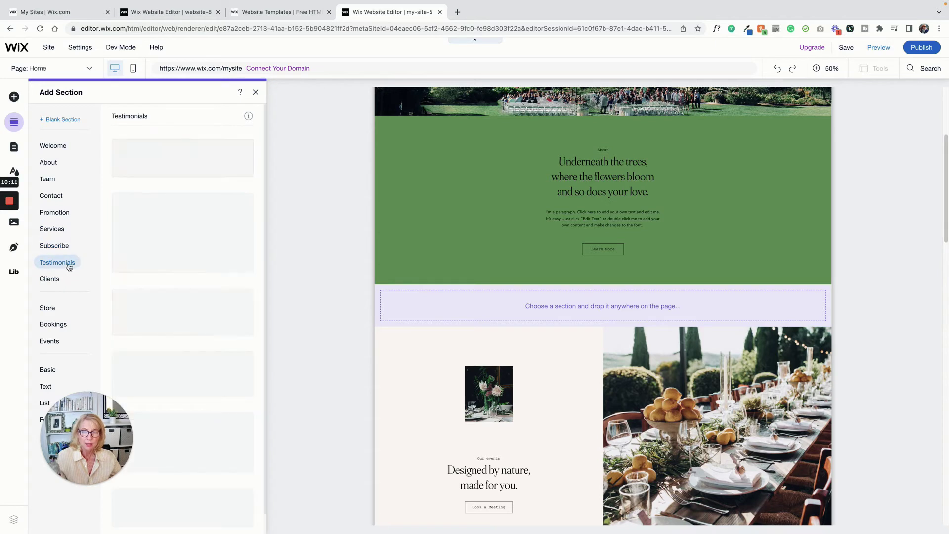
Step: Insert the Services design with four image cards between the About 1 and Services 1 sections and review its layout
{"action": "left_click", "coordinate": [61, 232]}
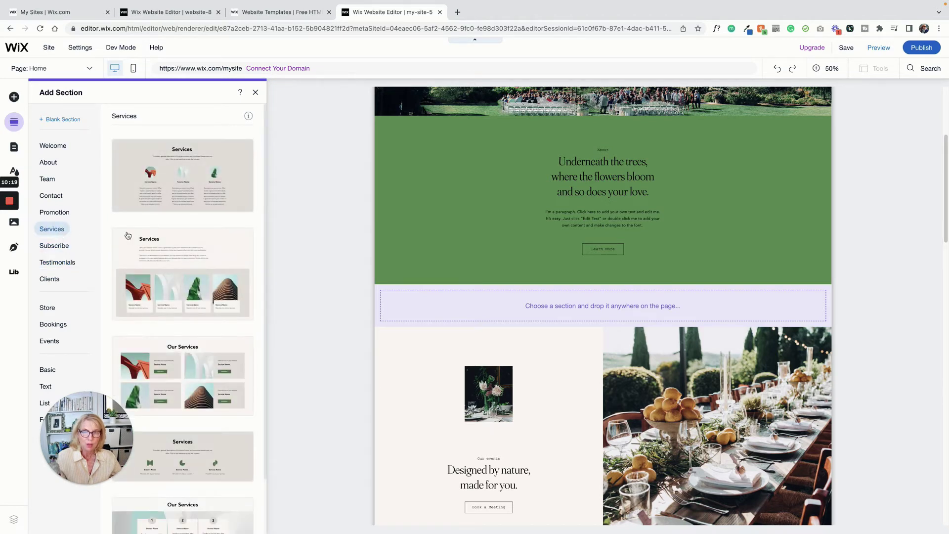
{"action": "left_click_drag", "start_coordinate": [242, 246], "coordinate": [665, 301]}
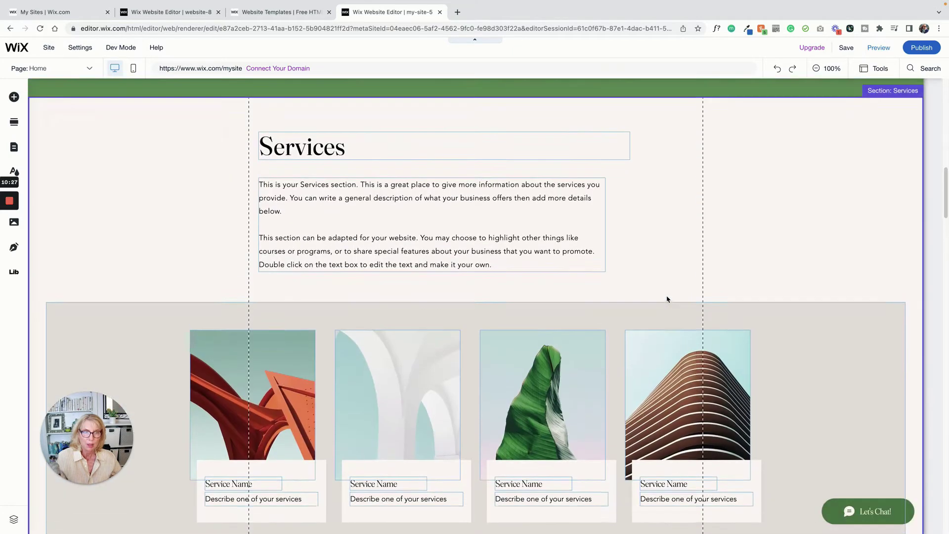
{"action": "scroll", "coordinate": [667, 299], "scroll_direction": "up", "scroll_amount": 5}
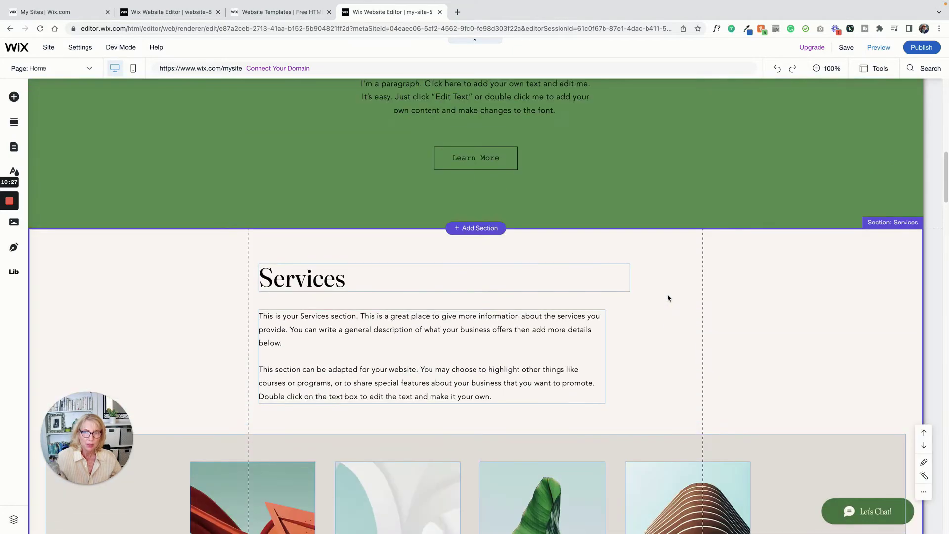
{"action": "scroll", "coordinate": [666, 299], "scroll_direction": "down", "scroll_amount": 8}
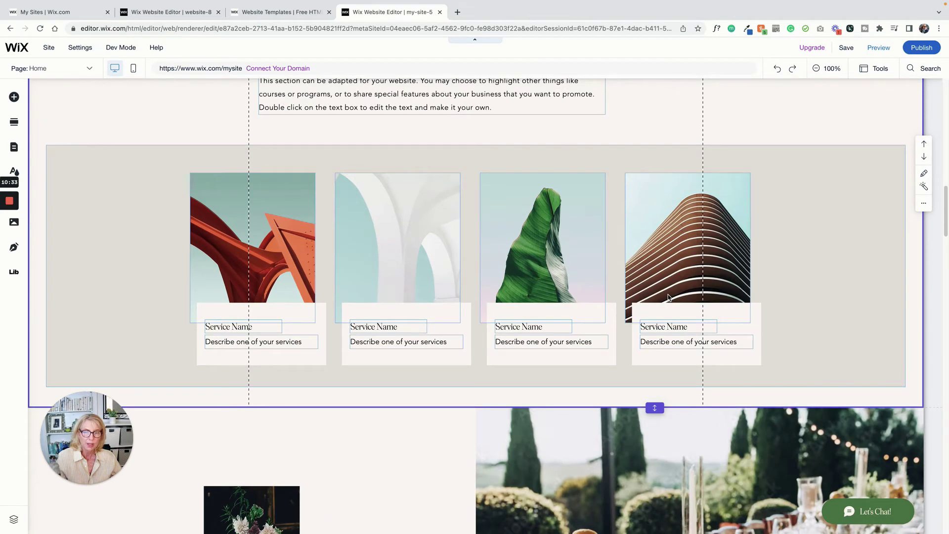
{"action": "scroll", "coordinate": [668, 296], "scroll_direction": "up", "scroll_amount": 3}
{"action": "scroll", "coordinate": [668, 292], "scroll_direction": "down", "scroll_amount": 1}
{"action": "scroll", "coordinate": [645, 238], "scroll_direction": "up", "scroll_amount": 4}
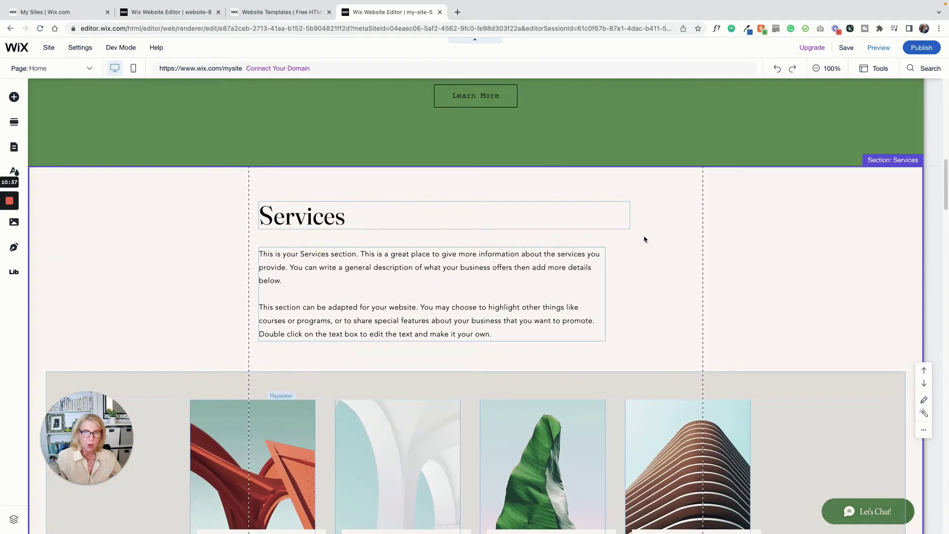
Step: Inspect the inserted Services section by selecting the section itself, its heading and its description text
{"action": "left_click", "coordinate": [808, 223]}
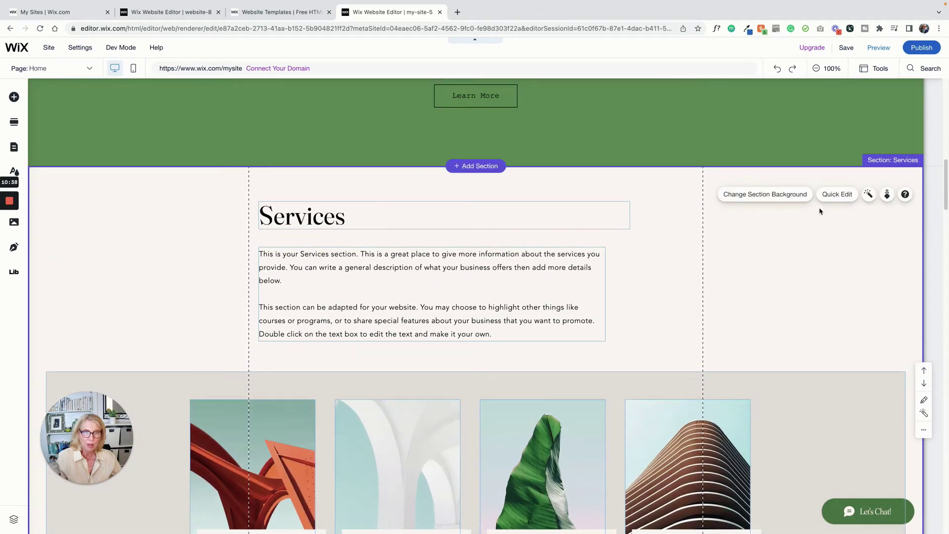
{"action": "left_click", "coordinate": [379, 213]}
{"action": "left_click", "coordinate": [368, 264]}
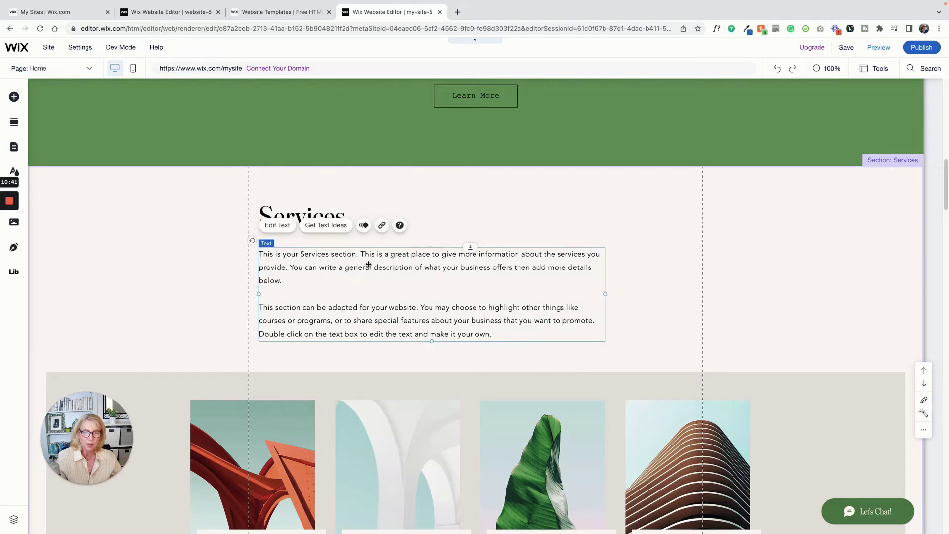
{"action": "scroll", "coordinate": [368, 264], "scroll_direction": "down", "scroll_amount": 4}
Step: Review the stretch and margin settings of the strip behind the service cards and select the repeater inside it
{"action": "left_click", "coordinate": [399, 184]}
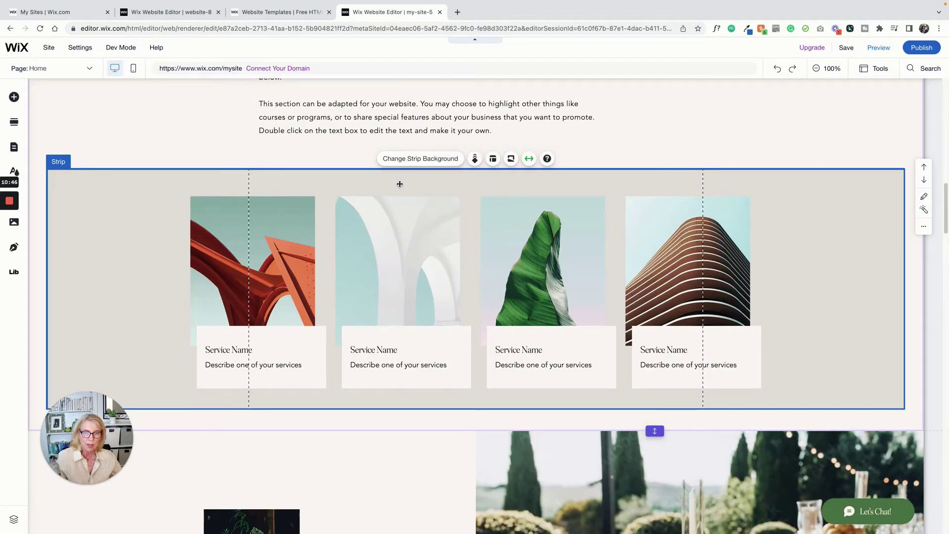
{"action": "left_click", "coordinate": [528, 158]}
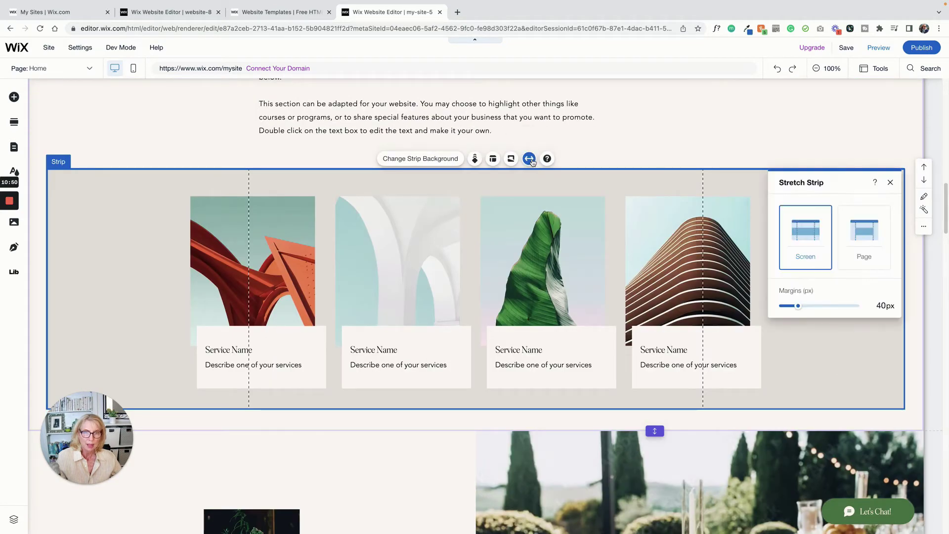
{"action": "left_click_drag", "start_coordinate": [796, 308], "coordinate": [799, 307]}
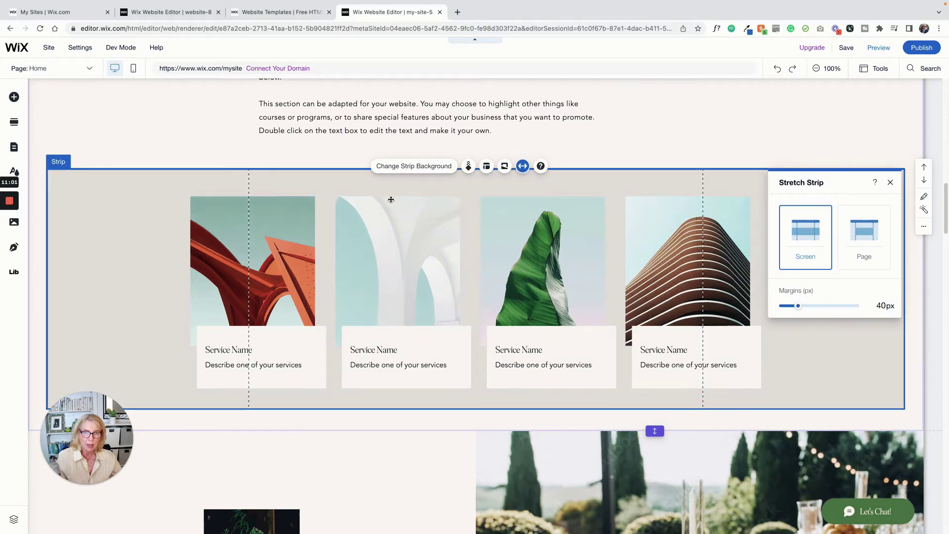
{"action": "left_click", "coordinate": [391, 205]}
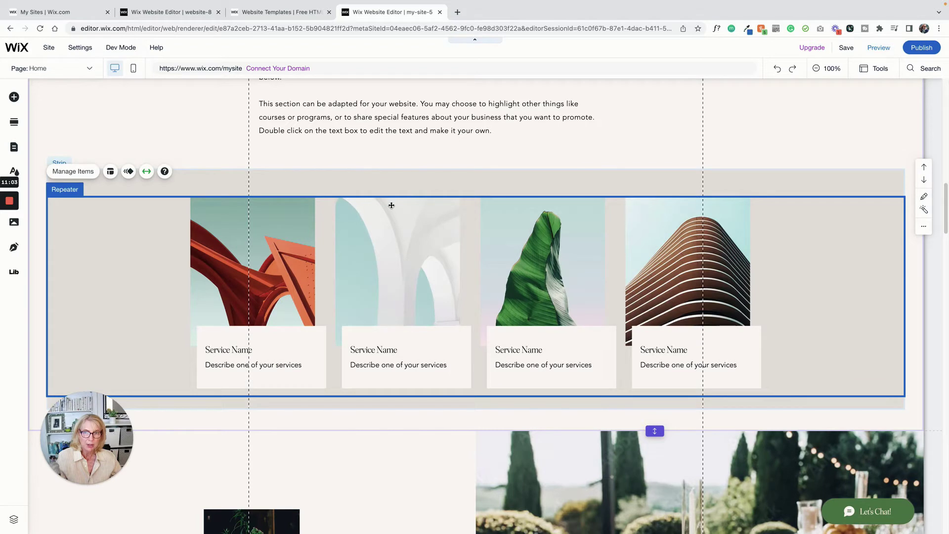
Step: Review the list of items managed by the service cards' repeater and close it
{"action": "left_click", "coordinate": [391, 205]}
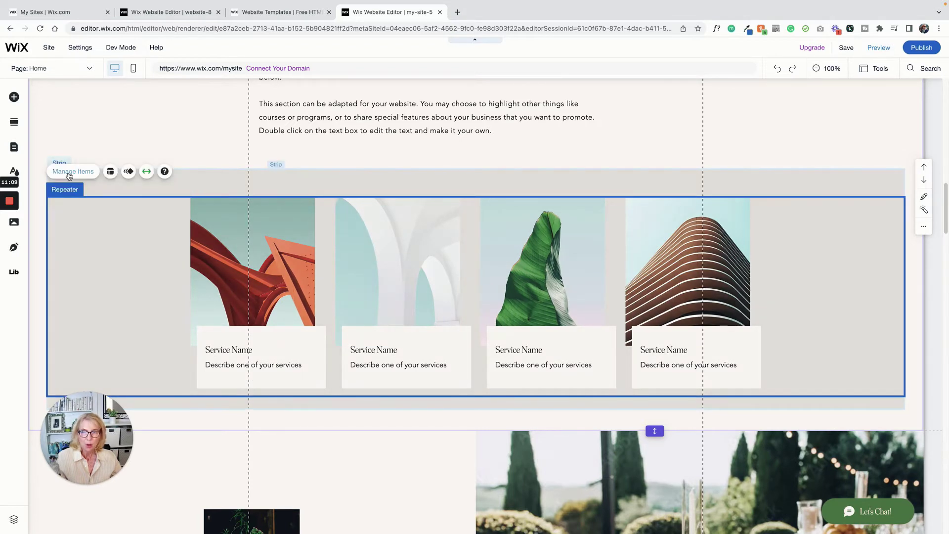
{"action": "left_click", "coordinate": [70, 172]}
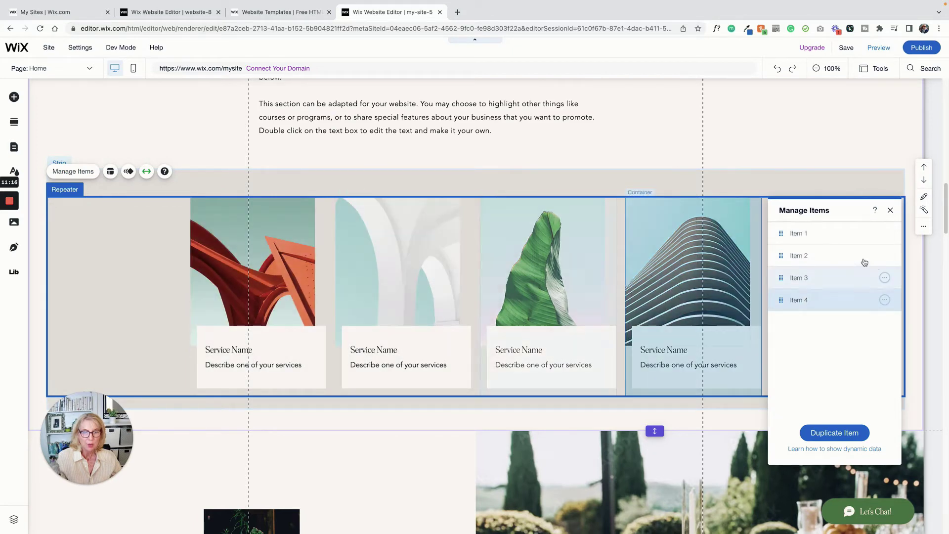
{"action": "left_click", "coordinate": [889, 211]}
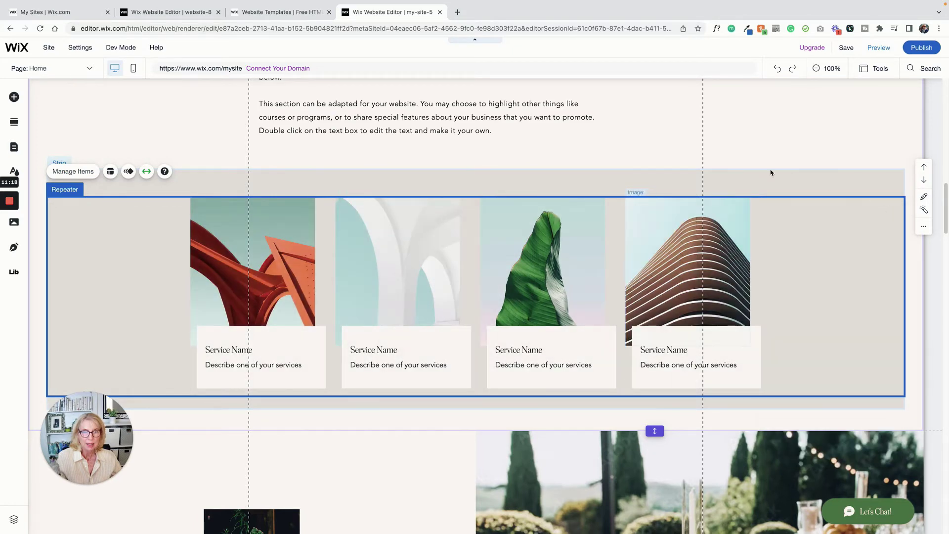
Step: Delete the second paragraph of the Services description text, keeping only the paragraph that starts "This is your Services section"
{"action": "scroll", "coordinate": [769, 173], "scroll_direction": "up", "scroll_amount": 6}
{"action": "scroll", "coordinate": [697, 207], "scroll_direction": "down", "scroll_amount": 3}
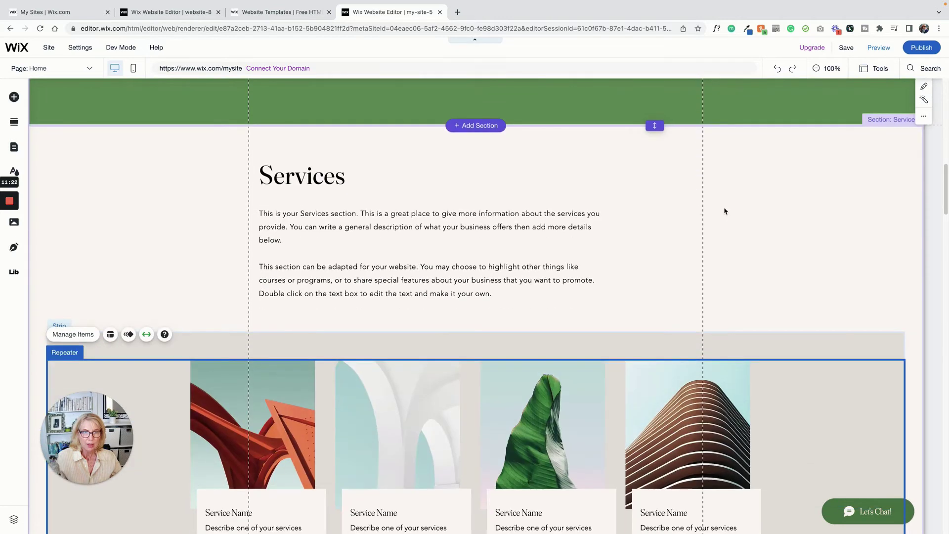
{"action": "left_click", "coordinate": [521, 250]}
{"action": "right_click", "coordinate": [523, 247]}
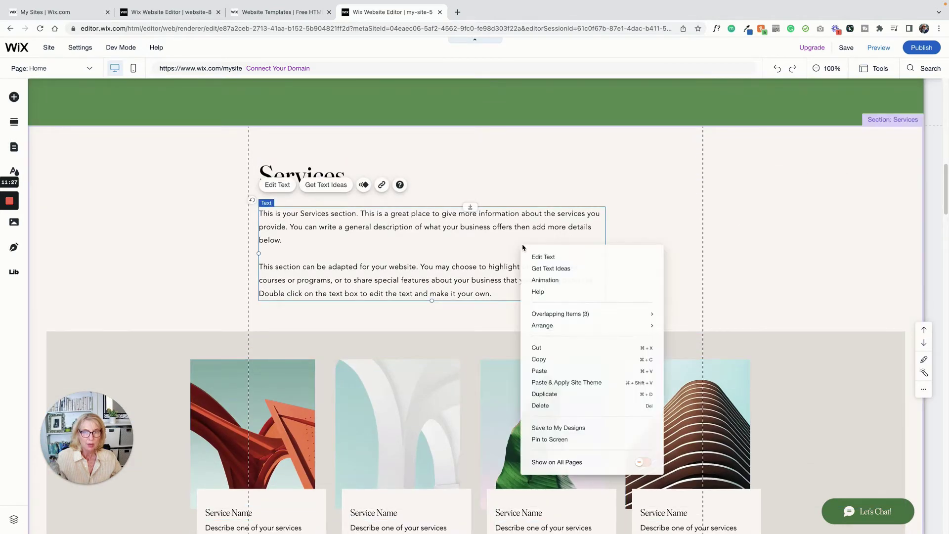
{"action": "left_click", "coordinate": [419, 263]}
{"action": "double_click", "coordinate": [492, 295]}
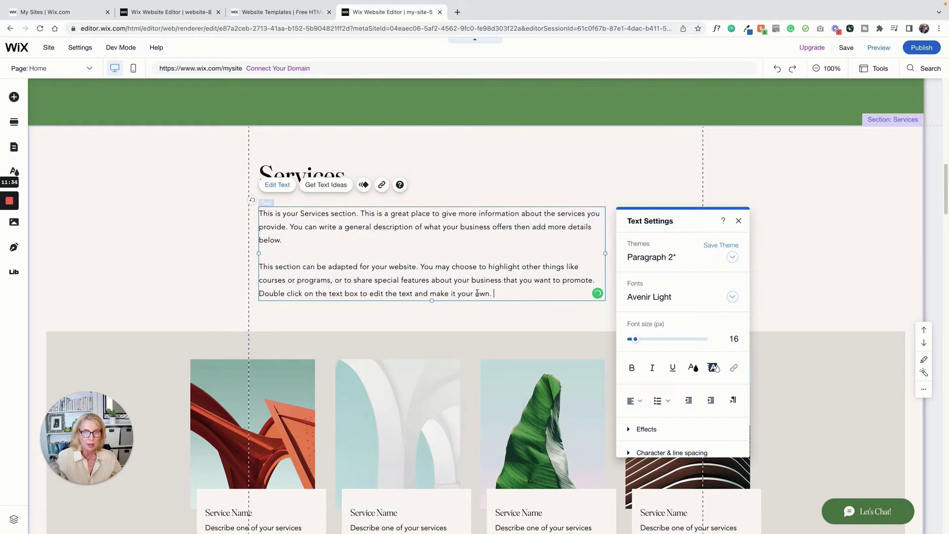
{"action": "left_click_drag", "start_coordinate": [492, 294], "coordinate": [266, 249]}
{"action": "key", "text": "BackSpace"}
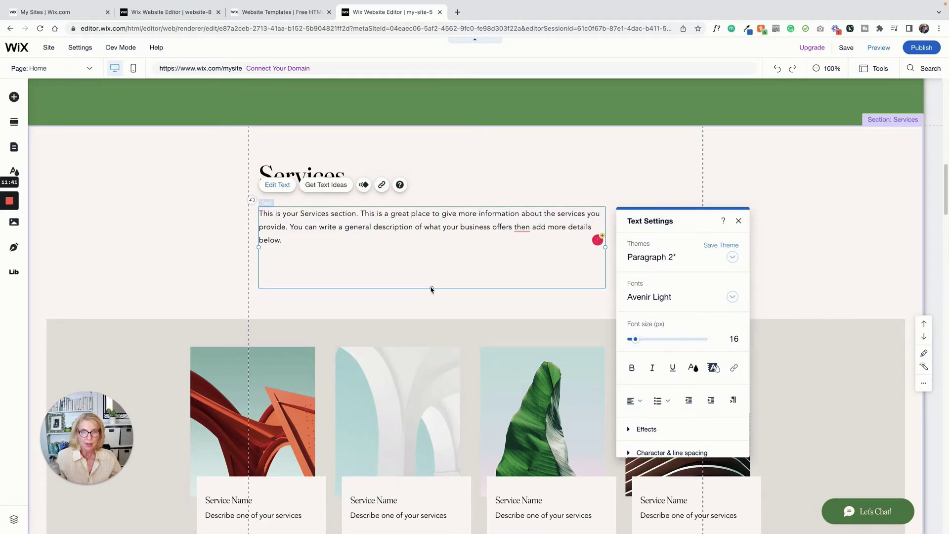
Step: Move the strip with the service cards up to just beneath the Services description text
{"action": "left_click", "coordinate": [479, 320]}
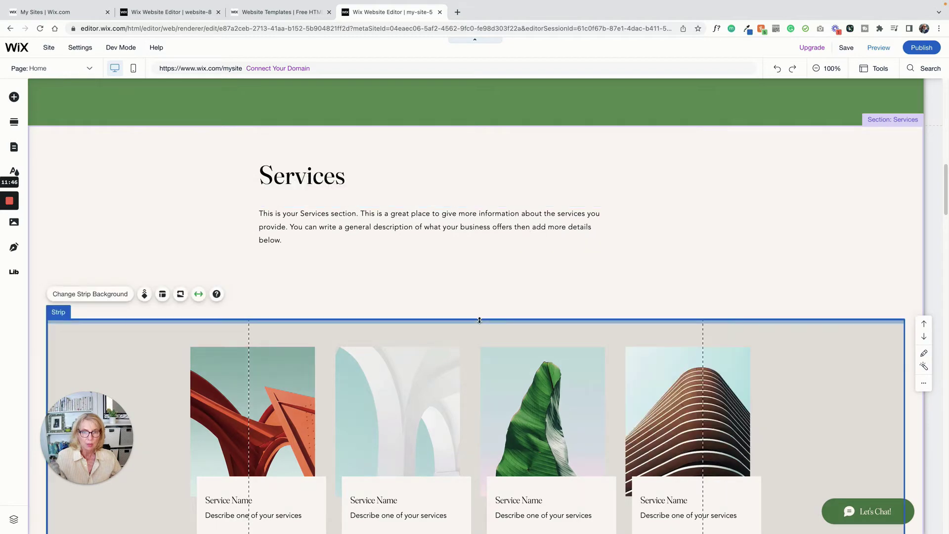
{"action": "left_click_drag", "start_coordinate": [478, 315], "coordinate": [802, 240]}
{"action": "scroll", "coordinate": [801, 239], "scroll_direction": "down", "scroll_amount": 2}
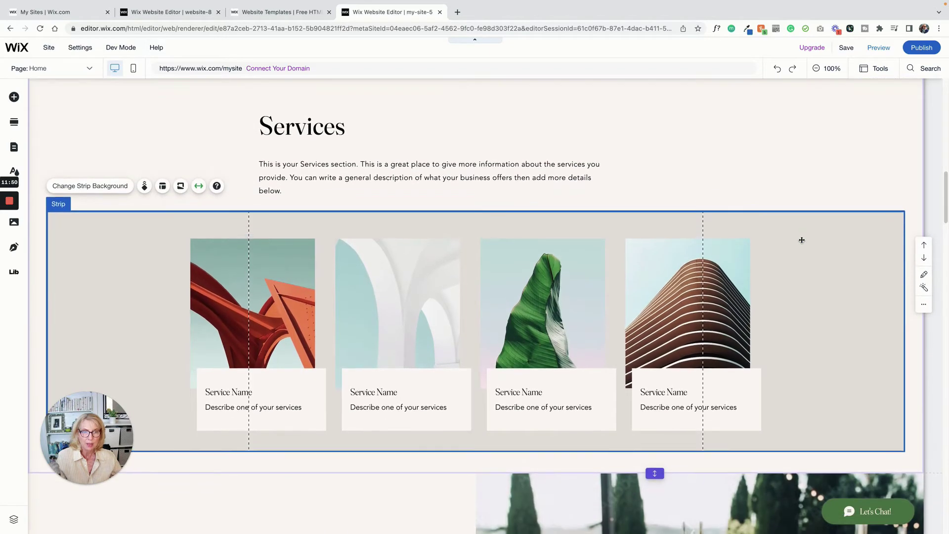
Step: Move the whole Services section down one place in the page order and back up again
{"action": "left_click", "coordinate": [746, 179]}
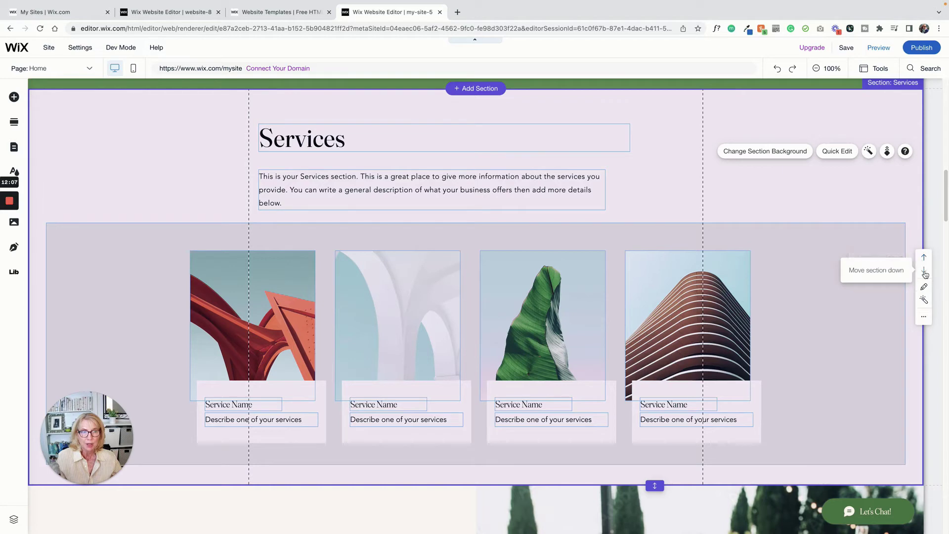
{"action": "left_click", "coordinate": [923, 270]}
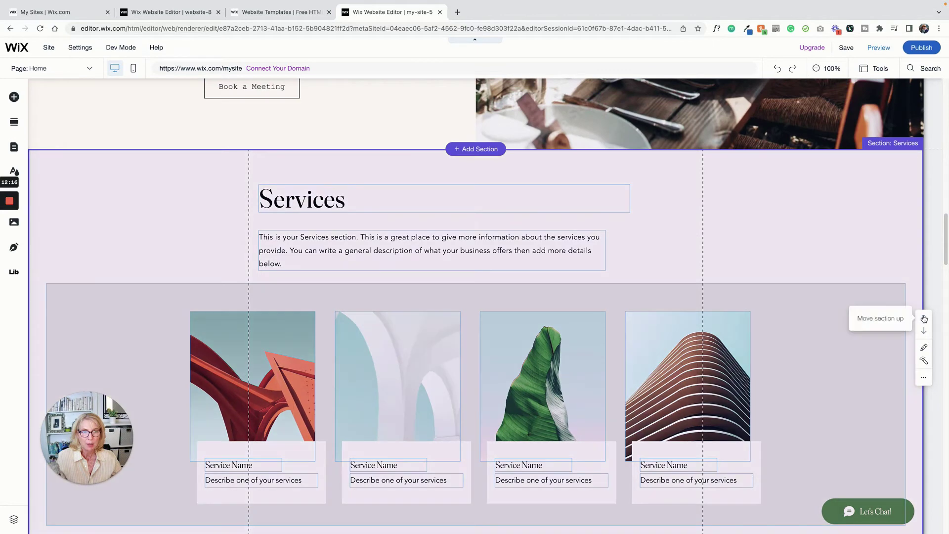
{"action": "left_click", "coordinate": [923, 317]}
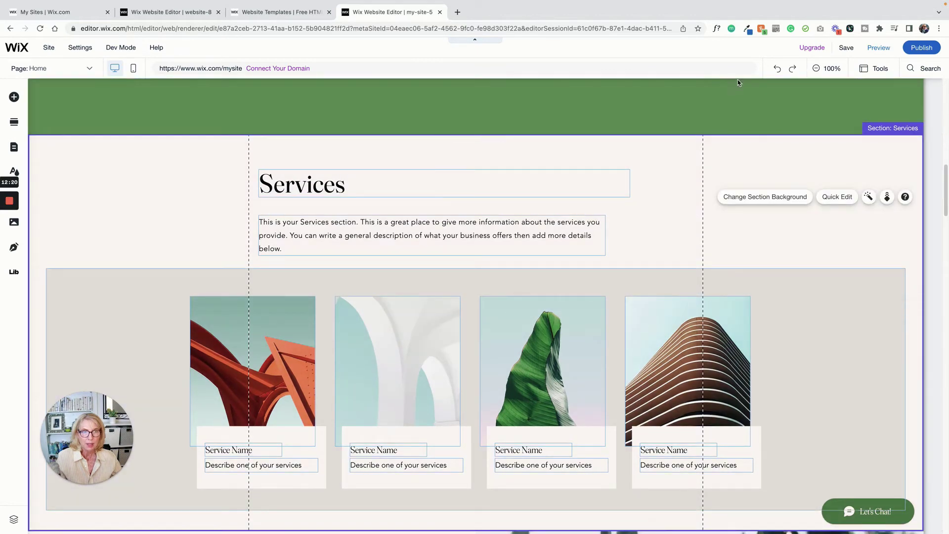
Step: Check the section order in the zoomed-out page view and move the Services section down, directly above the pink "All are welcome." section
{"action": "left_click", "coordinate": [816, 71]}
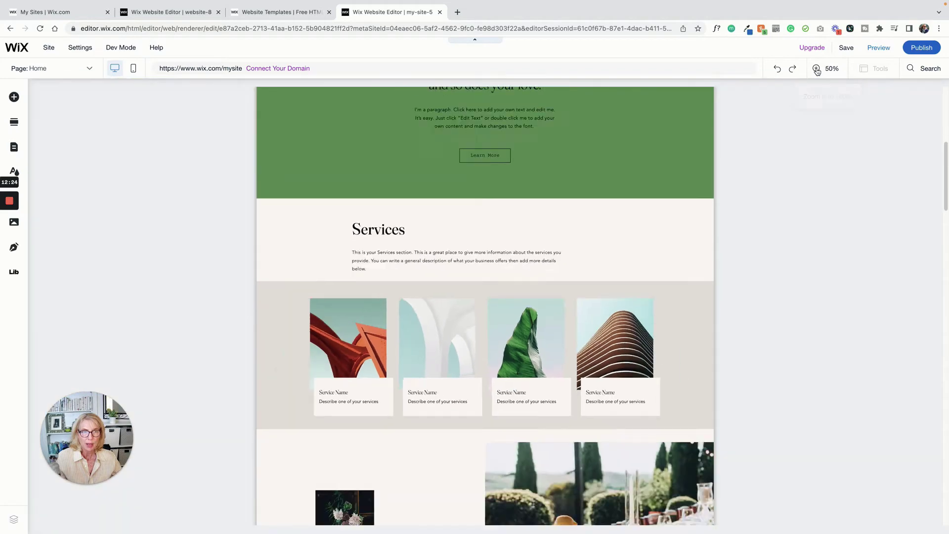
{"action": "scroll", "coordinate": [773, 245], "scroll_direction": "down", "scroll_amount": 3}
{"action": "scroll", "coordinate": [773, 246], "scroll_direction": "down", "scroll_amount": 6}
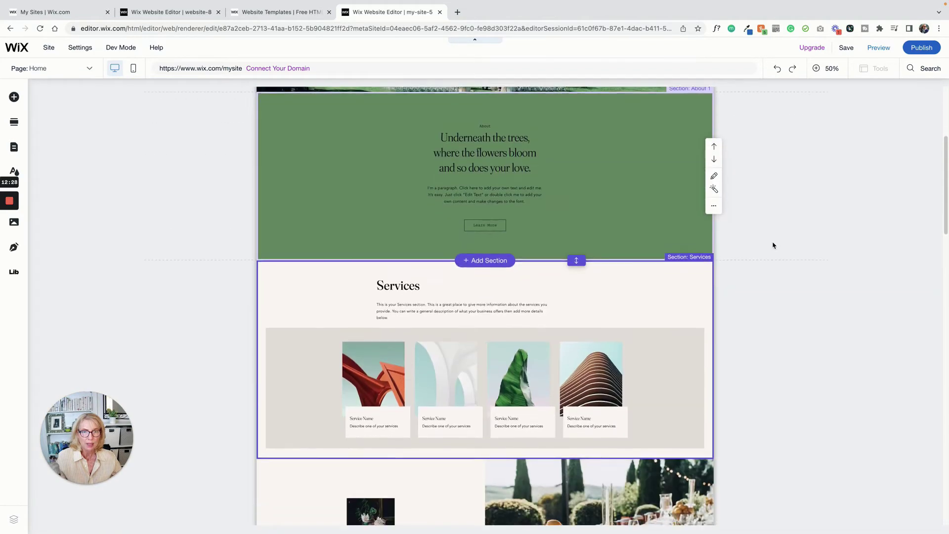
{"action": "scroll", "coordinate": [697, 286], "scroll_direction": "down", "scroll_amount": 3}
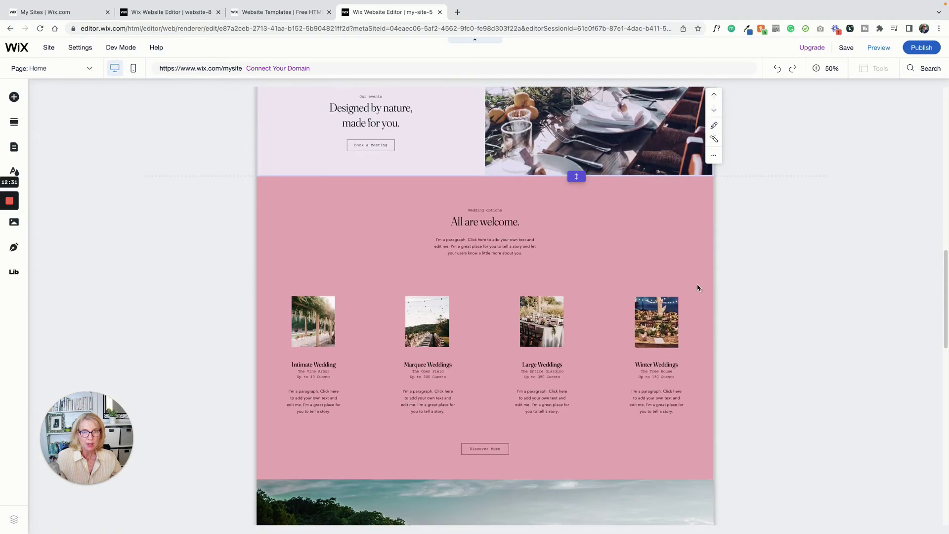
{"action": "scroll", "coordinate": [676, 254], "scroll_direction": "up", "scroll_amount": 8}
{"action": "left_click", "coordinate": [714, 324]}
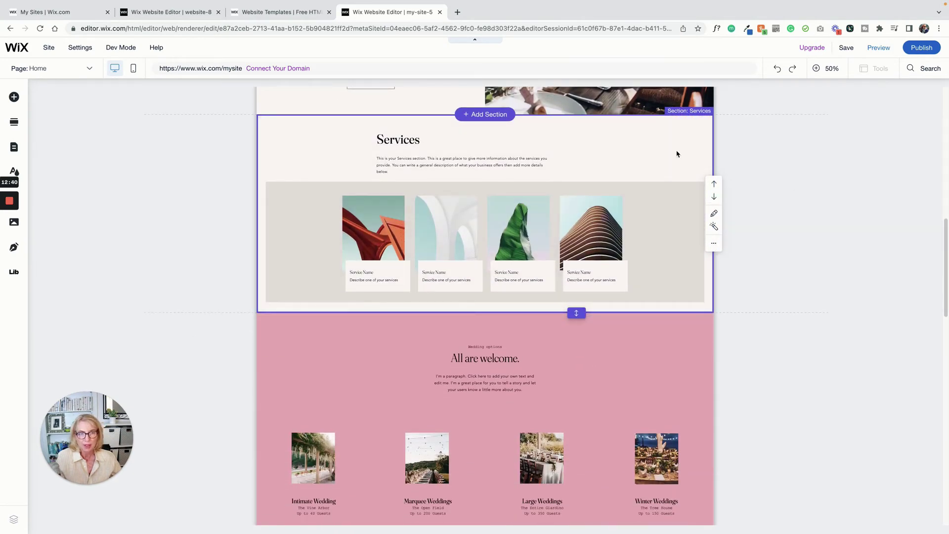
{"action": "left_click", "coordinate": [818, 69]}
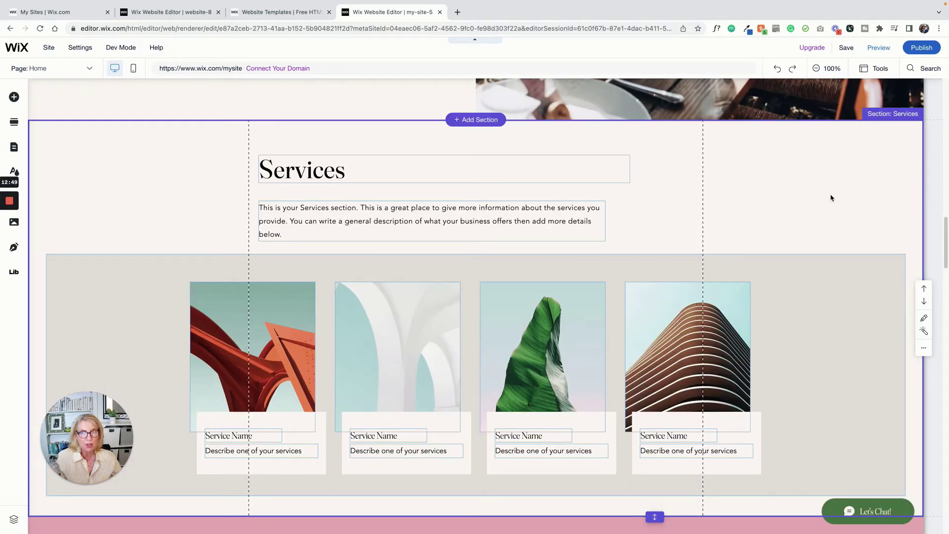
Step: Select the strip behind the service cards and open the colour options for its background
{"action": "scroll", "coordinate": [831, 197], "scroll_direction": "down", "scroll_amount": 1}
{"action": "left_click", "coordinate": [829, 210]}
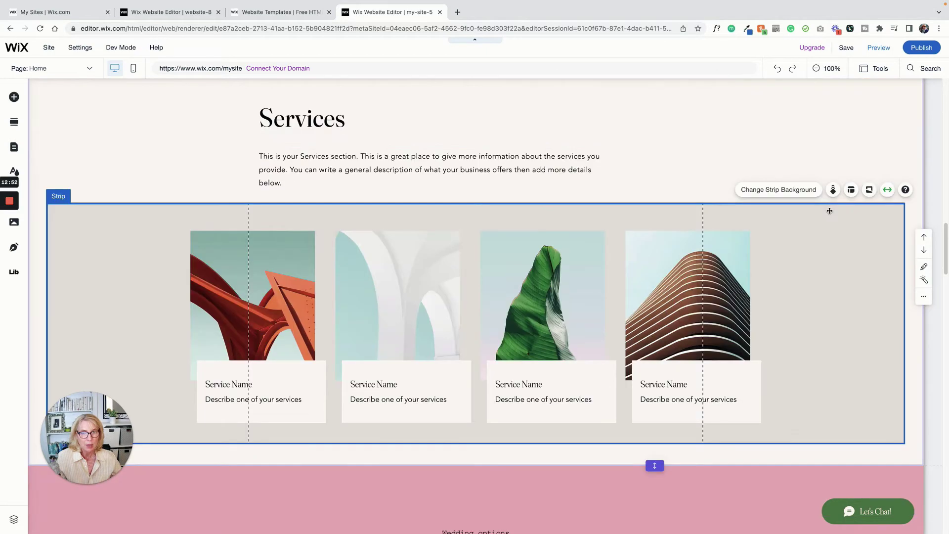
{"action": "left_click", "coordinate": [807, 192]}
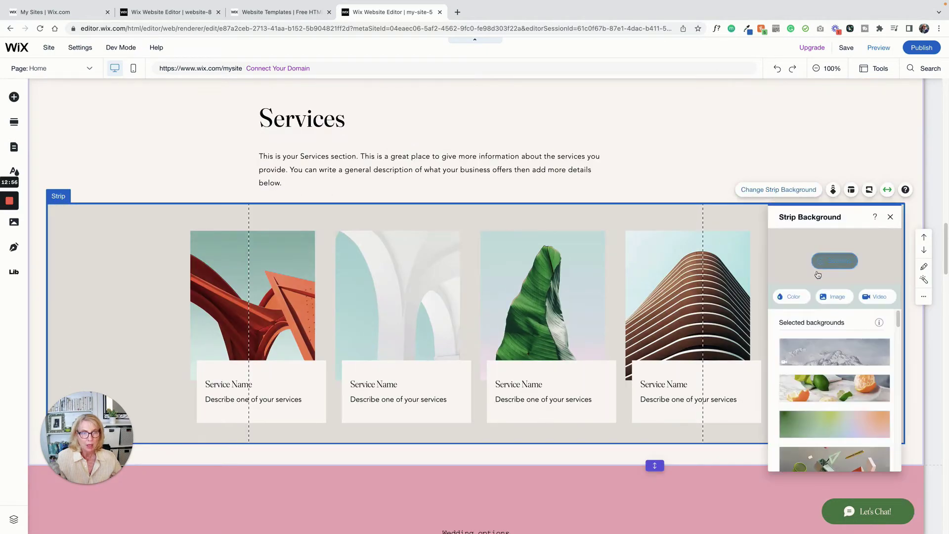
{"action": "left_click", "coordinate": [799, 297]}
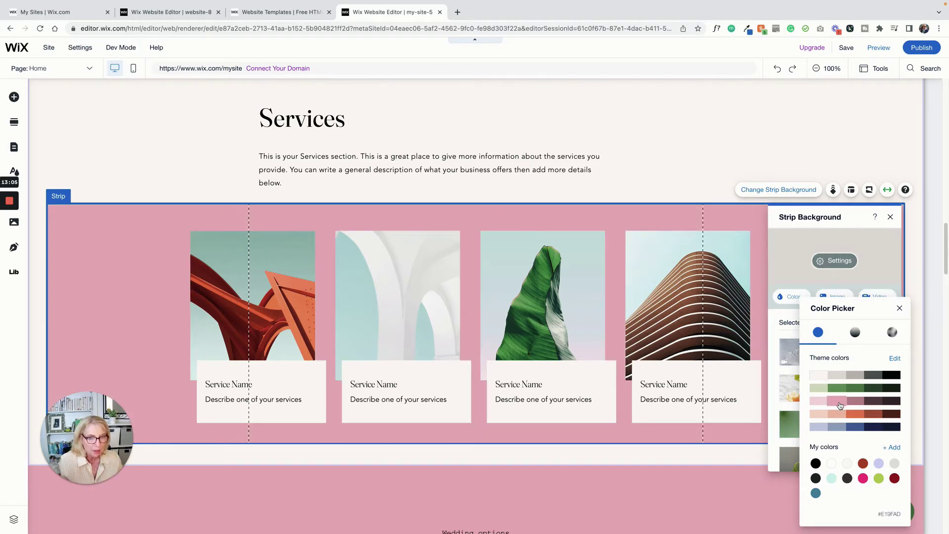
Step: Try the pink theme colour and a green-to-pink linear gradient as the strip background
{"action": "left_click", "coordinate": [839, 404]}
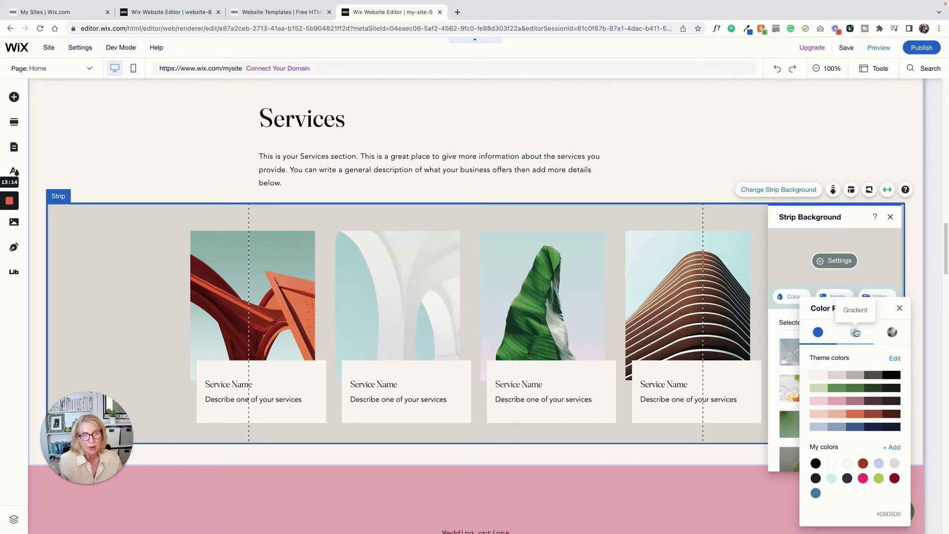
{"action": "left_click", "coordinate": [856, 332]}
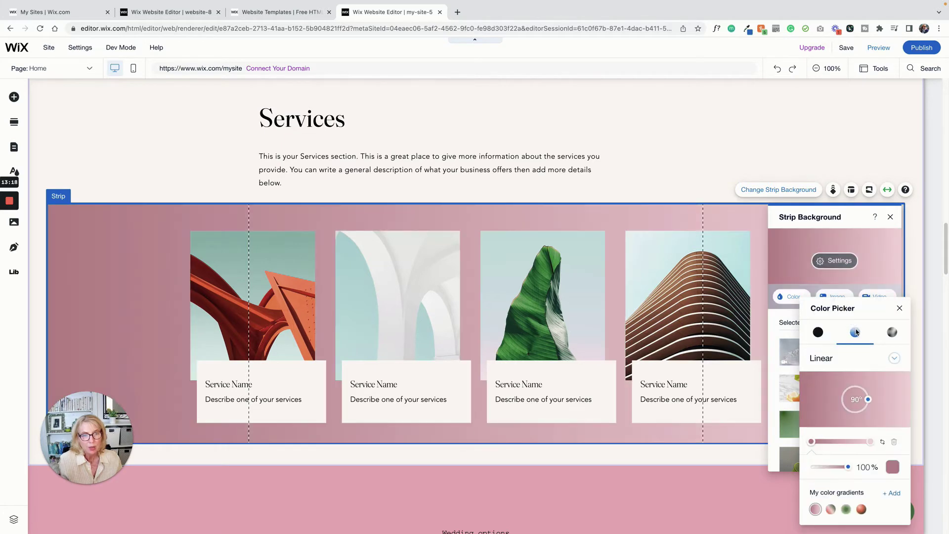
{"action": "left_click", "coordinate": [892, 467]}
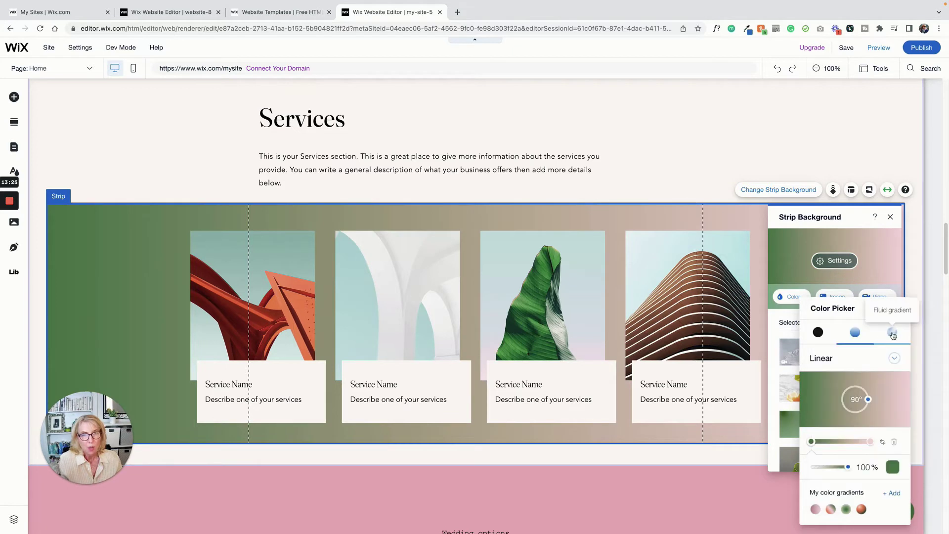
Step: Apply a fluid gradient to the strip background, moving its orange colour point to the centre and its upper-left point near the right edge
{"action": "left_click", "coordinate": [891, 333]}
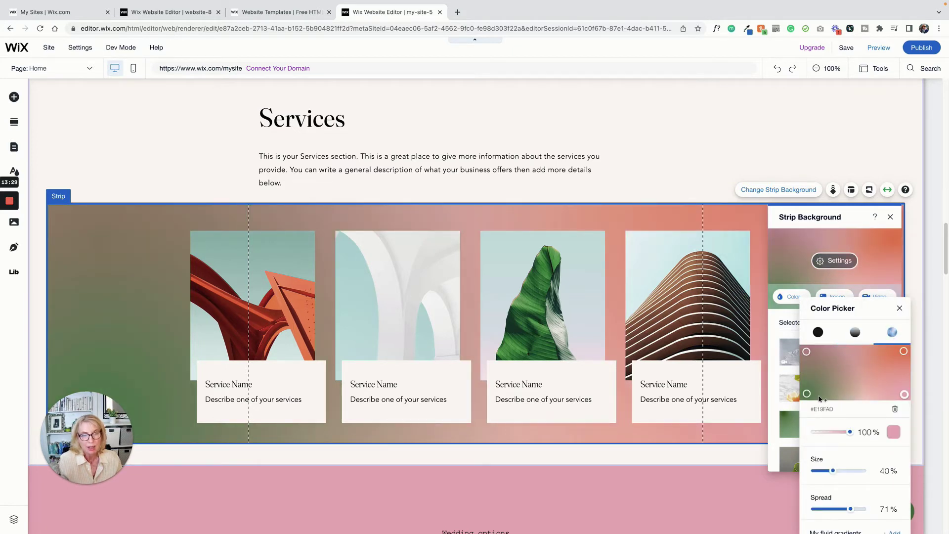
{"action": "left_click_drag", "start_coordinate": [903, 351], "coordinate": [854, 369]}
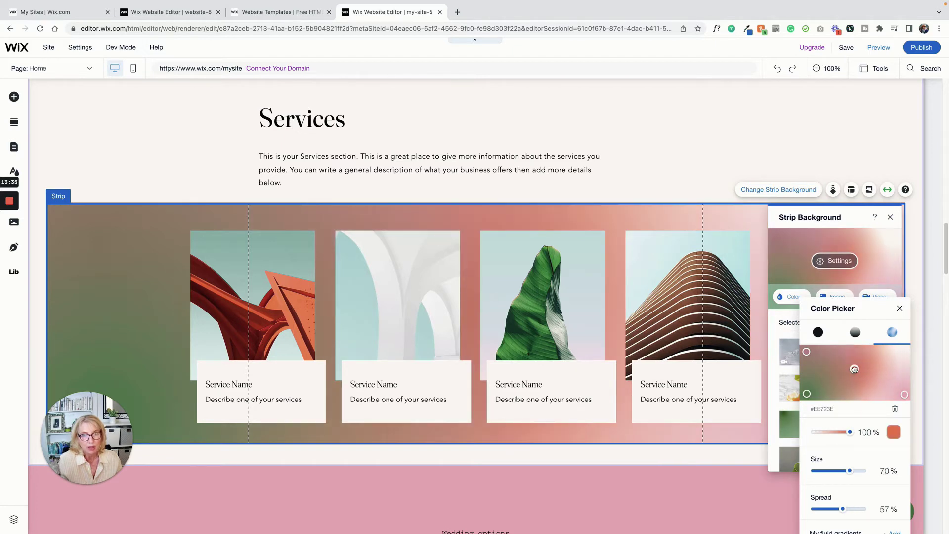
{"action": "left_click", "coordinate": [898, 373]}
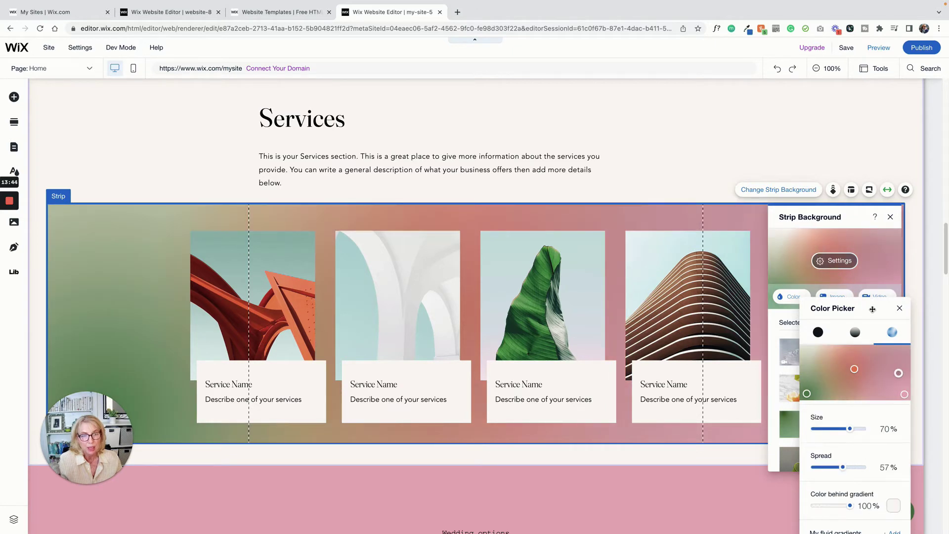
{"action": "left_click_drag", "start_coordinate": [872, 309], "coordinate": [869, 244]}
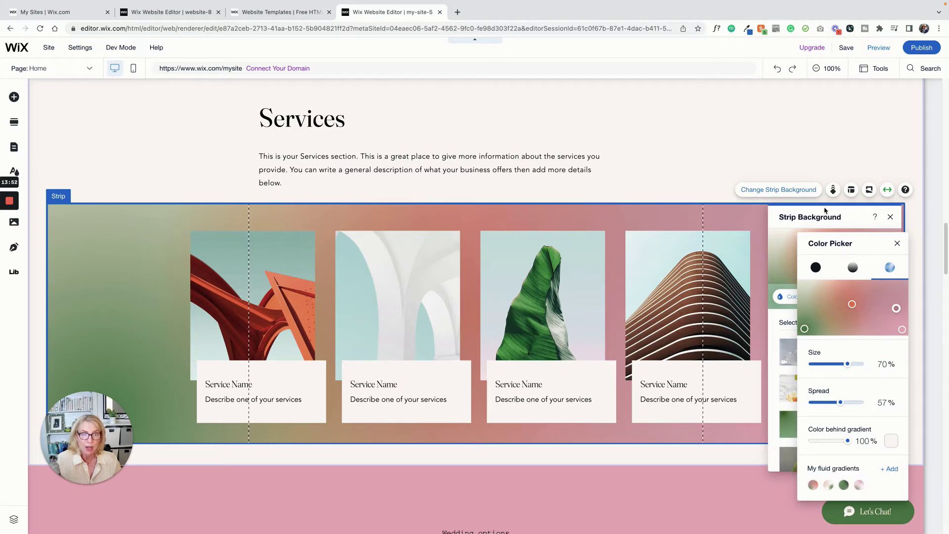
{"action": "left_click", "coordinate": [897, 243]}
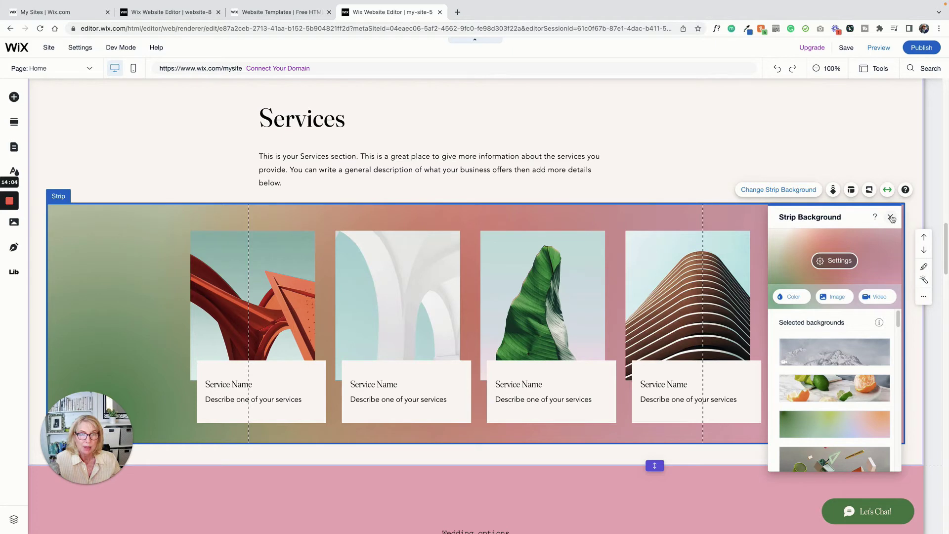
{"action": "left_click", "coordinate": [891, 217]}
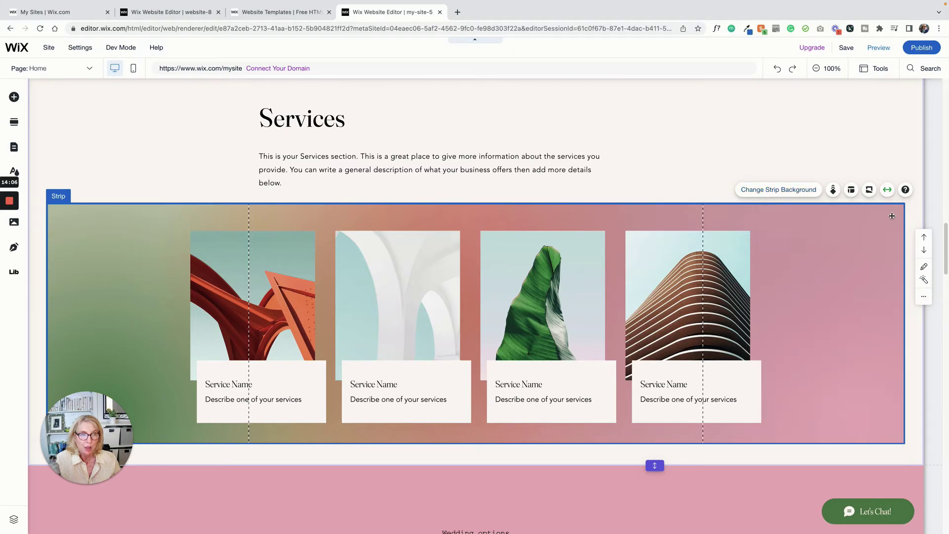
Step: Replace the first service card's image with the draped floral arch photo from a media search for "wedding"
{"action": "left_click", "coordinate": [291, 281]}
{"action": "left_click", "coordinate": [282, 281]}
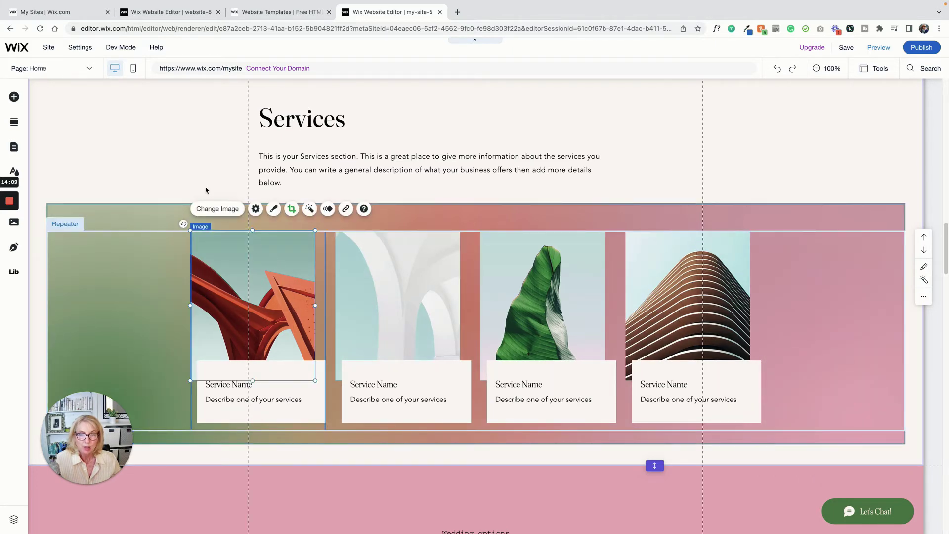
{"action": "left_click", "coordinate": [214, 209]}
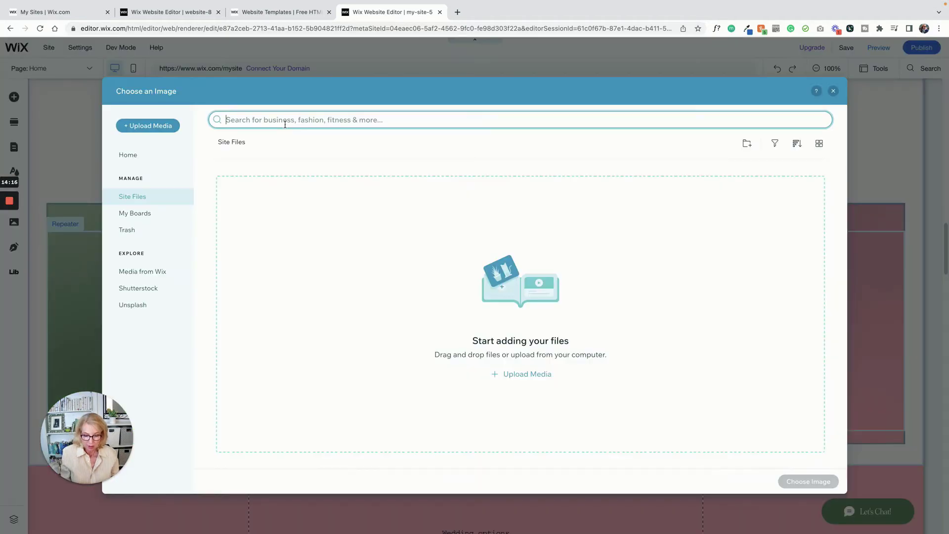
{"action": "type", "text": "weddin"}
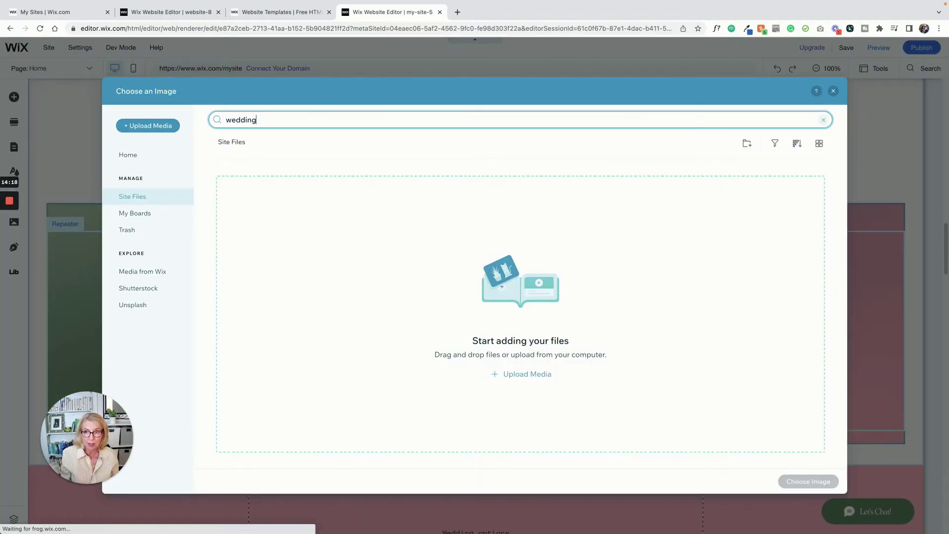
{"action": "type", "text": "g"}
{"action": "key", "text": "Return"}
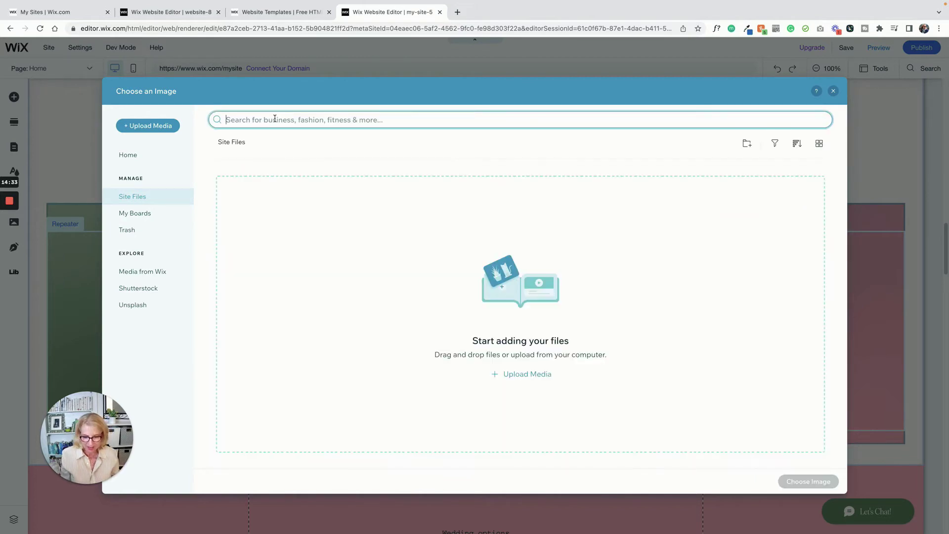
Step: Search the media for "wedding" again and give the second and third service cards the aisle photo and the laughing couple photo
{"action": "type", "text": "we"}
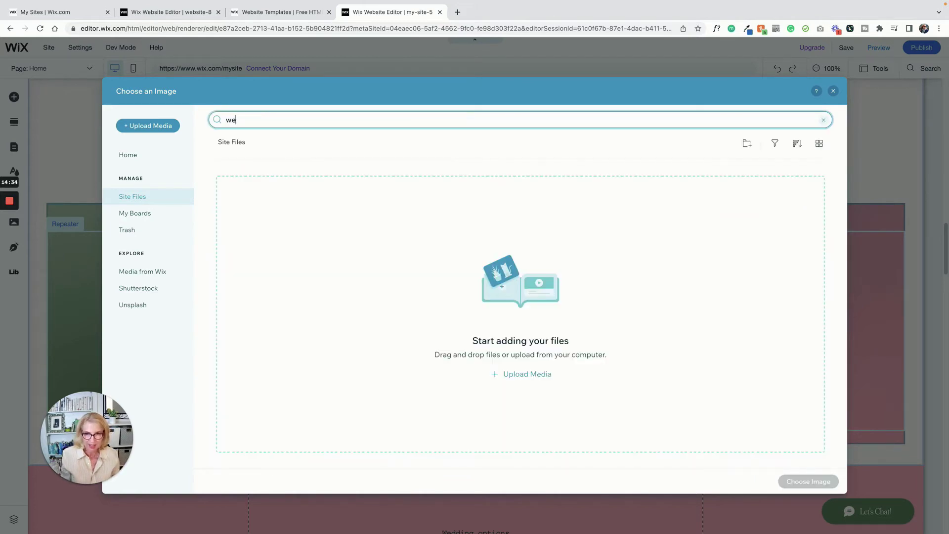
{"action": "type", "text": "dding"}
{"action": "type", "text": "ding"}
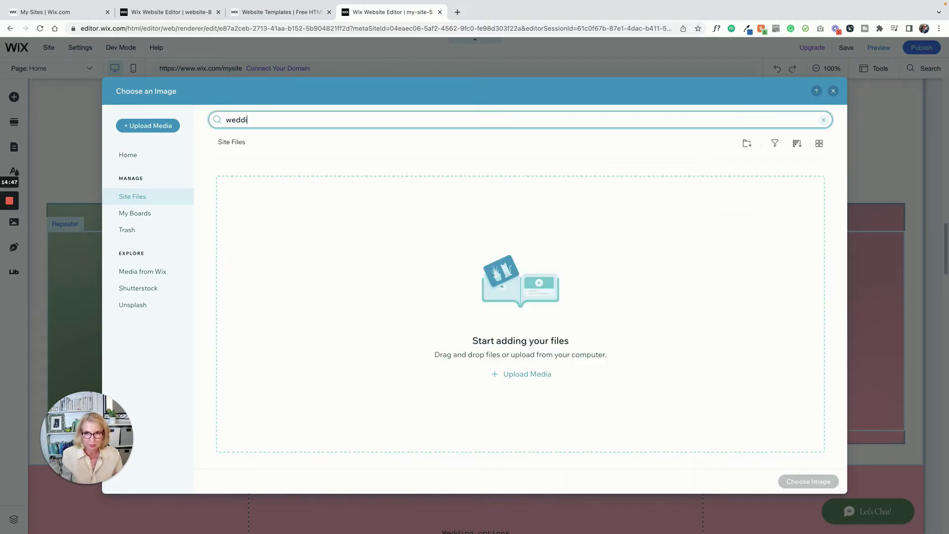
{"action": "key", "text": "Return"}
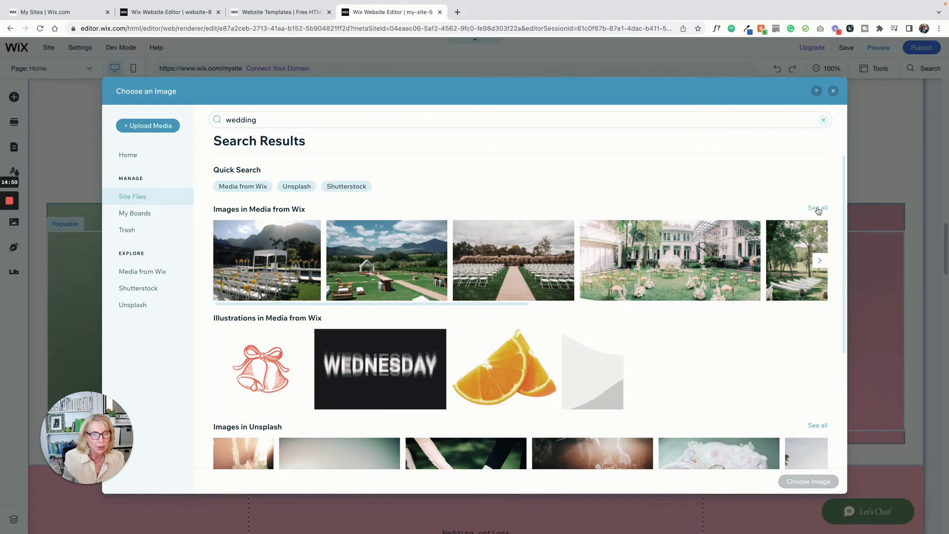
{"action": "left_click", "coordinate": [816, 210]}
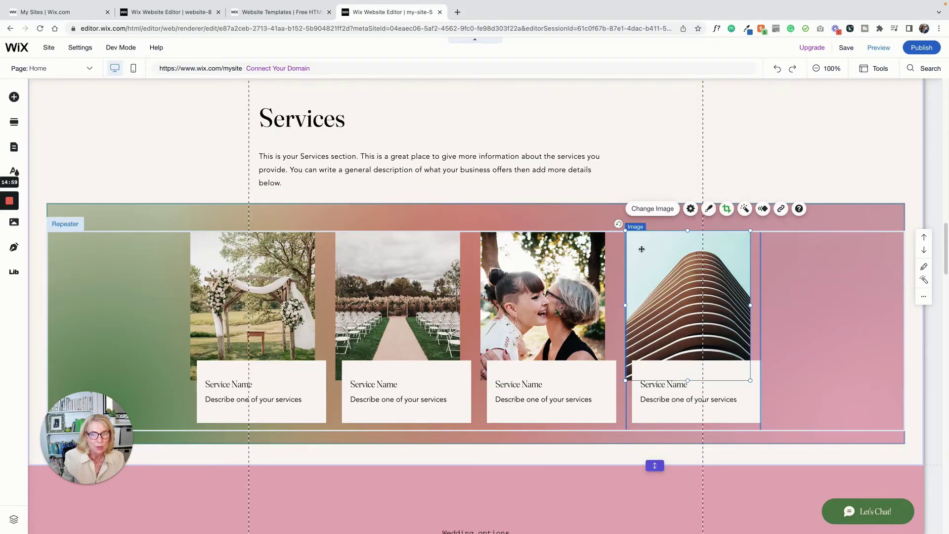
Step: Replace the fourth service card's image with the lantern and flowers table photo from a media search for "wedding"
{"action": "left_click", "coordinate": [656, 209]}
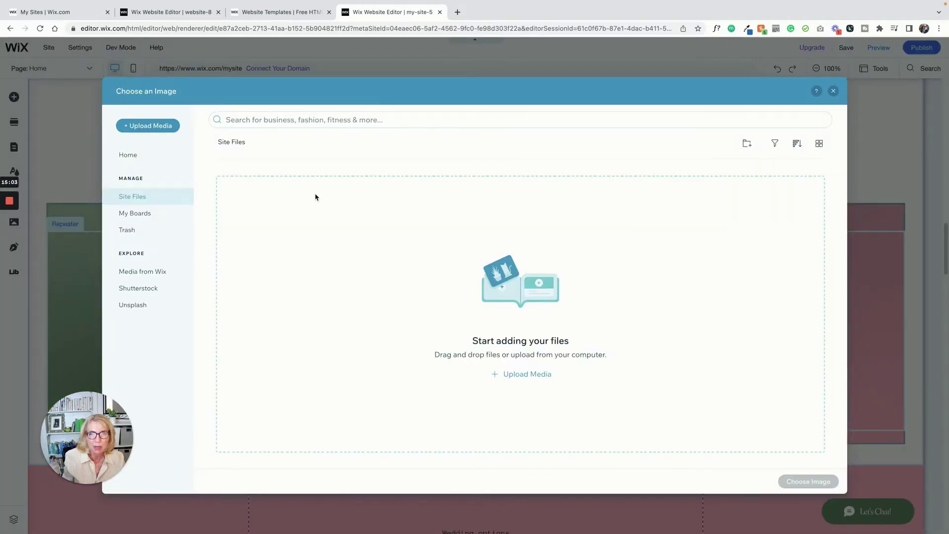
{"action": "left_click", "coordinate": [275, 119]}
{"action": "type", "text": "weddi"}
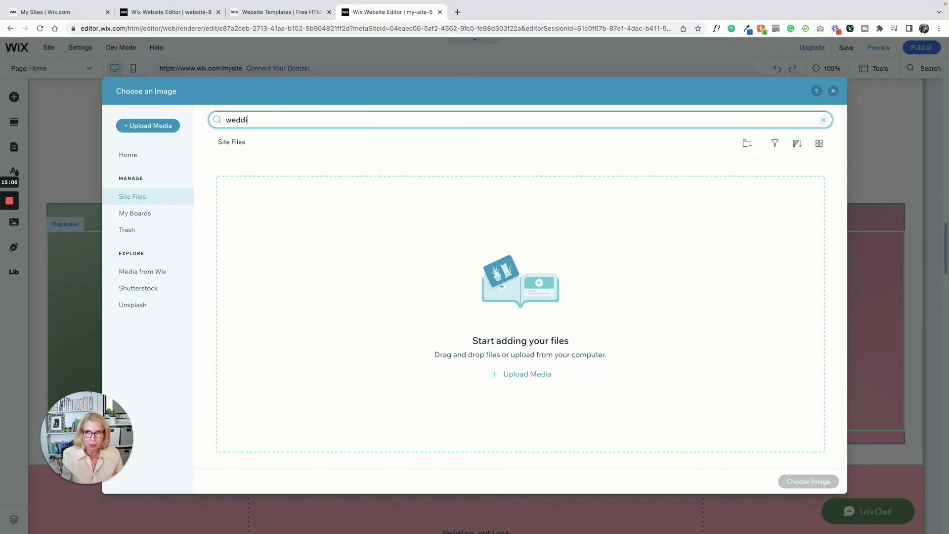
{"action": "type", "text": "ng"}
{"action": "key", "text": "Return"}
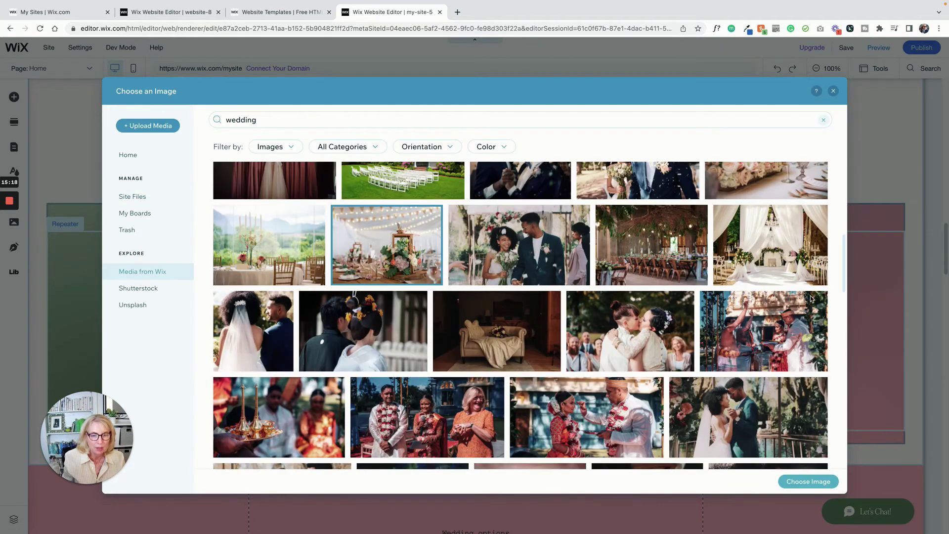
{"action": "left_click", "coordinate": [807, 481]}
{"action": "left_click", "coordinate": [790, 300]}
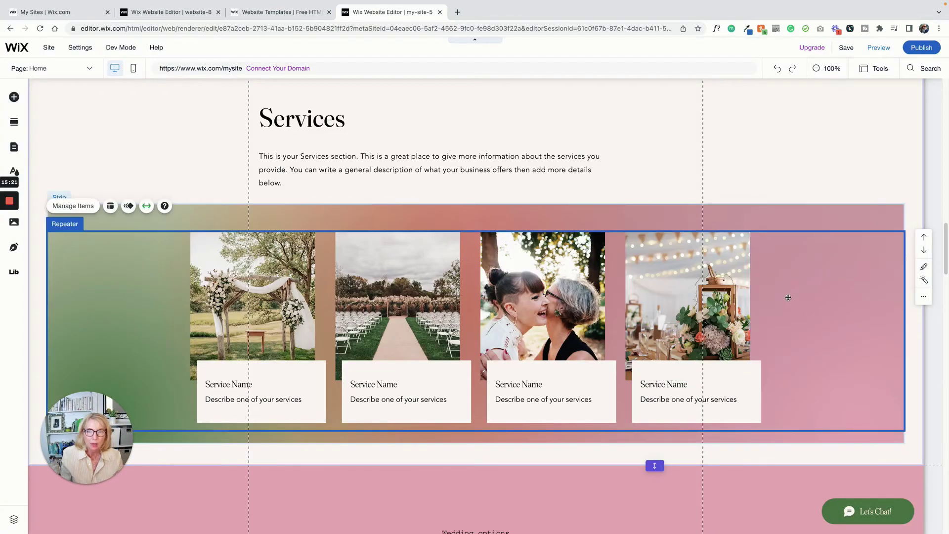
Step: Review how the Services section fits with the page sections above and below it
{"action": "scroll", "coordinate": [788, 250], "scroll_direction": "up", "scroll_amount": 5}
{"action": "scroll", "coordinate": [630, 182], "scroll_direction": "up", "scroll_amount": 15}
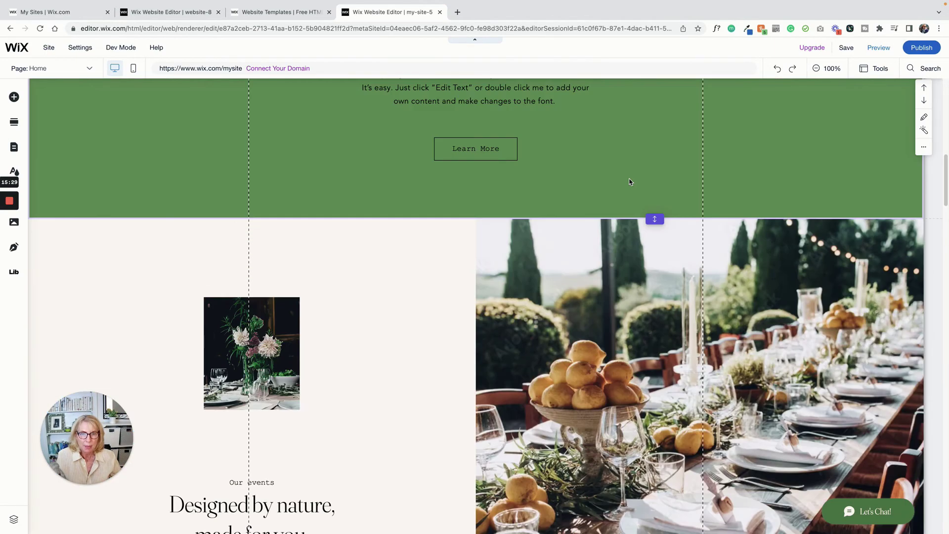
{"action": "scroll", "coordinate": [629, 182], "scroll_direction": "down", "scroll_amount": 7}
{"action": "scroll", "coordinate": [629, 182], "scroll_direction": "down", "scroll_amount": 12}
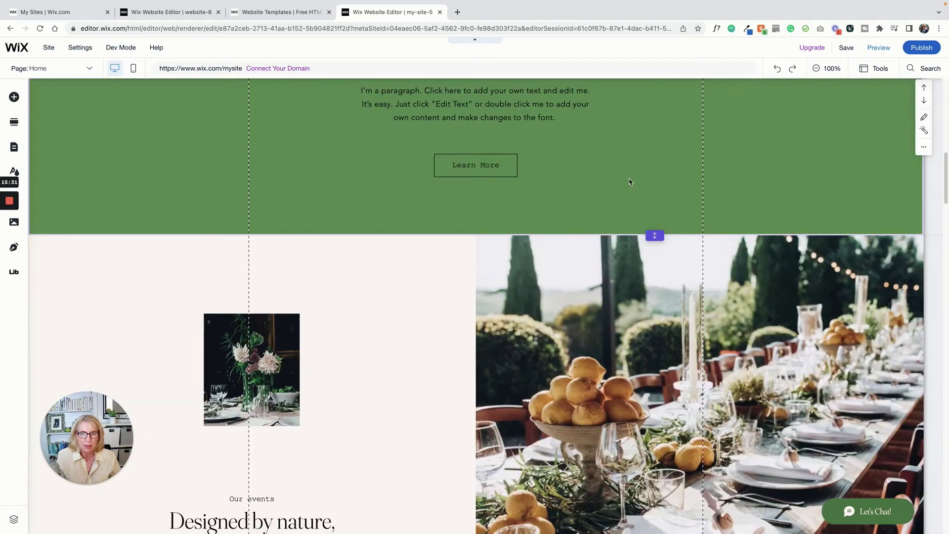
{"action": "scroll", "coordinate": [629, 182], "scroll_direction": "down", "scroll_amount": 8}
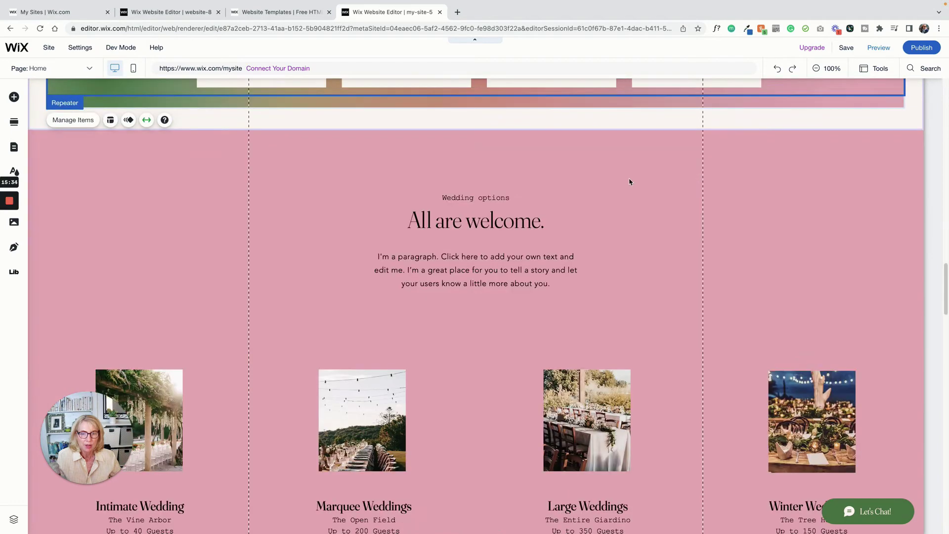
{"action": "scroll", "coordinate": [629, 182], "scroll_direction": "up", "scroll_amount": 10}
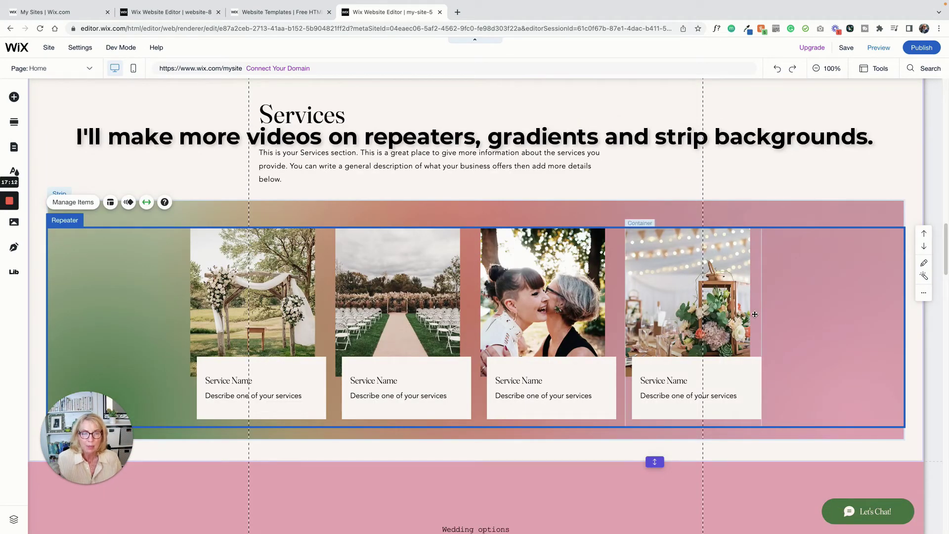
Step: Add a hover interaction with the Grow effect to the fourth service card's container and open the effect's settings
{"action": "left_click", "coordinate": [754, 314]}
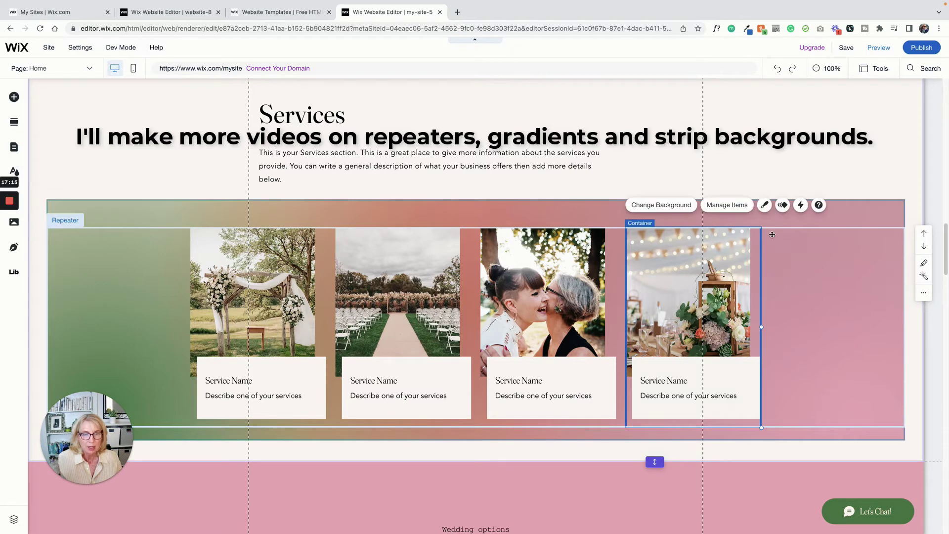
{"action": "left_click", "coordinate": [801, 206]}
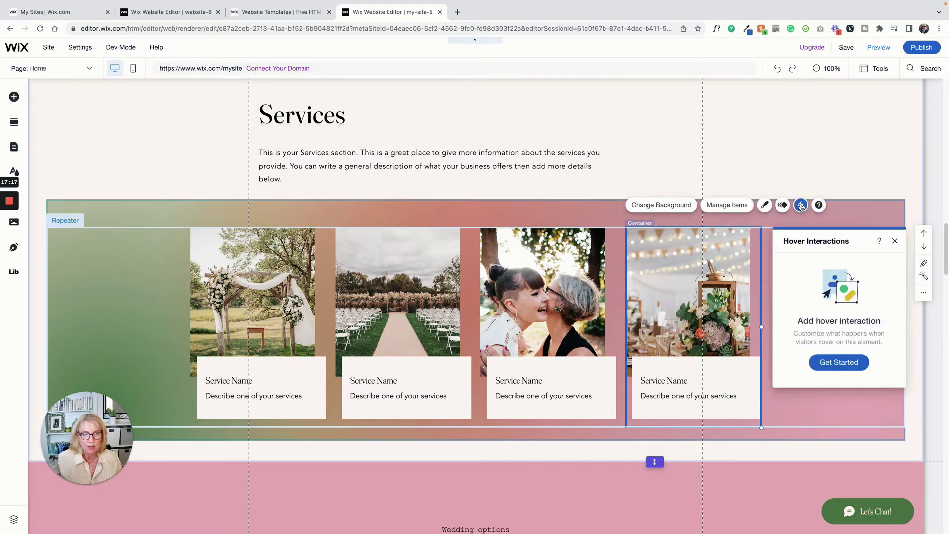
{"action": "left_click", "coordinate": [838, 362]}
{"action": "left_click", "coordinate": [652, 205]}
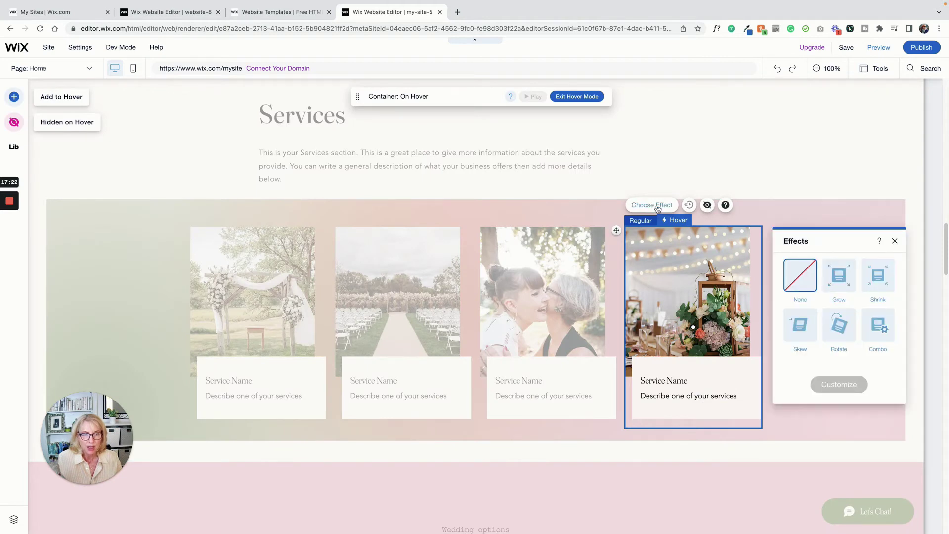
{"action": "left_click", "coordinate": [838, 274]}
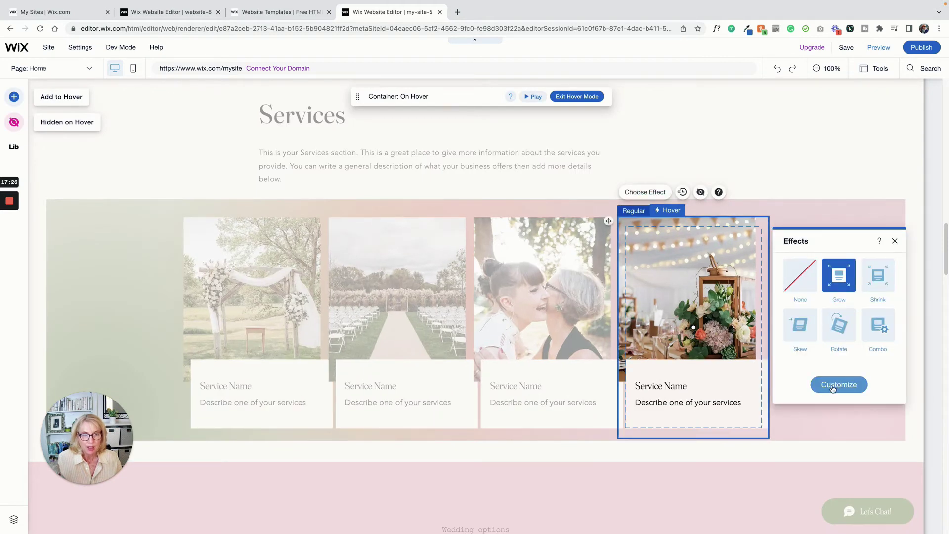
{"action": "left_click", "coordinate": [832, 389]}
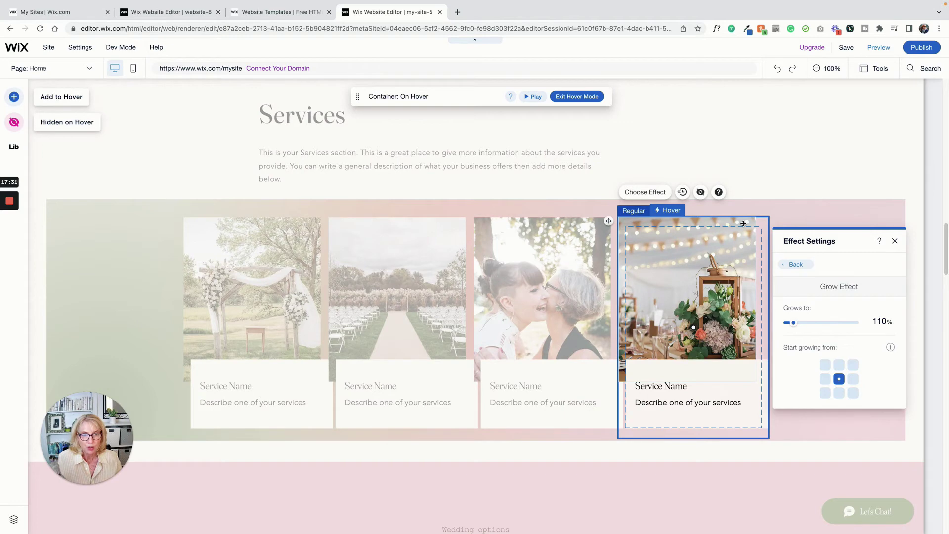
Step: Move the fourth card's image slightly up in its hover state, check the effect in preview and return to the editor
{"action": "left_click_drag", "start_coordinate": [743, 223], "coordinate": [746, 205]}
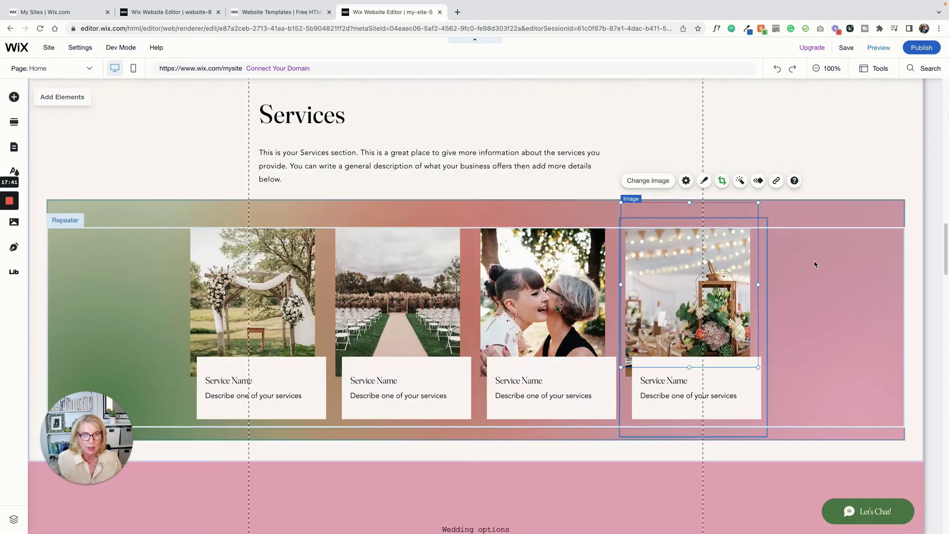
{"action": "left_click", "coordinate": [877, 49]}
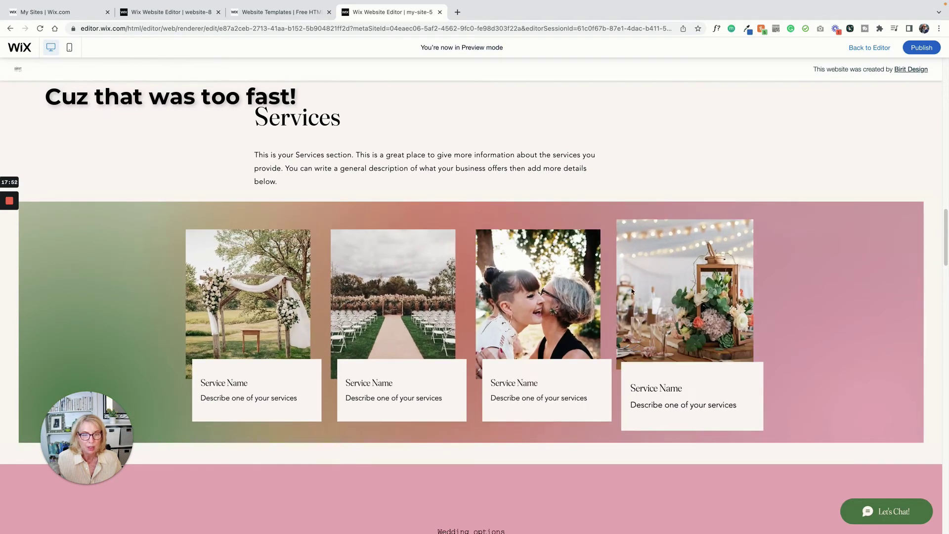
{"action": "left_click", "coordinate": [869, 48]}
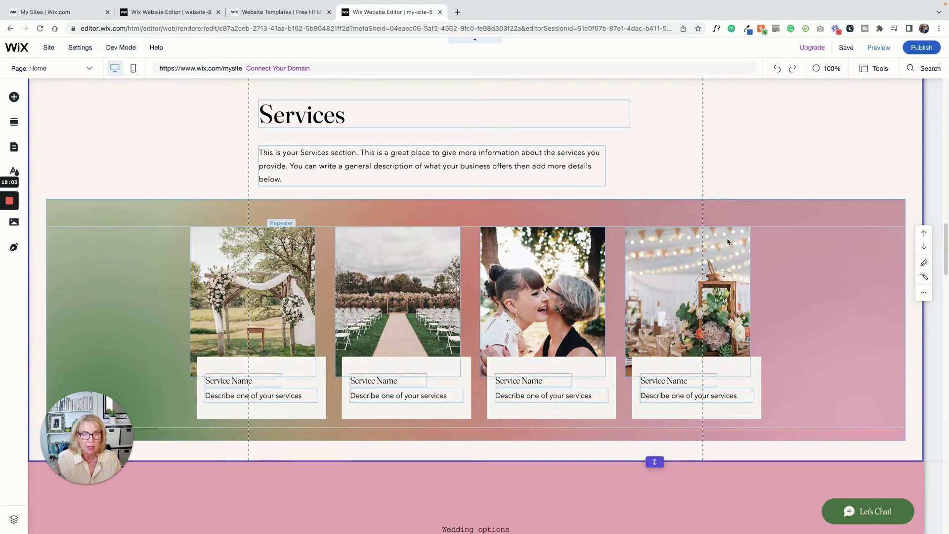
Step: Duplicate Item 4 of the service cards repeater to add a fifth card
{"action": "left_click", "coordinate": [86, 232]}
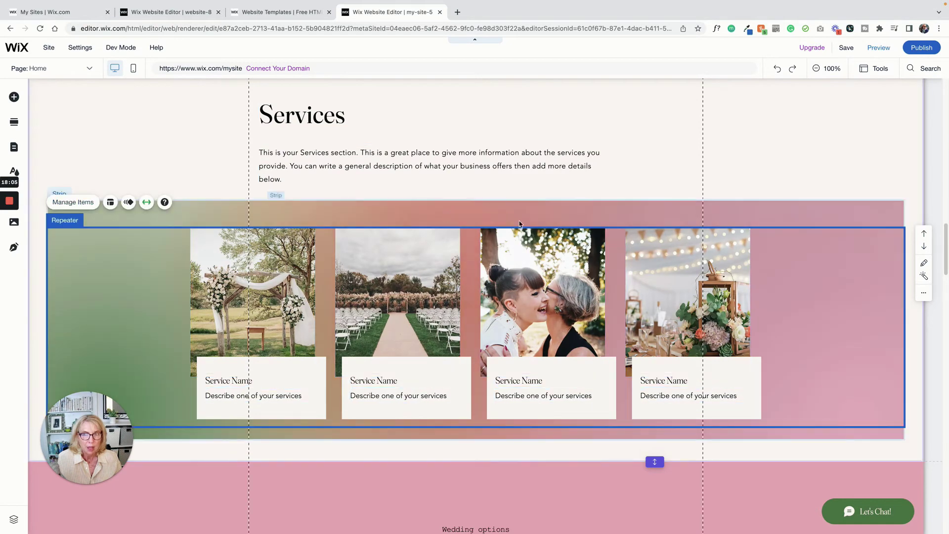
{"action": "left_click", "coordinate": [89, 205]}
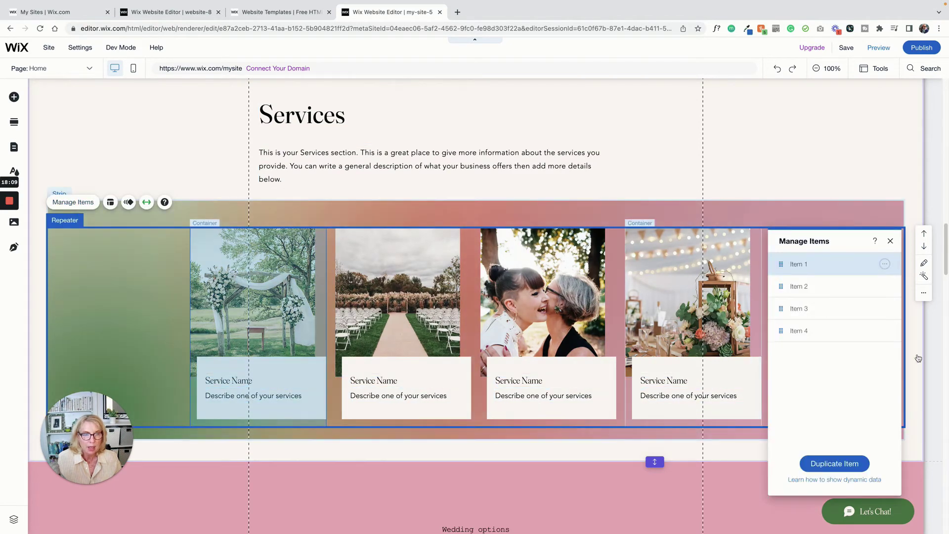
{"action": "left_click", "coordinate": [884, 332]}
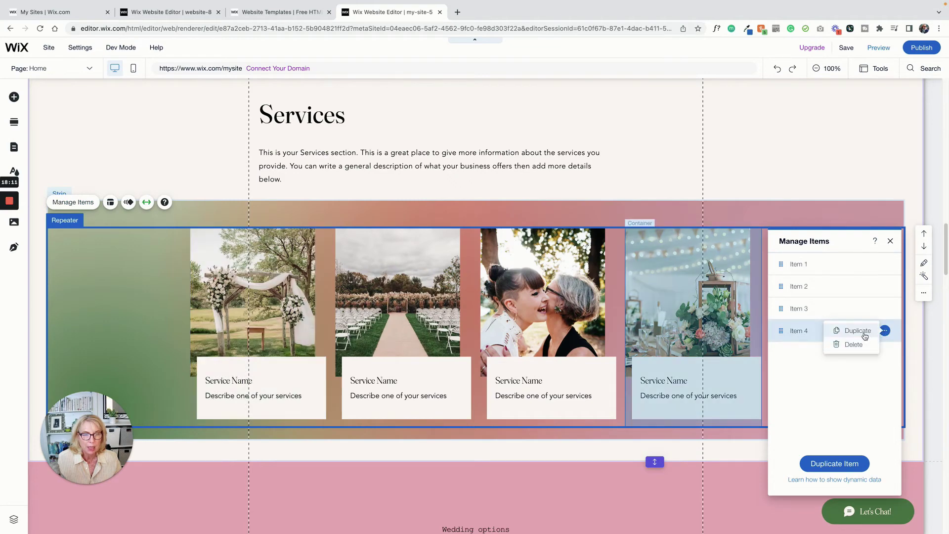
{"action": "left_click", "coordinate": [862, 330]}
{"action": "left_click", "coordinate": [890, 241]}
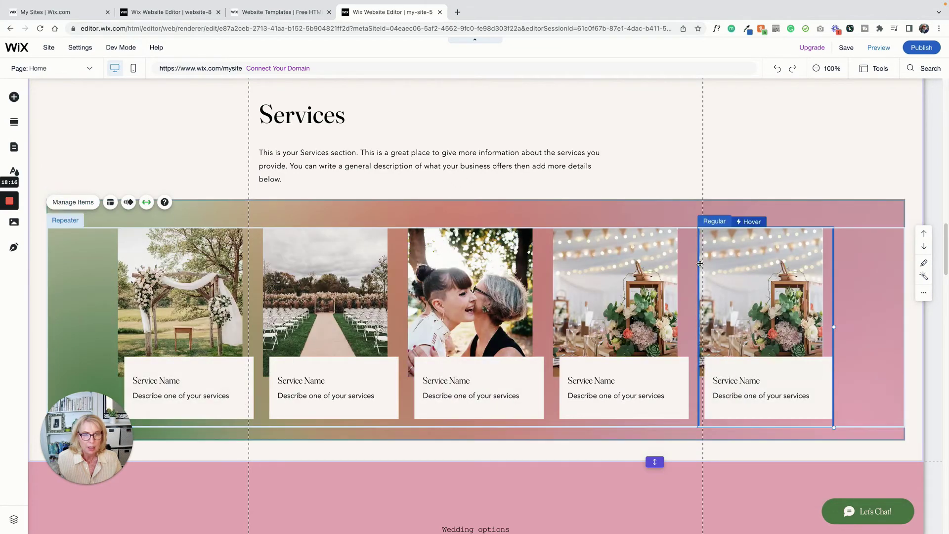
Step: Replace the fifth service card's image with the floral canopy photo from the "wedding" search results in Media from Wix
{"action": "left_click", "coordinate": [775, 278]}
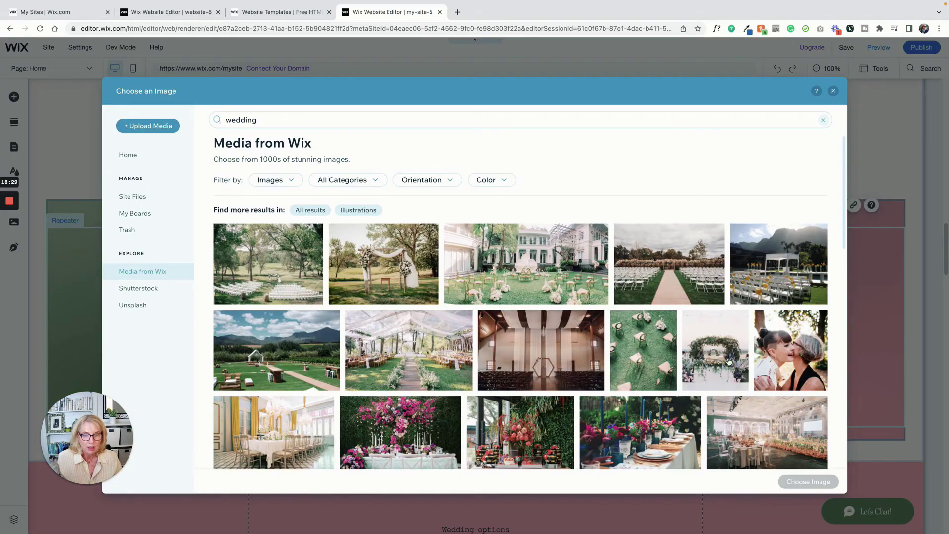
{"action": "left_click", "coordinate": [715, 350]}
{"action": "left_click", "coordinate": [816, 482]}
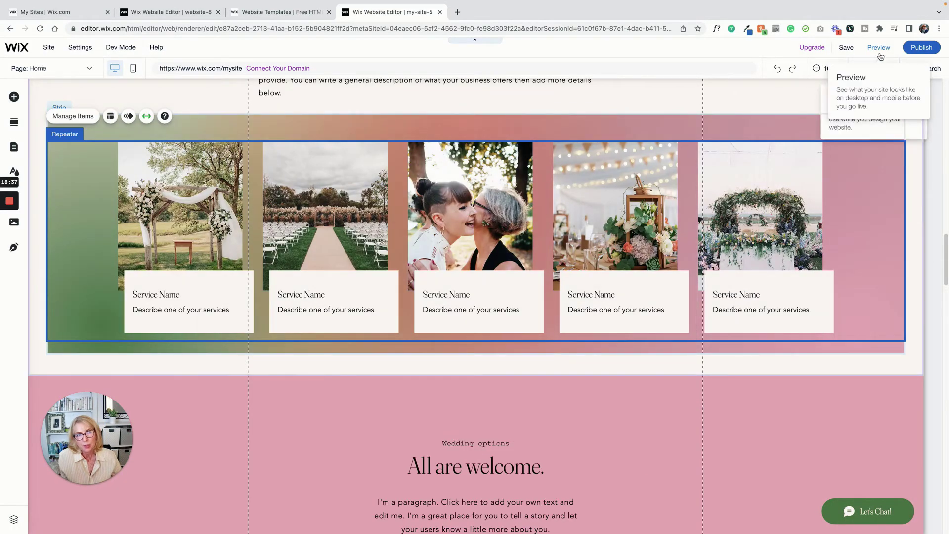
Step: Preview the site and look through the home page from the header down to the Services section
{"action": "left_click", "coordinate": [880, 54]}
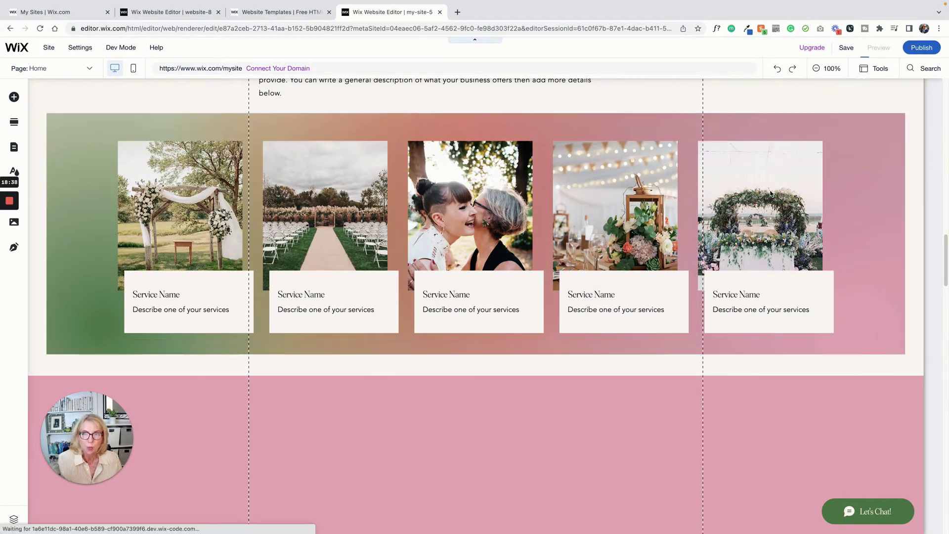
{"action": "scroll", "coordinate": [814, 319], "scroll_direction": "up", "scroll_amount": 15}
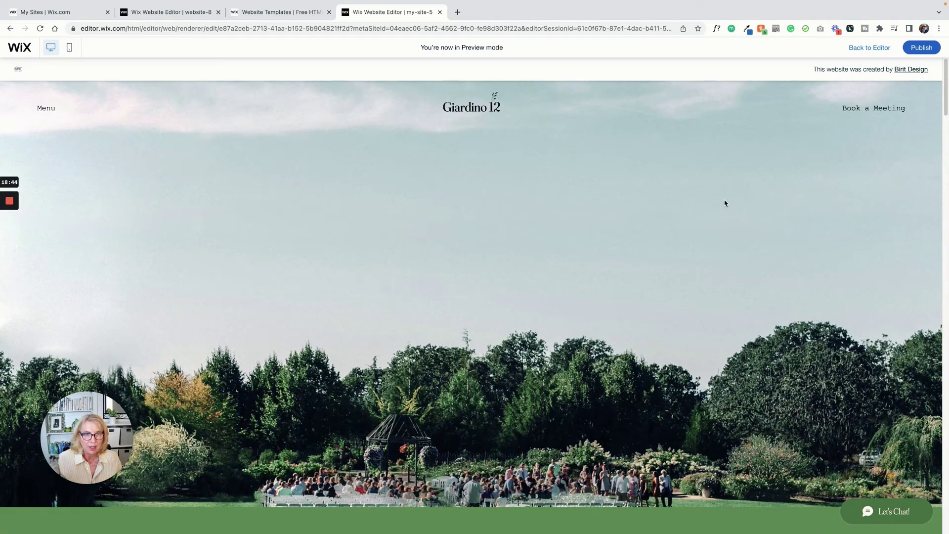
{"action": "scroll", "coordinate": [724, 203], "scroll_direction": "down", "scroll_amount": 12}
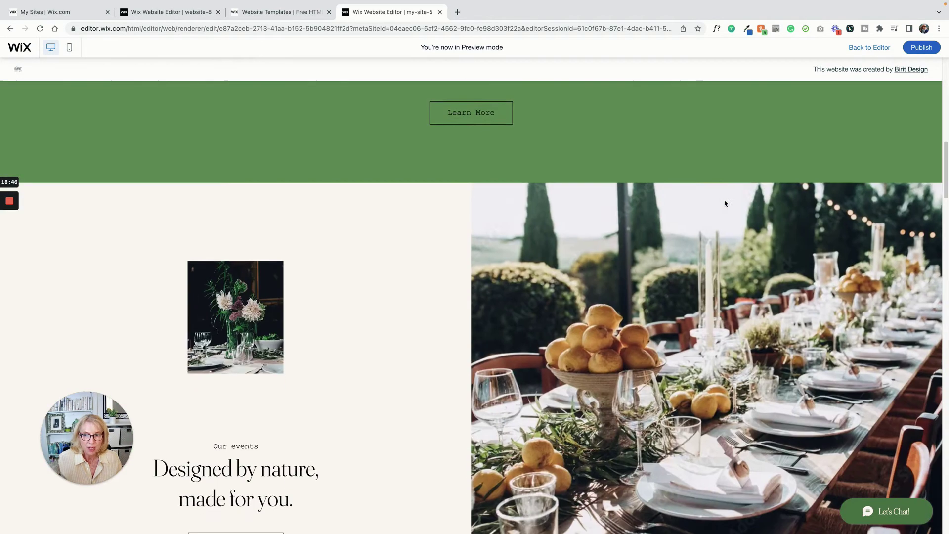
{"action": "scroll", "coordinate": [724, 203], "scroll_direction": "down", "scroll_amount": 3}
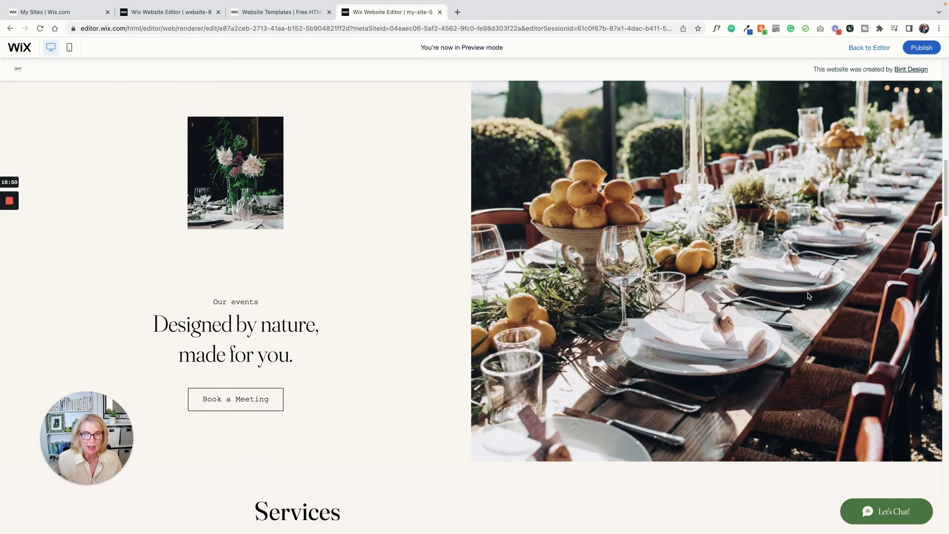
{"action": "scroll", "coordinate": [809, 295], "scroll_direction": "down", "scroll_amount": 8}
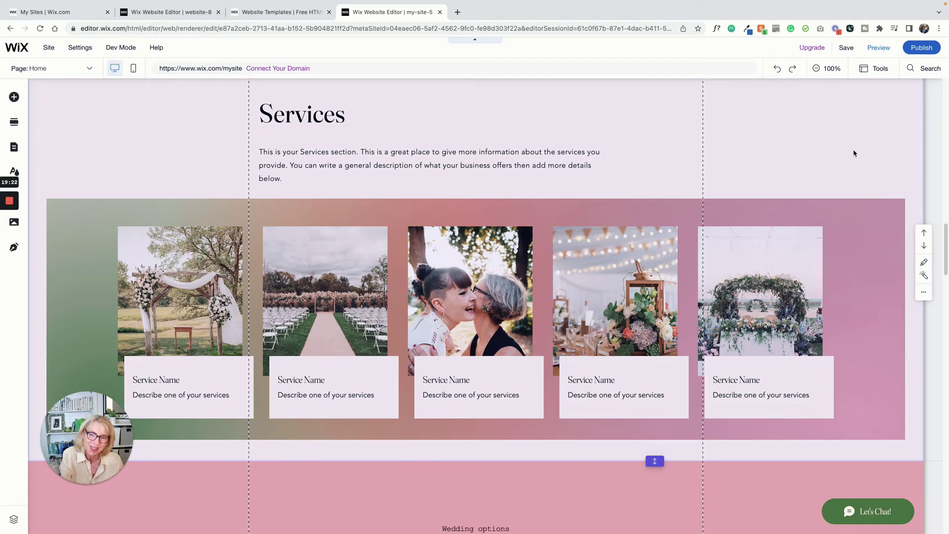
Step: Set the Services section background to the light peach theme color #F8CEBB at 36% opacity
{"action": "left_click", "coordinate": [924, 265]}
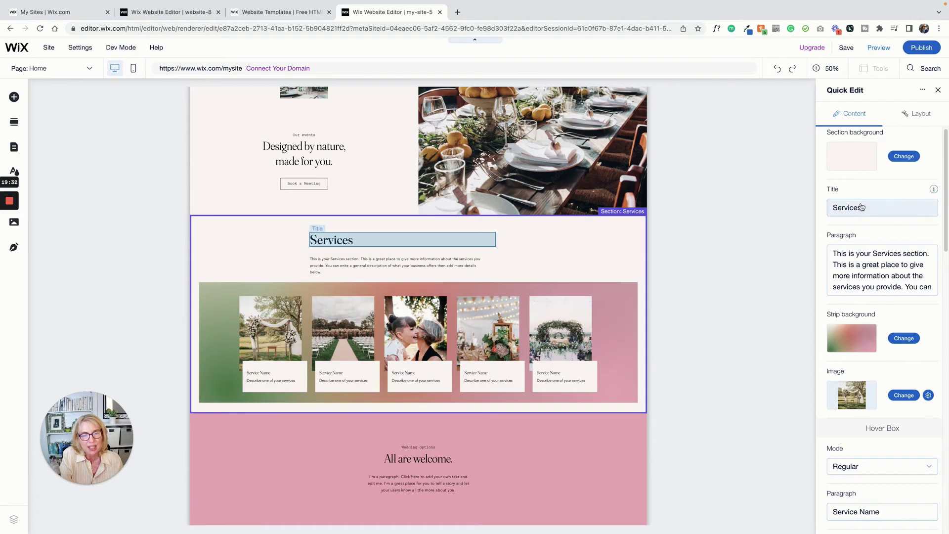
{"action": "left_click", "coordinate": [855, 159]}
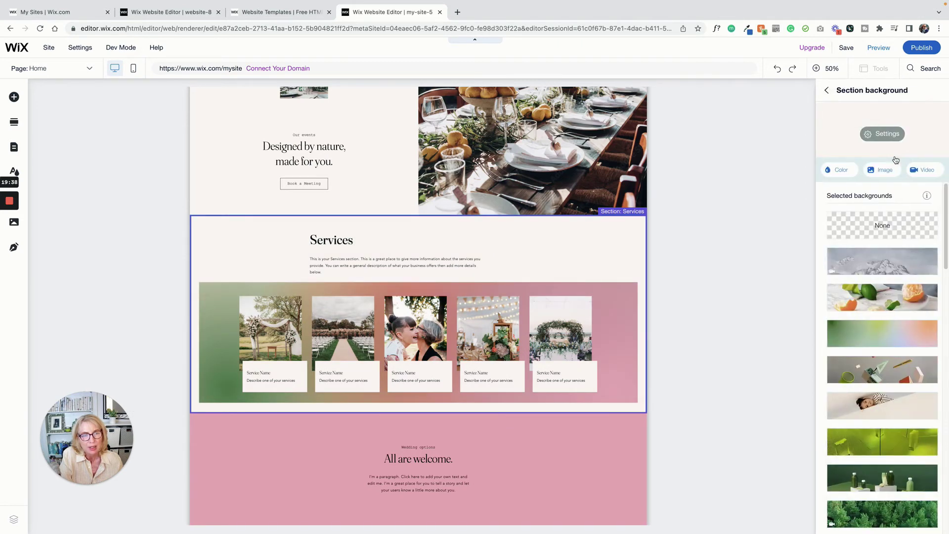
{"action": "left_click", "coordinate": [839, 170]}
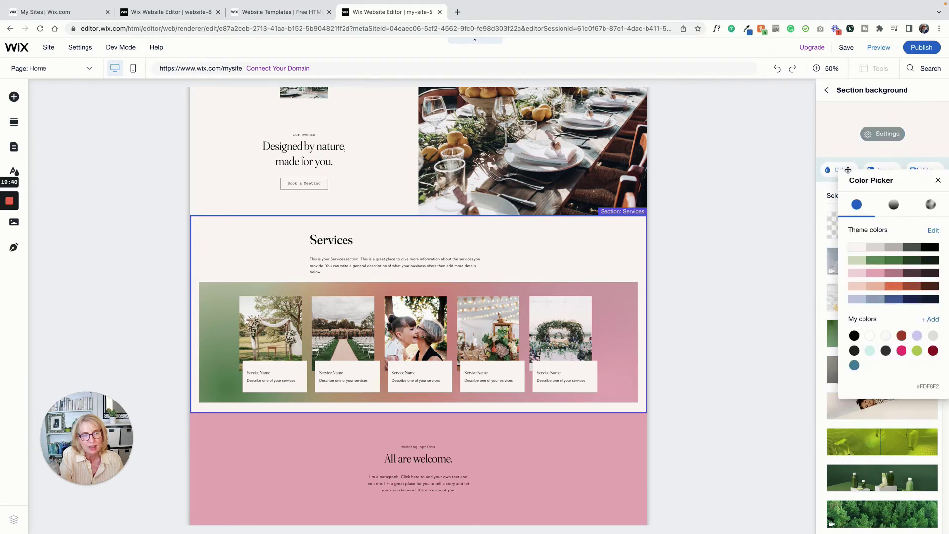
{"action": "left_click", "coordinate": [857, 274]}
{"action": "left_click", "coordinate": [857, 286]}
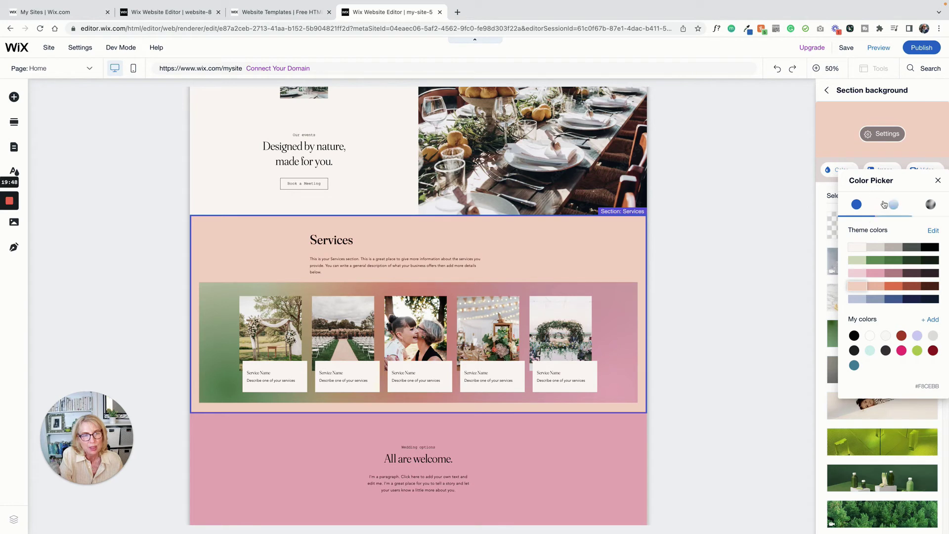
{"action": "left_click", "coordinate": [882, 133]}
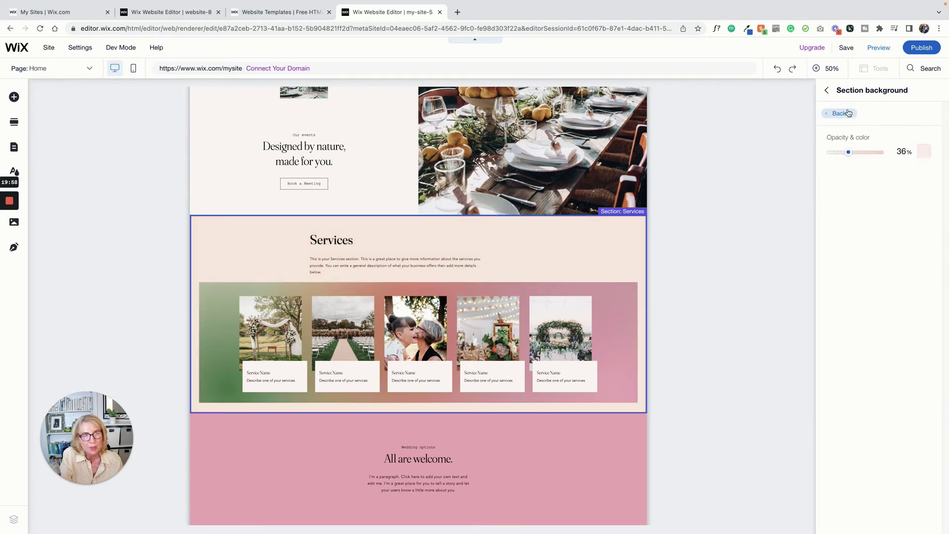
{"action": "left_click", "coordinate": [839, 113]}
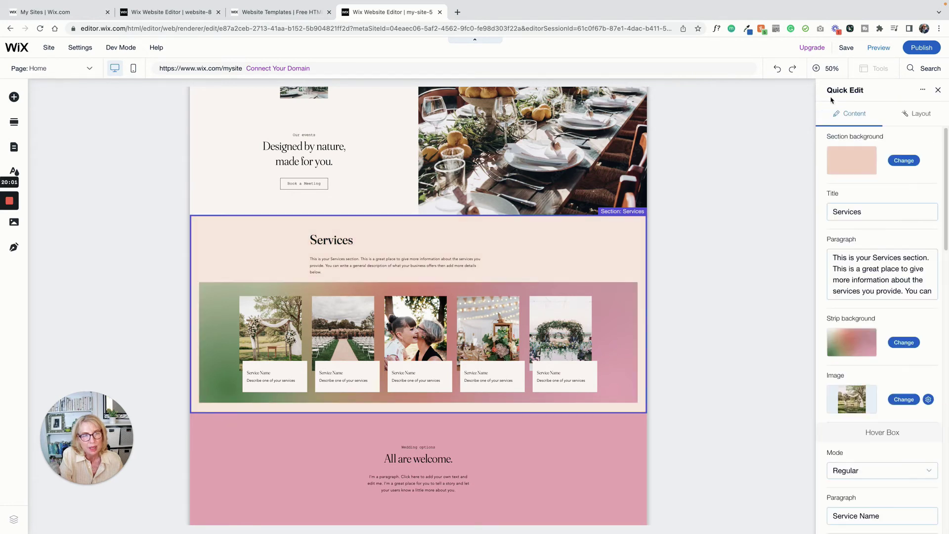
Step: Change the Services section's title to "Wedding Styles"
{"action": "left_click", "coordinate": [872, 214]}
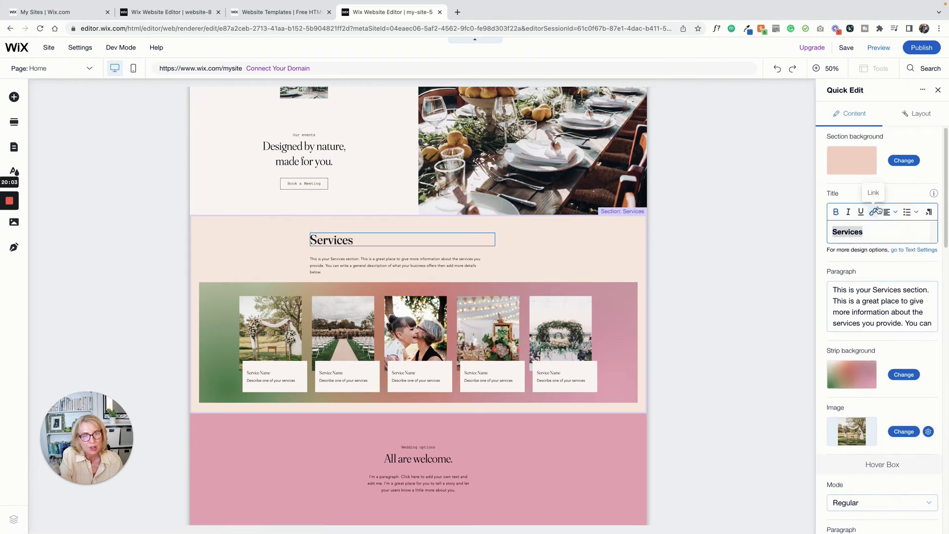
{"action": "left_click", "coordinate": [874, 212]}
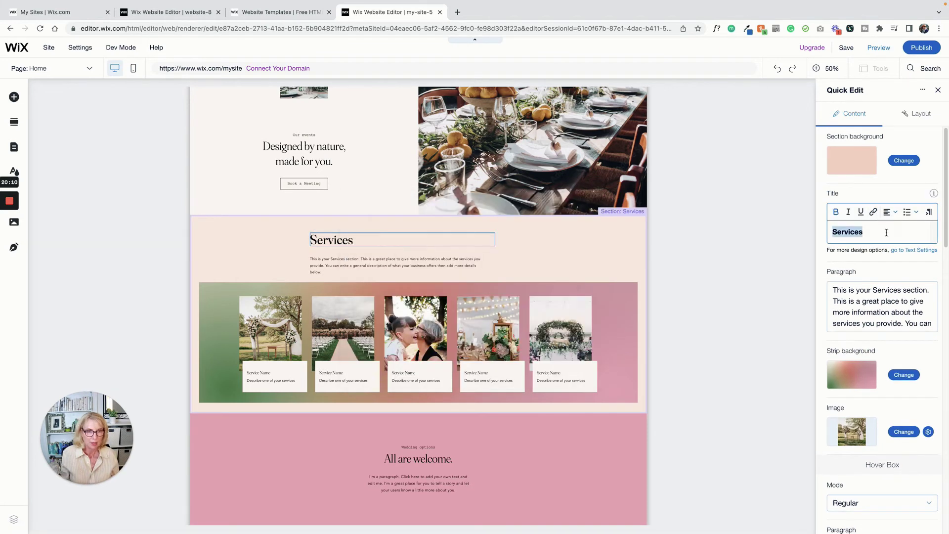
{"action": "left_click", "coordinate": [886, 232]}
{"action": "key", "text": "super+a"}
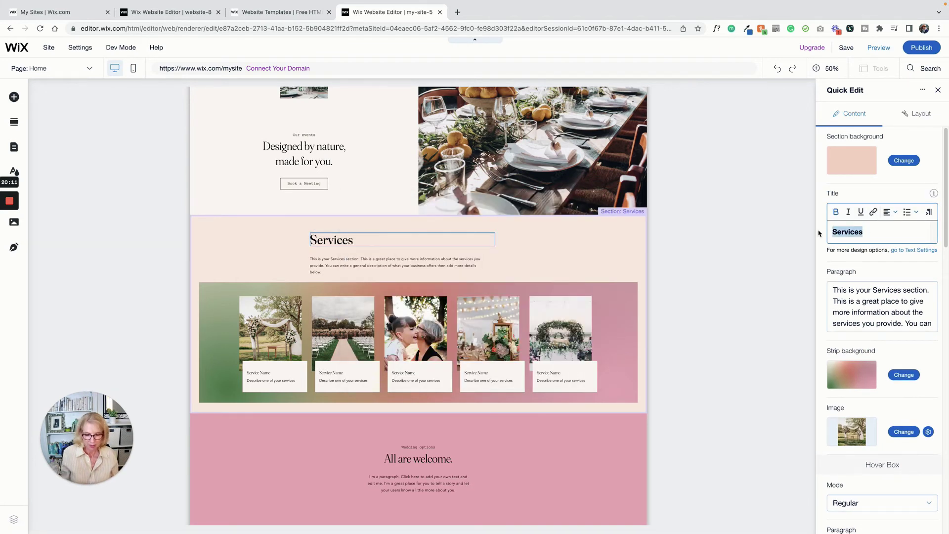
{"action": "type", "text": "Wedding Sty"}
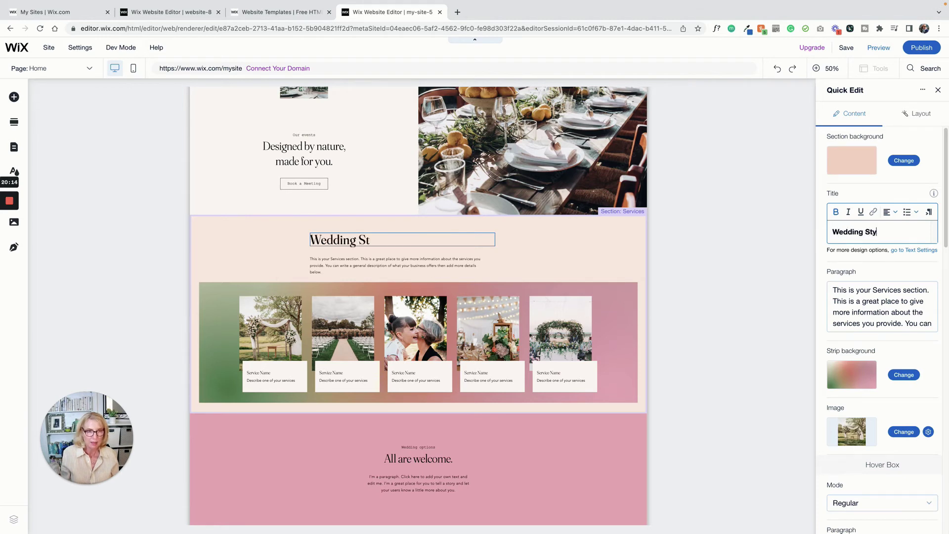
{"action": "type", "text": "les"}
Step: Look through the section's remaining Quick Edit content, from the description paragraph to the fifth card's texts, and return to the page
{"action": "left_click", "coordinate": [863, 298]}
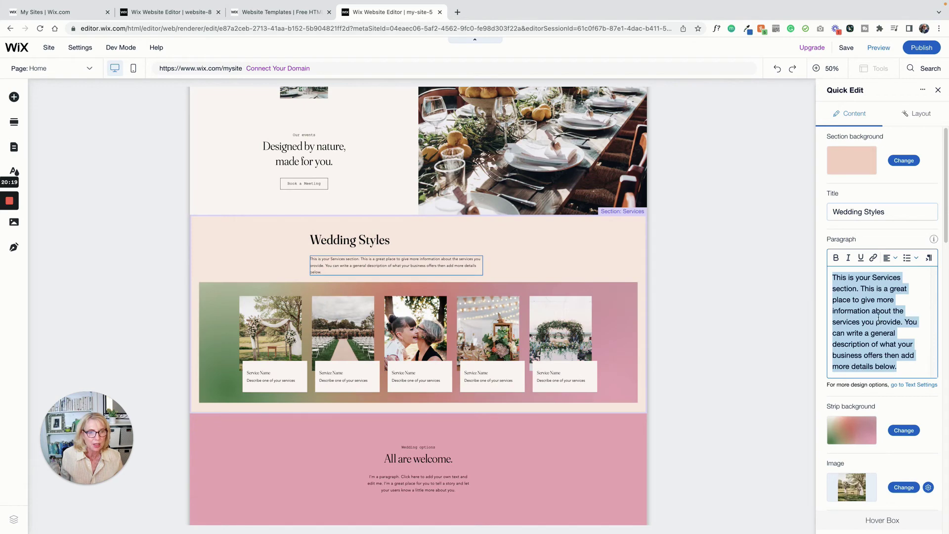
{"action": "scroll", "coordinate": [878, 317], "scroll_direction": "down", "scroll_amount": 5}
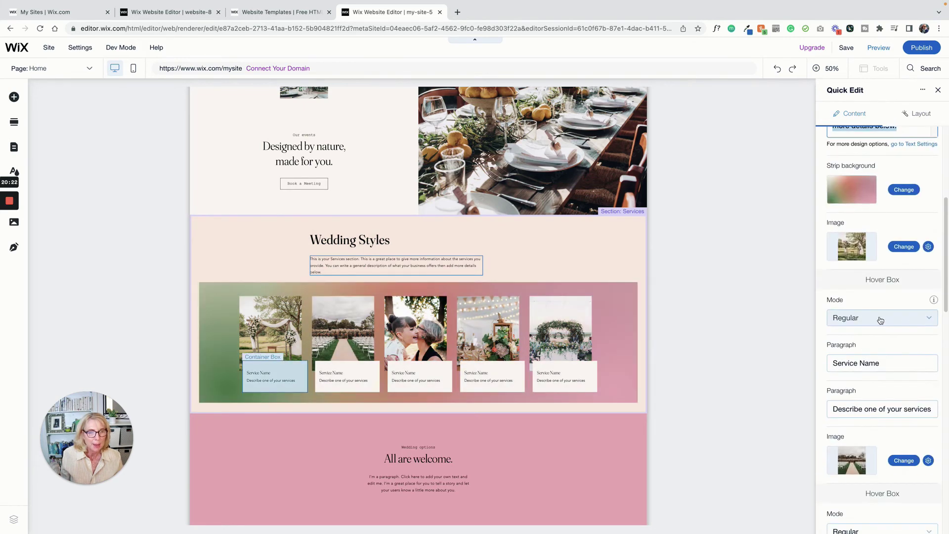
{"action": "scroll", "coordinate": [880, 320], "scroll_direction": "down", "scroll_amount": 10}
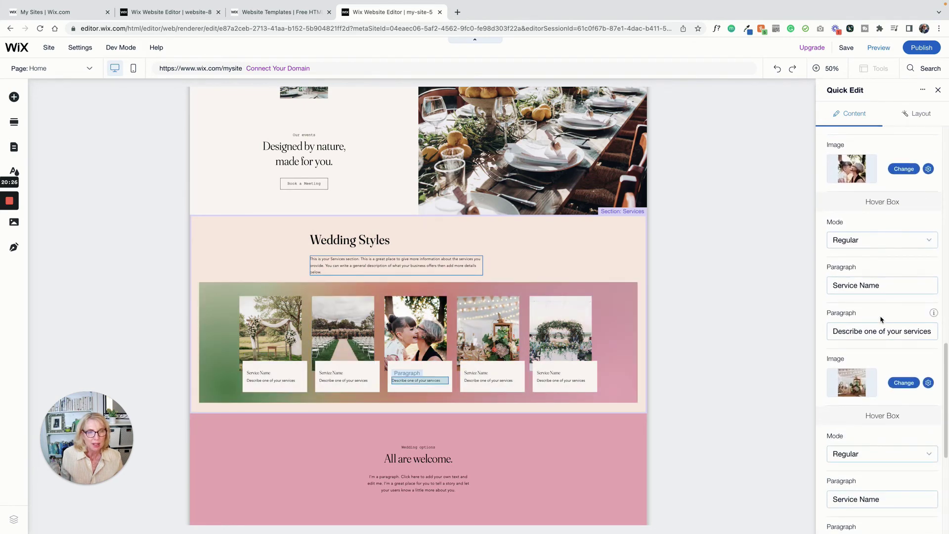
{"action": "scroll", "coordinate": [880, 318], "scroll_direction": "down", "scroll_amount": 2}
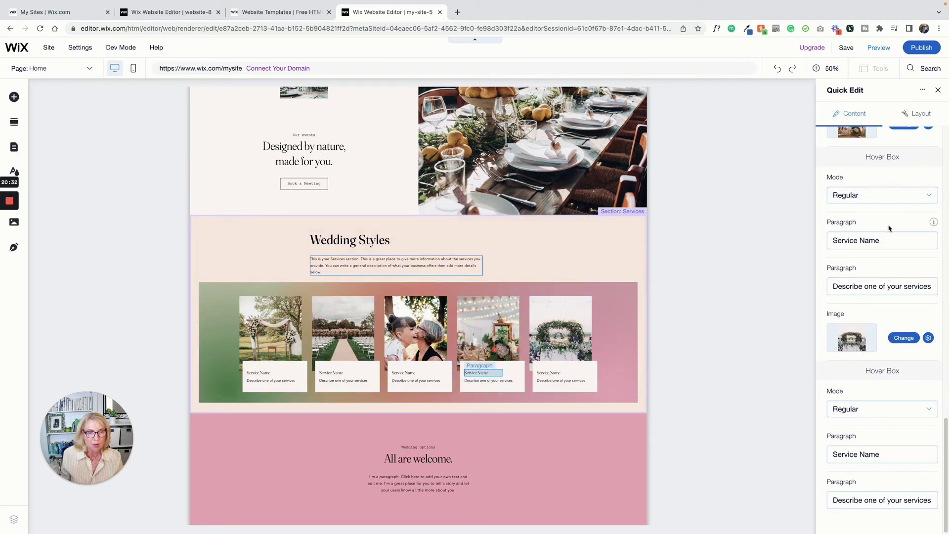
{"action": "left_click", "coordinate": [385, 256]}
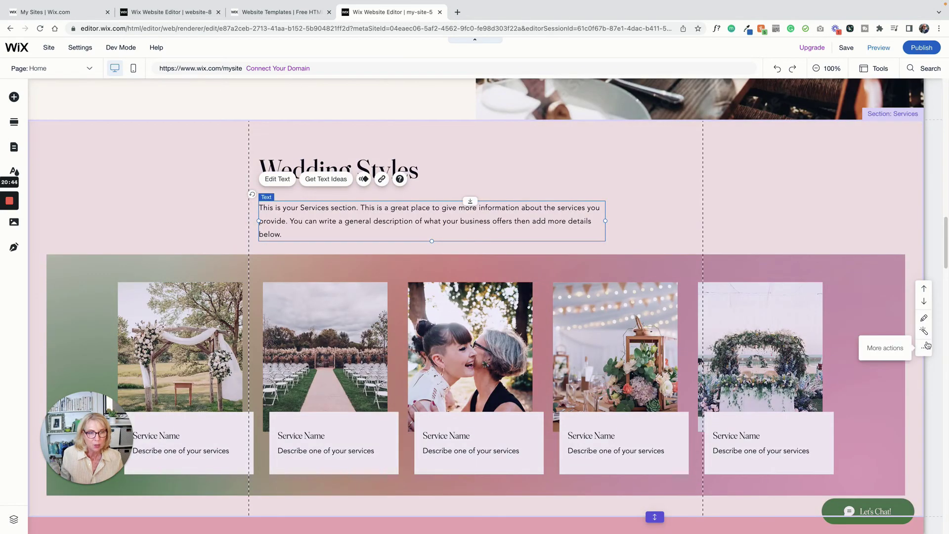
Step: Examine the Services section's additional actions and layout options, and check the layout options of the "Designed by nature" section above
{"action": "left_click", "coordinate": [924, 348]}
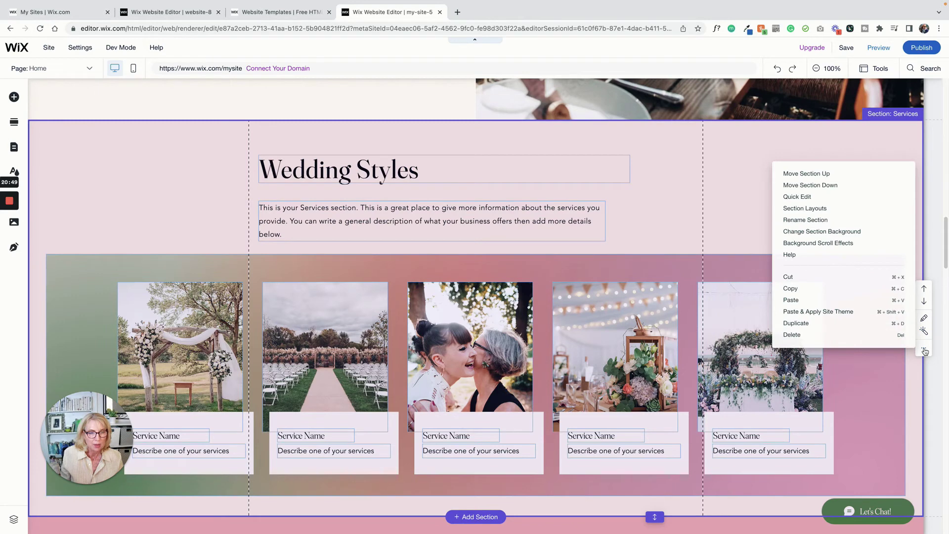
{"action": "left_click", "coordinate": [925, 349]}
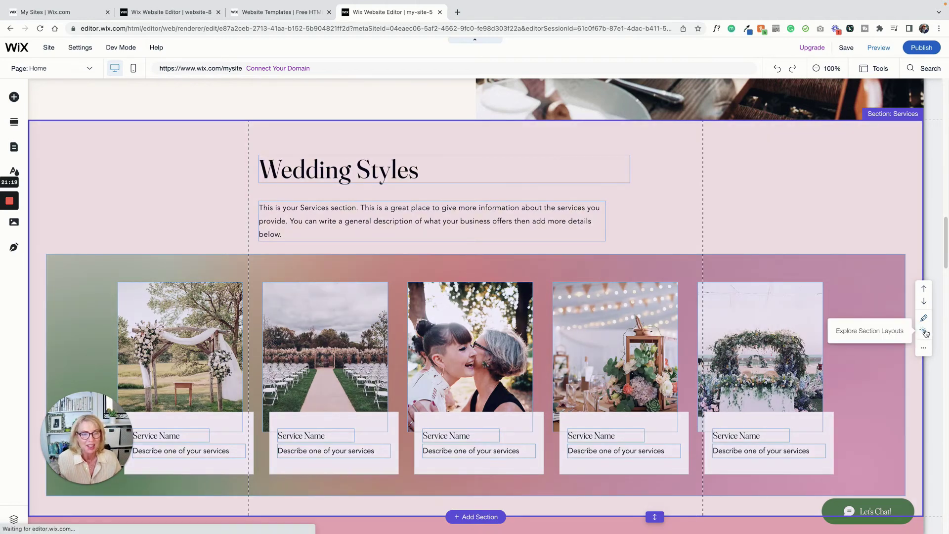
{"action": "left_click", "coordinate": [925, 332]}
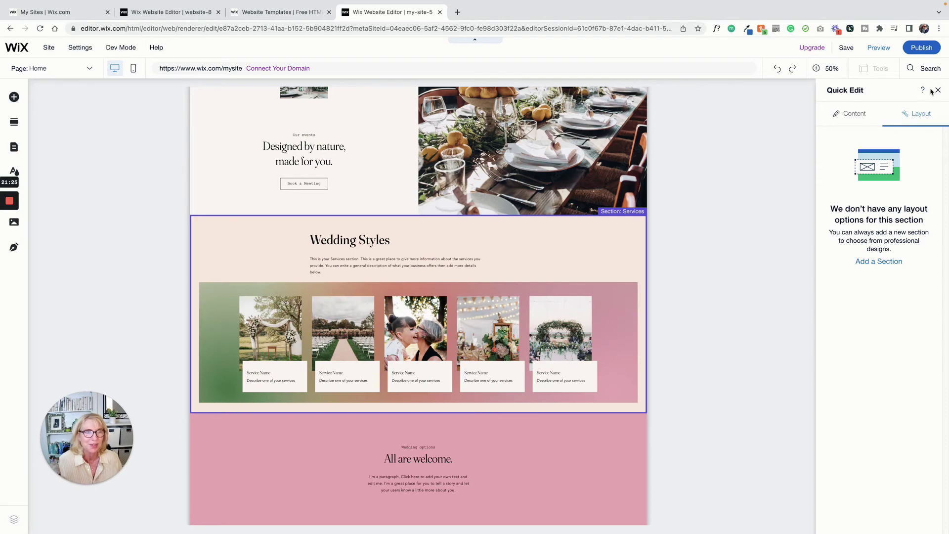
{"action": "left_click", "coordinate": [726, 208]}
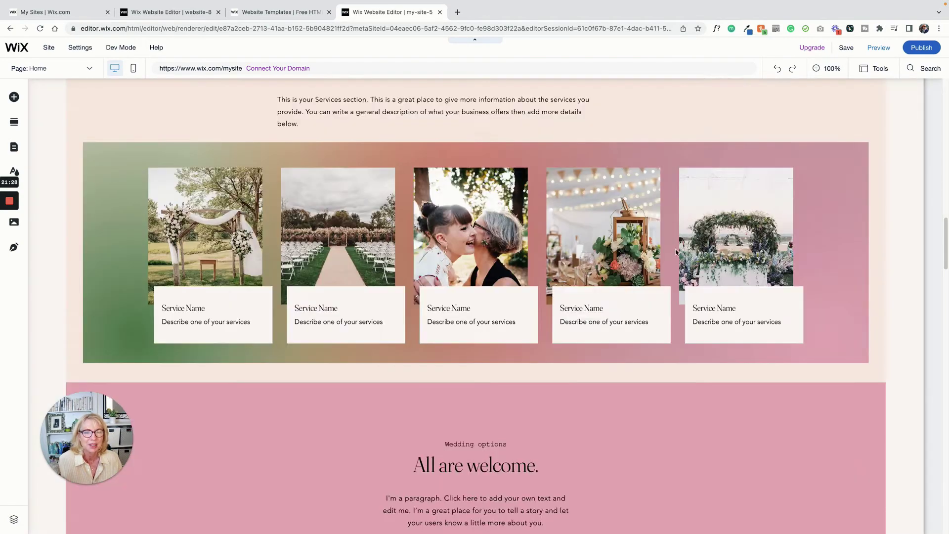
{"action": "scroll", "coordinate": [676, 265], "scroll_direction": "up", "scroll_amount": 9}
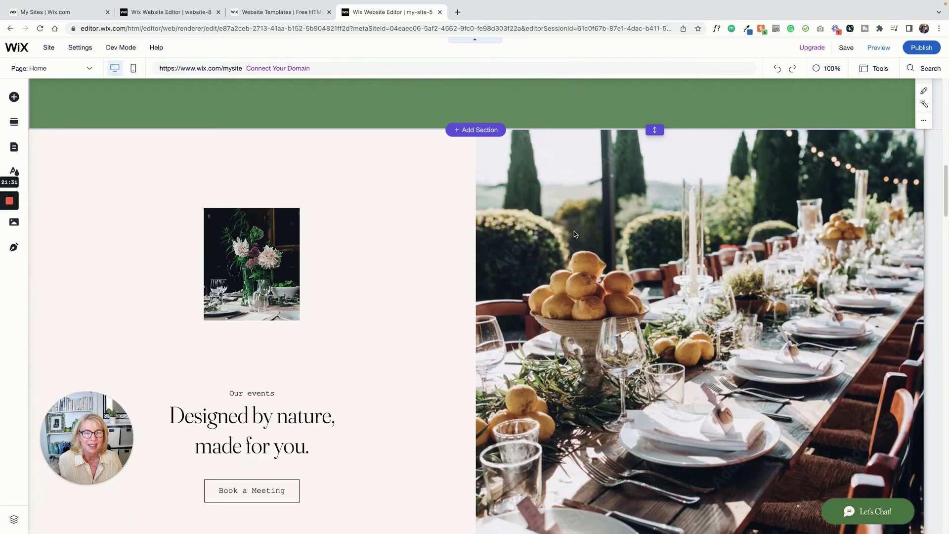
{"action": "scroll", "coordinate": [574, 230], "scroll_direction": "down", "scroll_amount": 3}
{"action": "left_click", "coordinate": [584, 209]}
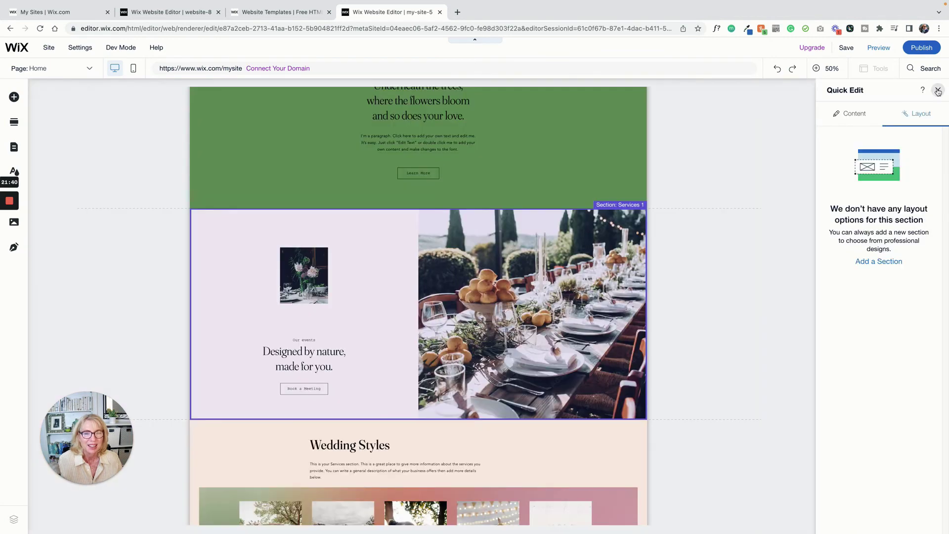
{"action": "left_click", "coordinate": [672, 247]}
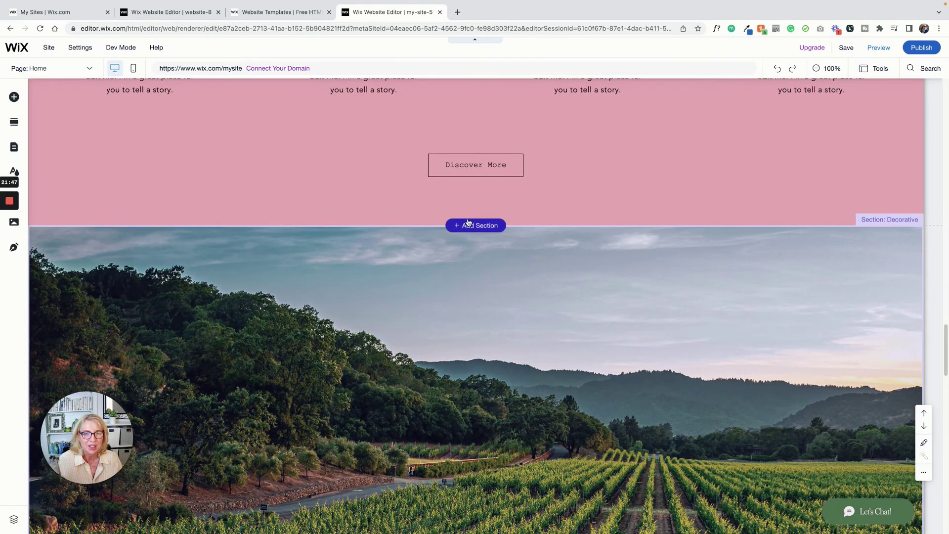
Step: Add the "About Us" section design with a centred text box from the About category between the wedding options and the vineyard image
{"action": "left_click", "coordinate": [467, 223]}
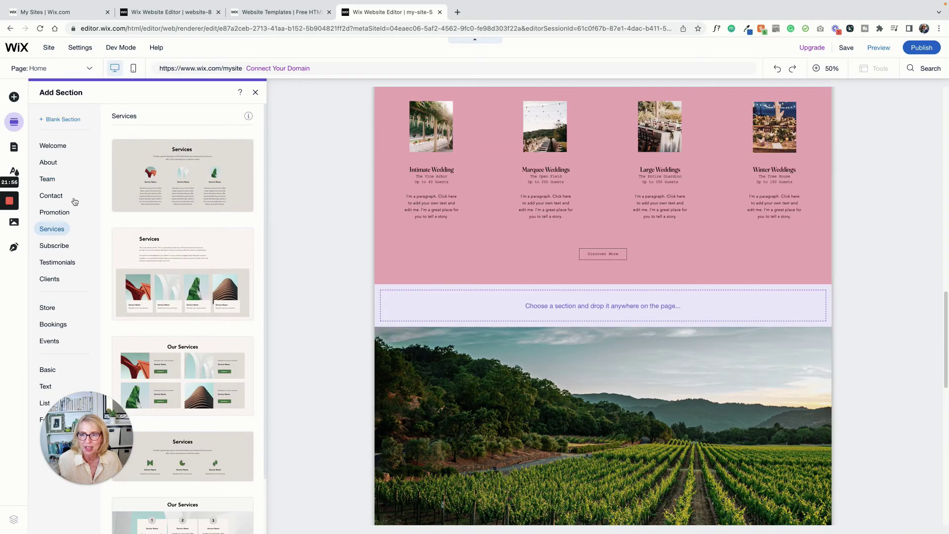
{"action": "left_click", "coordinate": [53, 168]}
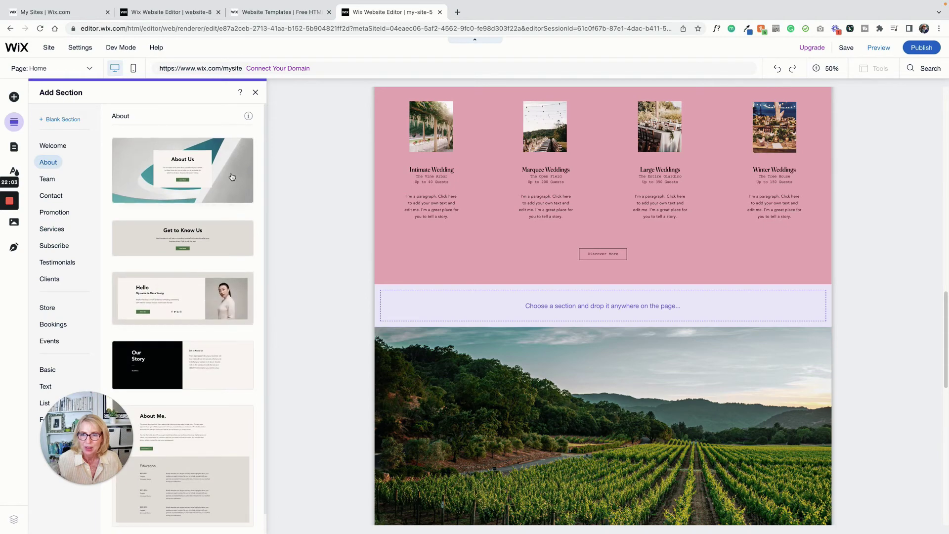
{"action": "left_click_drag", "start_coordinate": [233, 177], "coordinate": [688, 317]}
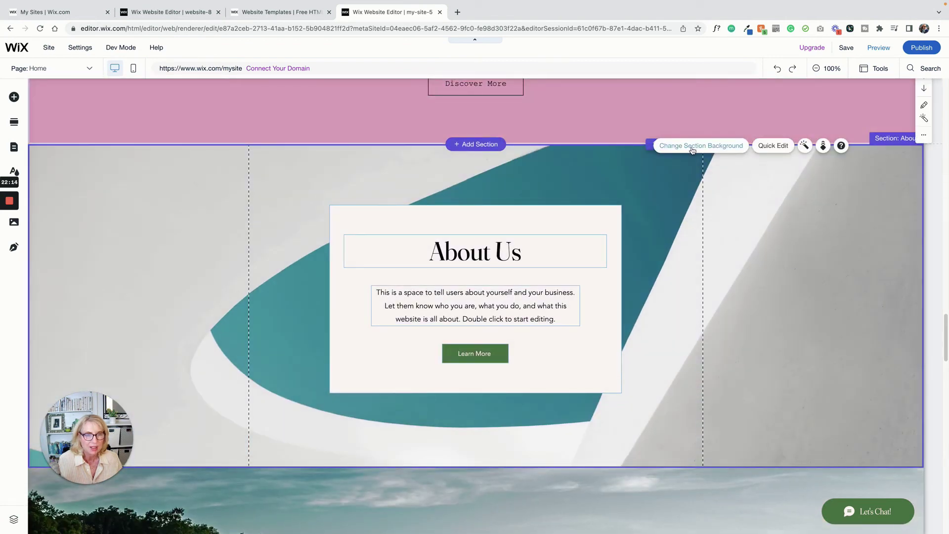
Step: Replace the About section's background with the garden ceremony photo with pink chairs, found by searching "wedding" in Media from Wix
{"action": "left_click", "coordinate": [693, 146]}
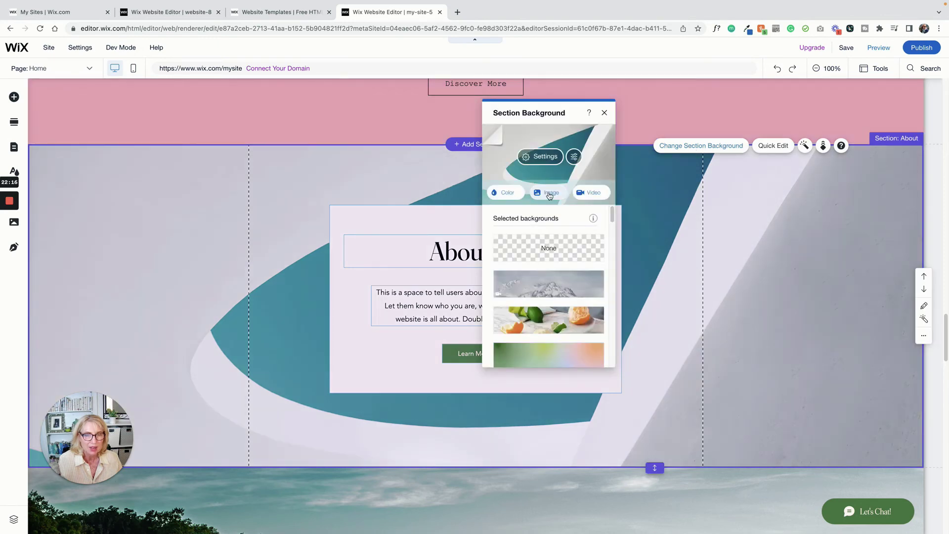
{"action": "left_click", "coordinate": [548, 192]}
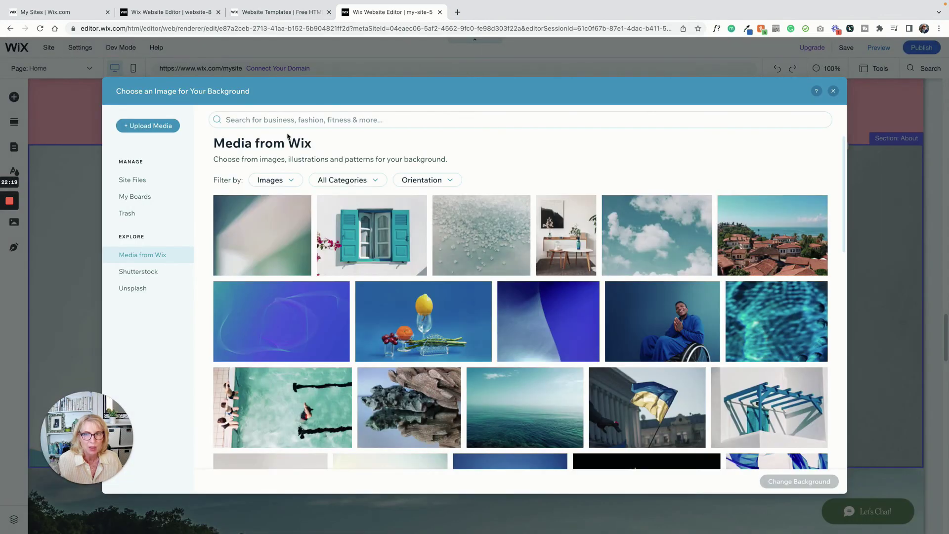
{"action": "left_click", "coordinate": [245, 119]}
{"action": "type", "text": "wedding"}
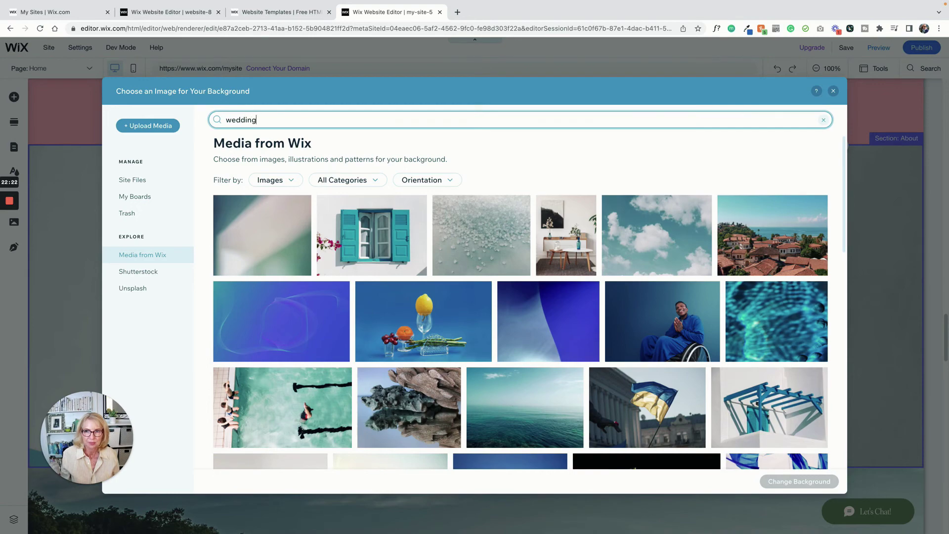
{"action": "key", "text": "Return"}
{"action": "left_click", "coordinate": [630, 263]}
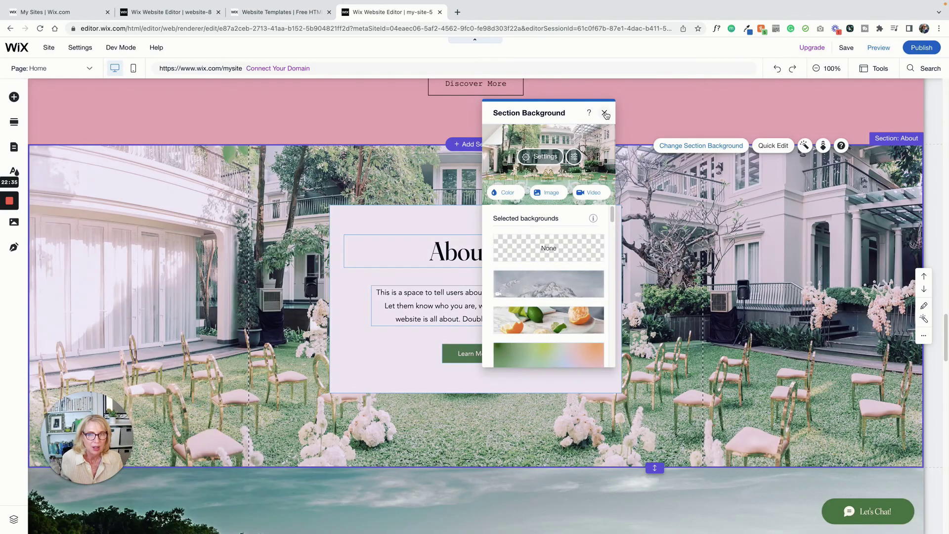
{"action": "left_click", "coordinate": [603, 117]}
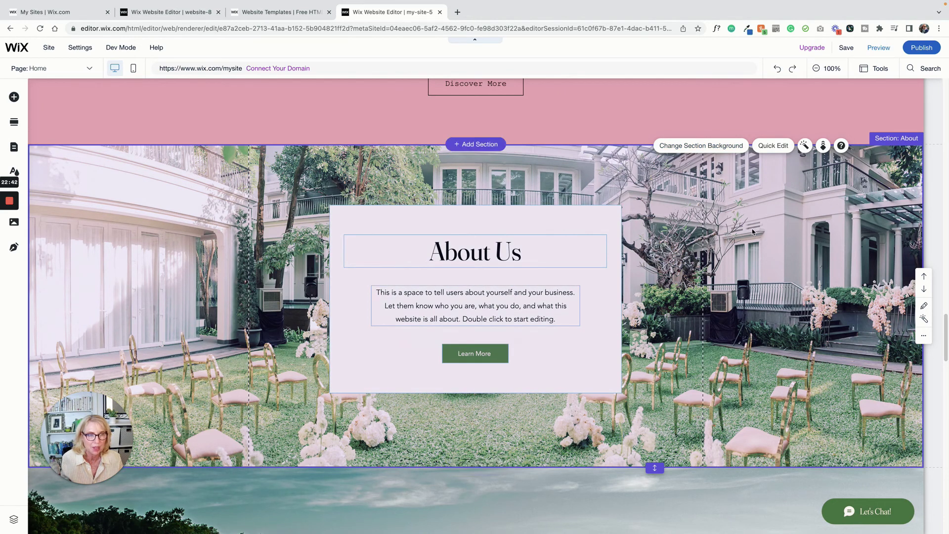
Step: Switch the About section to the layout with a shadow-boxed photo on one side and the text and Learn More button beside it
{"action": "left_click", "coordinate": [924, 320]}
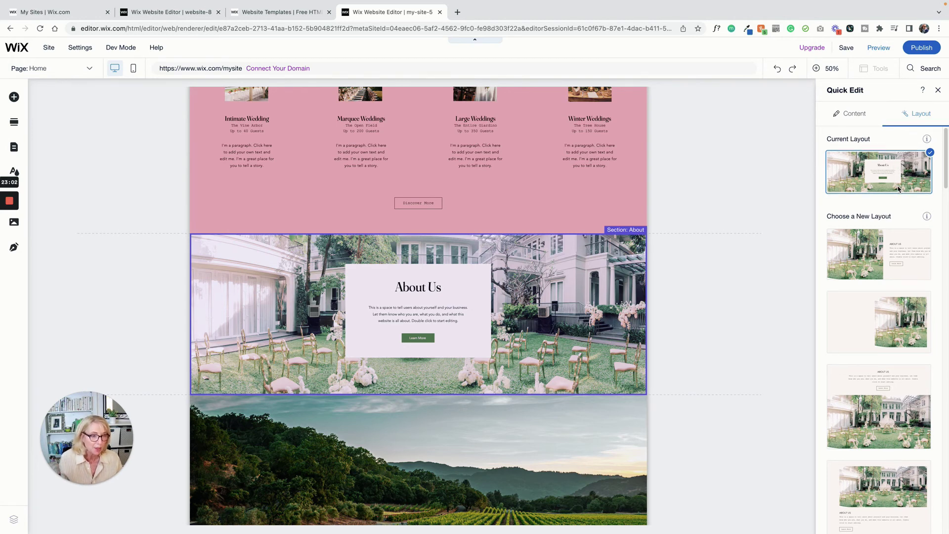
{"action": "scroll", "coordinate": [889, 198], "scroll_direction": "down", "scroll_amount": 2}
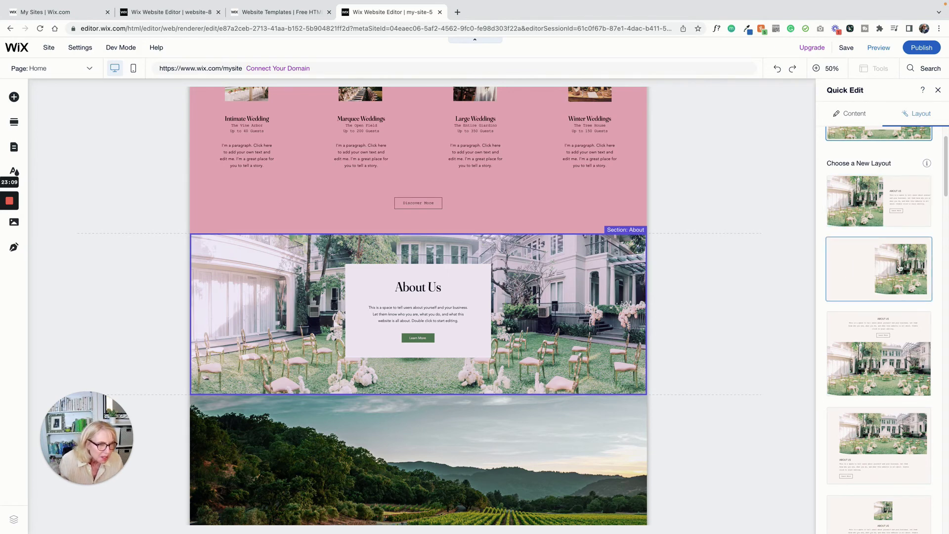
{"action": "scroll", "coordinate": [891, 268], "scroll_direction": "down", "scroll_amount": 3}
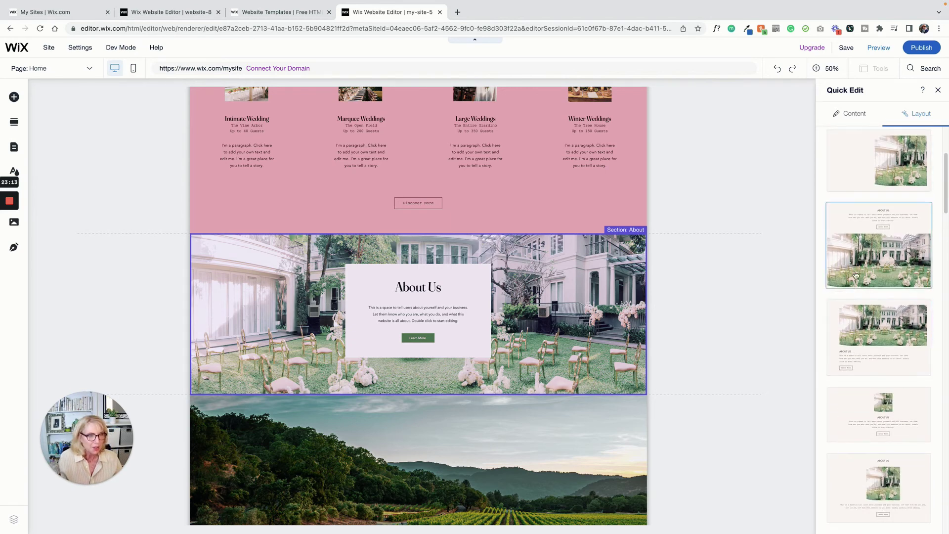
{"action": "scroll", "coordinate": [865, 326], "scroll_direction": "down", "scroll_amount": 3}
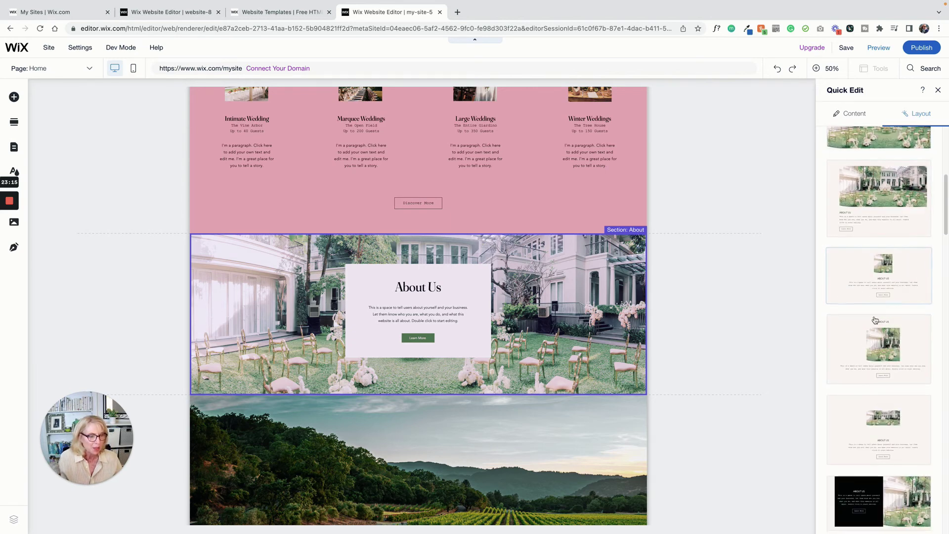
{"action": "scroll", "coordinate": [876, 296], "scroll_direction": "down", "scroll_amount": 4}
{"action": "scroll", "coordinate": [875, 320], "scroll_direction": "down", "scroll_amount": 3}
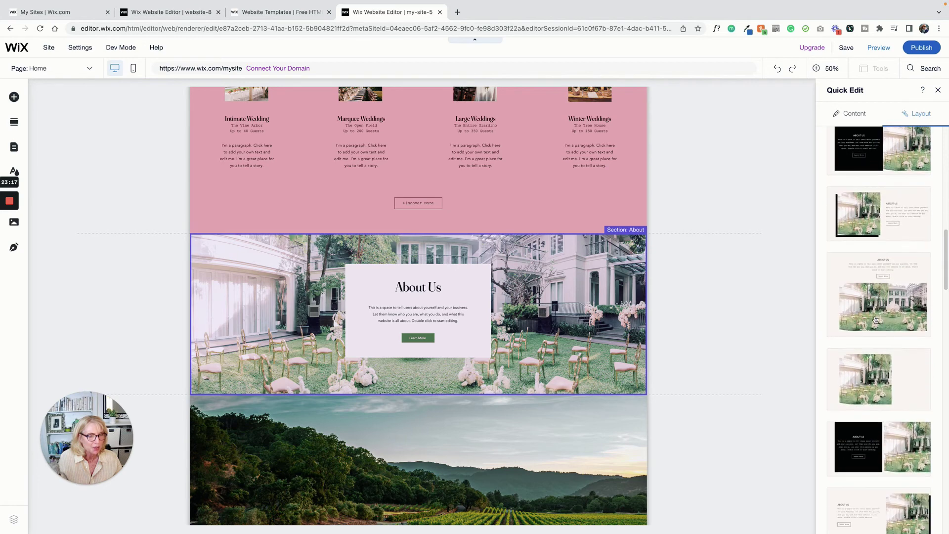
{"action": "left_click", "coordinate": [862, 195]}
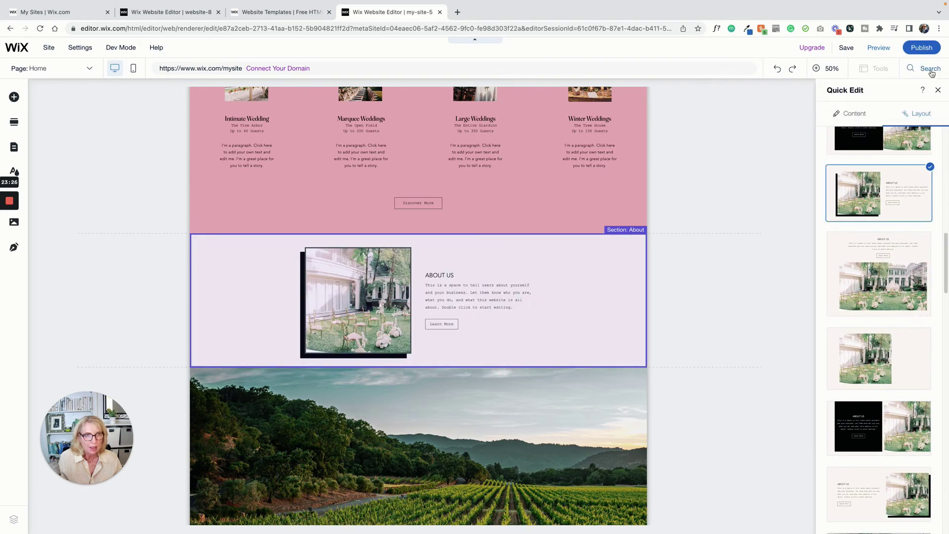
{"action": "left_click", "coordinate": [938, 90]}
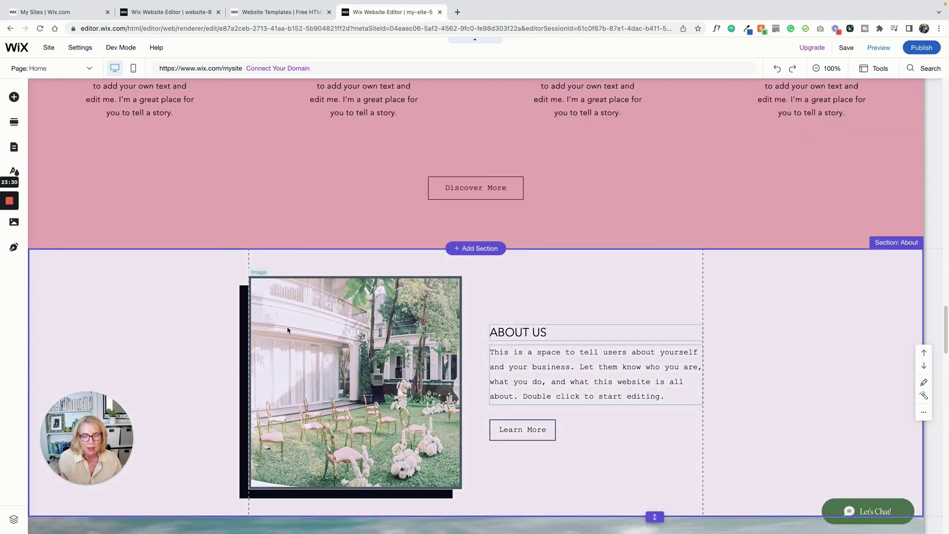
Step: Change the black container box behind the About section's photo to light pink
{"action": "left_click", "coordinate": [242, 331]}
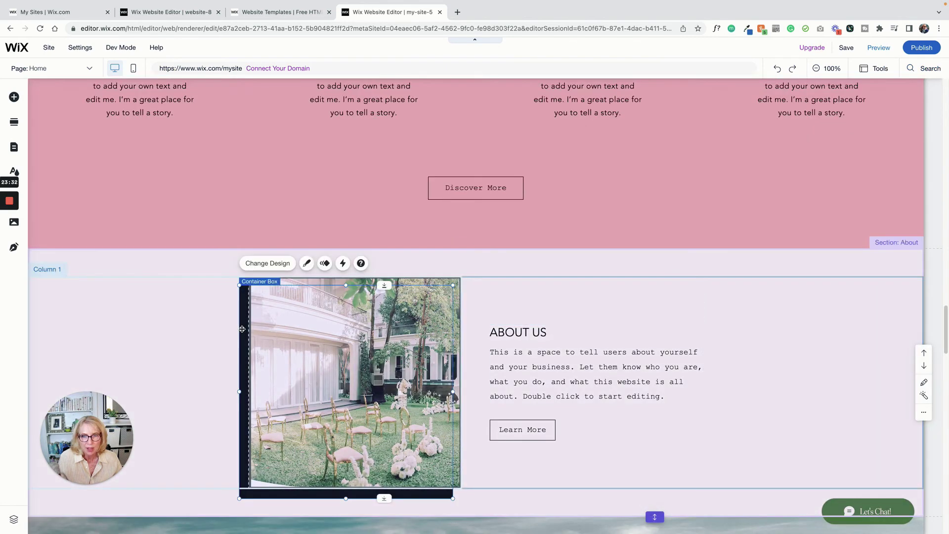
{"action": "left_click", "coordinate": [308, 263]}
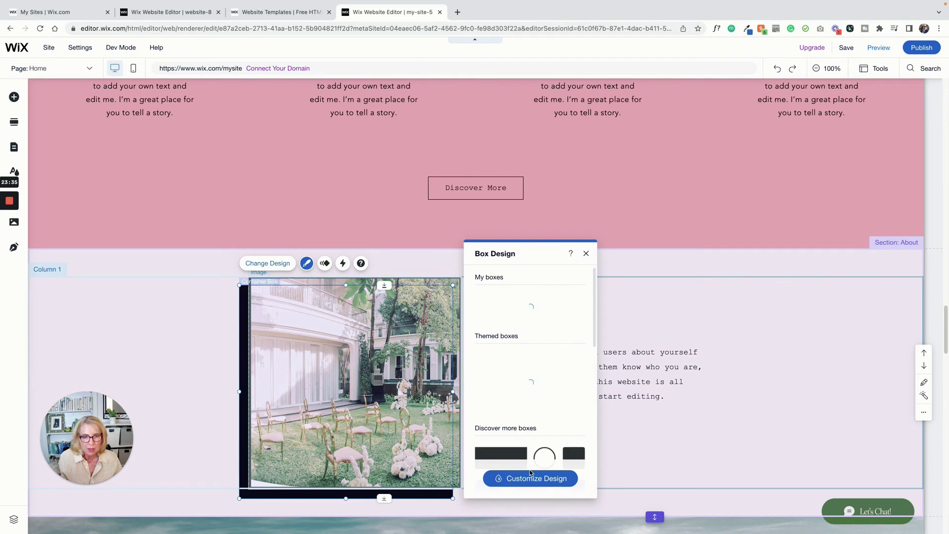
{"action": "left_click", "coordinate": [528, 478]}
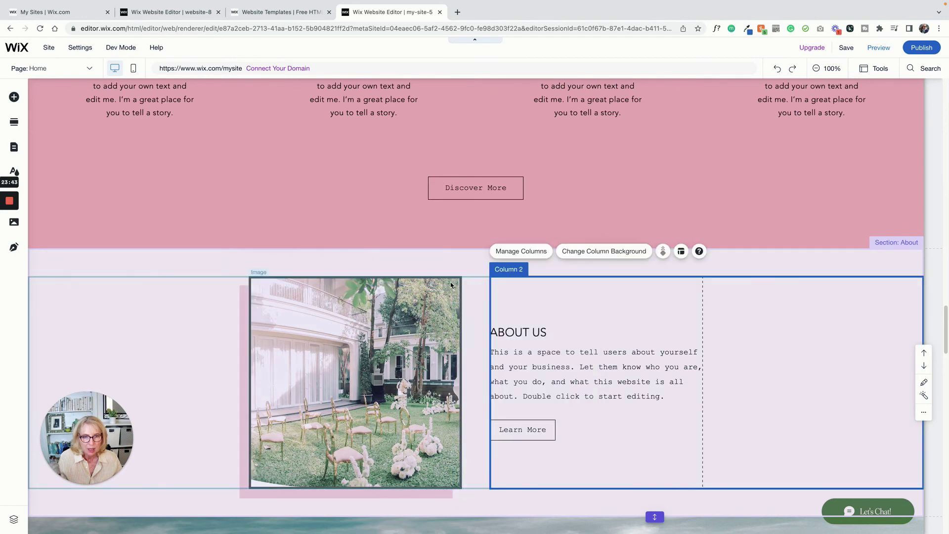
{"action": "left_click", "coordinate": [451, 285]}
{"action": "left_click", "coordinate": [772, 295]}
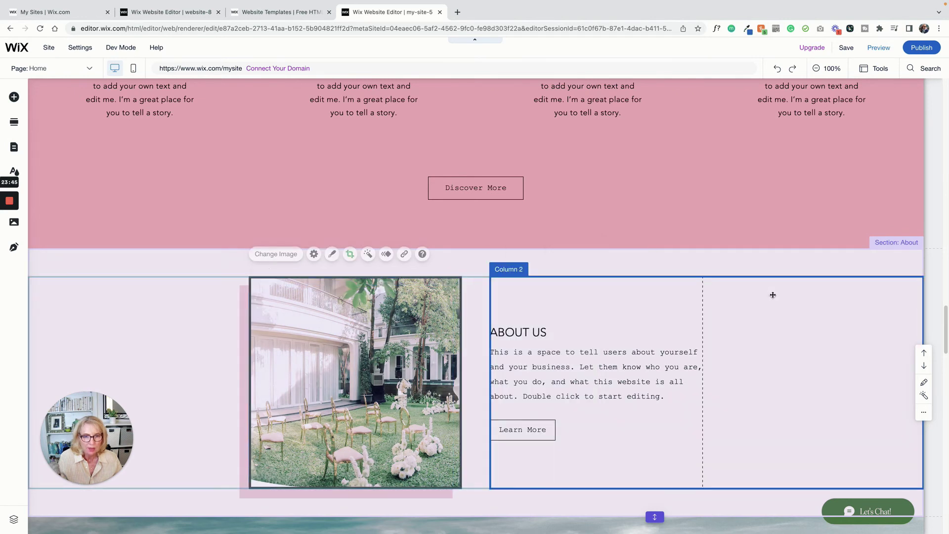
Step: Preview the site to check the About section between the wedding options and the vineyard image, and return to editing
{"action": "left_click", "coordinate": [878, 47]}
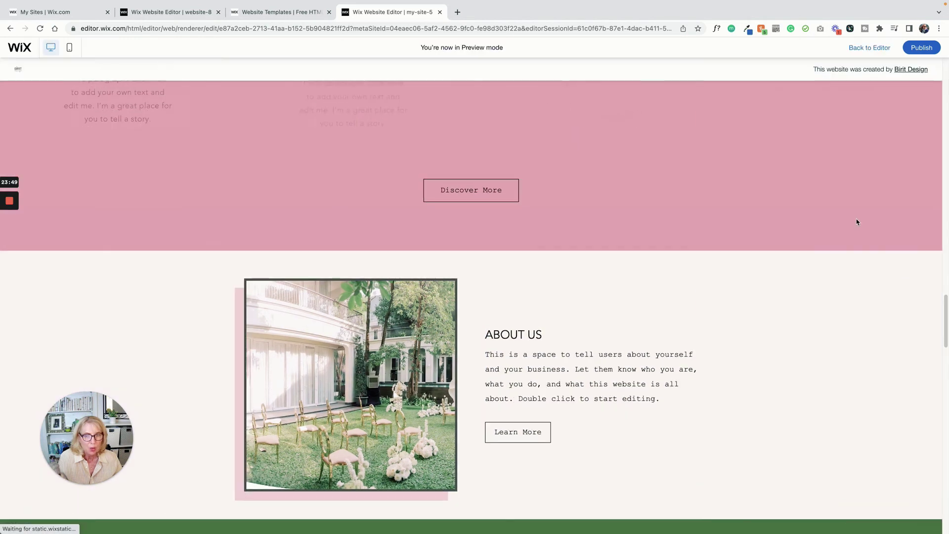
{"action": "scroll", "coordinate": [822, 307], "scroll_direction": "down", "scroll_amount": 3}
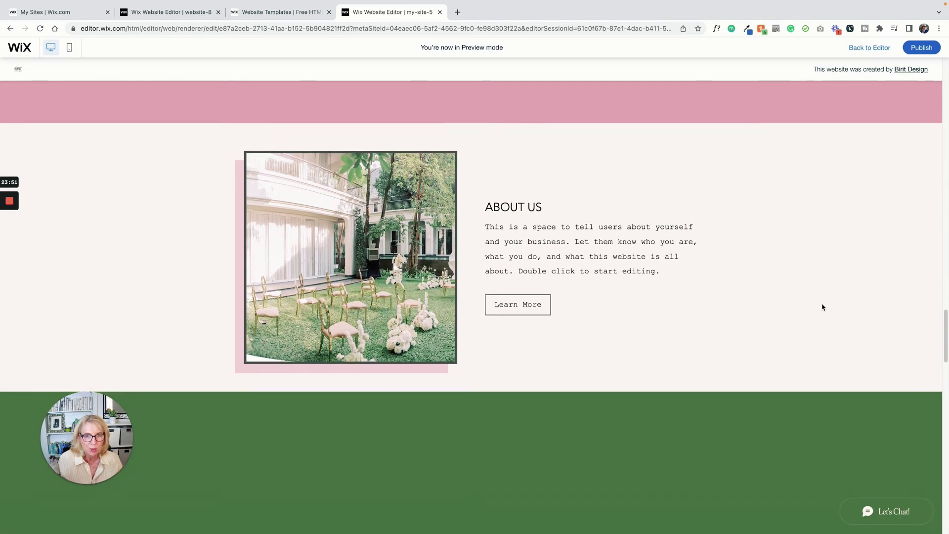
{"action": "scroll", "coordinate": [822, 307], "scroll_direction": "up", "scroll_amount": 2}
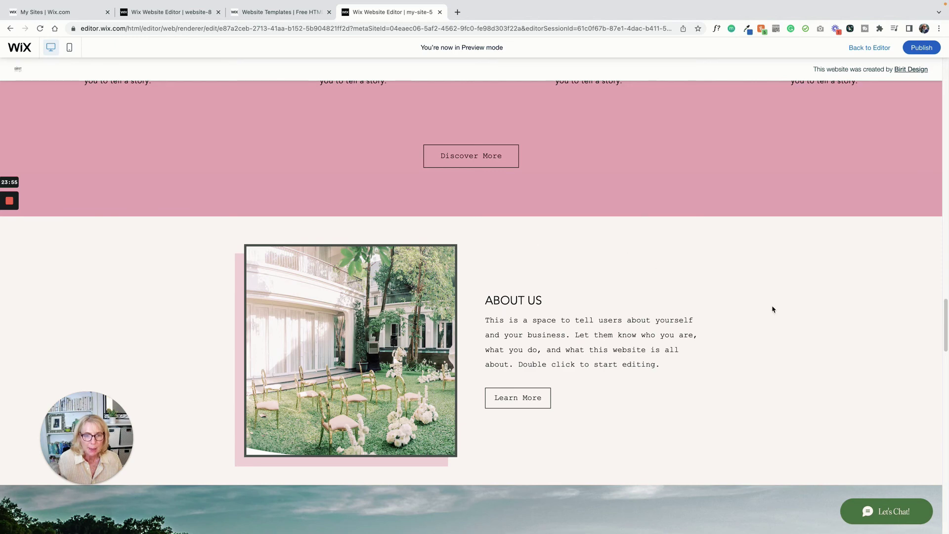
{"action": "left_click", "coordinate": [861, 48]}
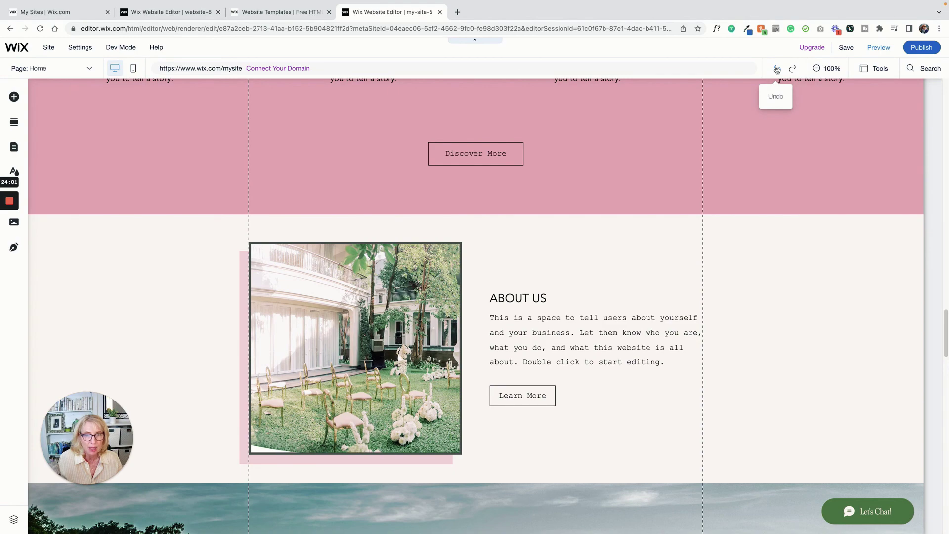
Step: Undo the About section's box colour and layout changes back to the centred text box over the garden photo
{"action": "left_click", "coordinate": [776, 70]}
{"action": "scroll", "coordinate": [915, 297], "scroll_direction": "down", "scroll_amount": 3}
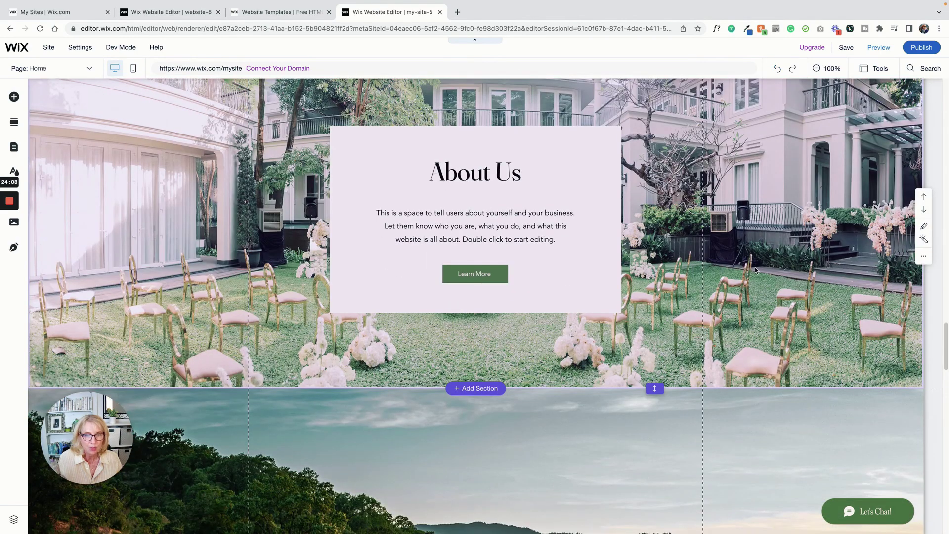
Step: Review the home page from the wedding options up to the welcome section and back down to Wedding Styles
{"action": "scroll", "coordinate": [754, 269], "scroll_direction": "up", "scroll_amount": 7}
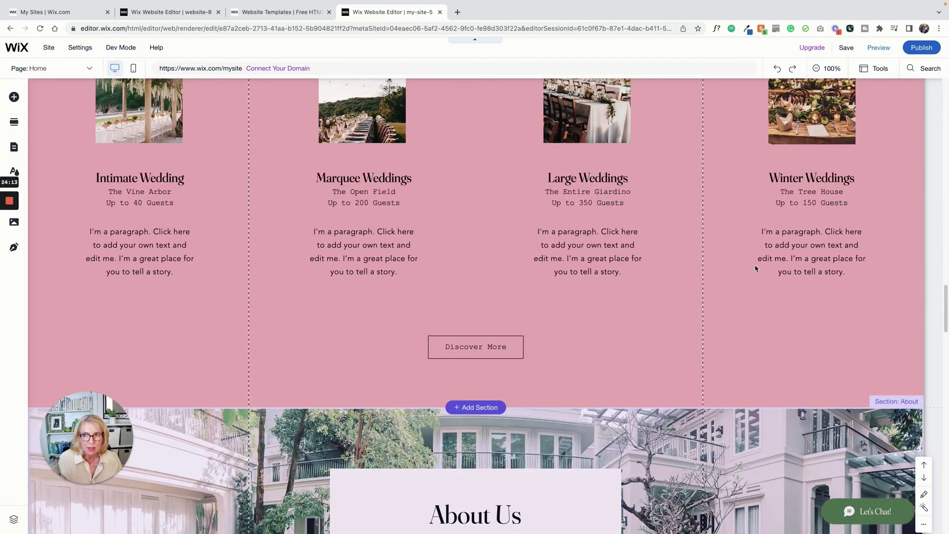
{"action": "scroll", "coordinate": [754, 268], "scroll_direction": "up", "scroll_amount": 2}
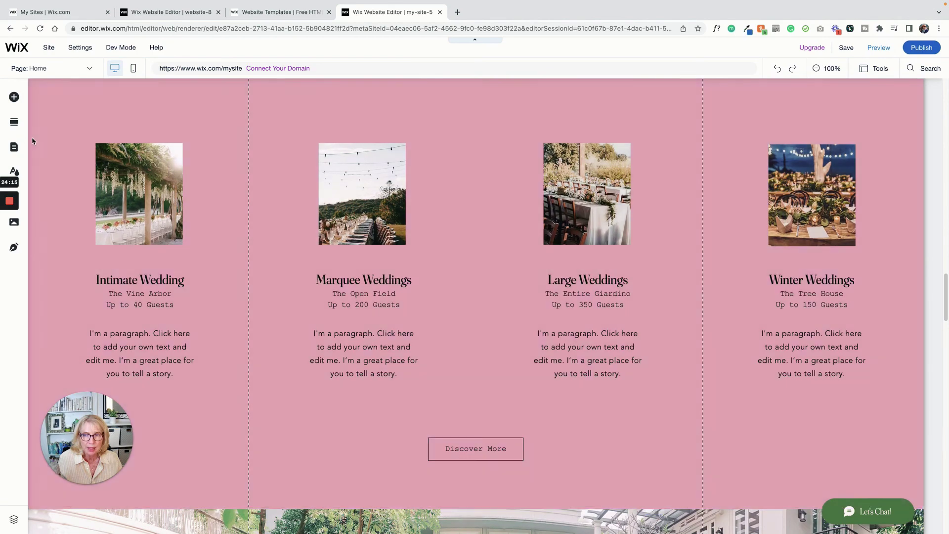
{"action": "scroll", "coordinate": [760, 192], "scroll_direction": "up", "scroll_amount": 14}
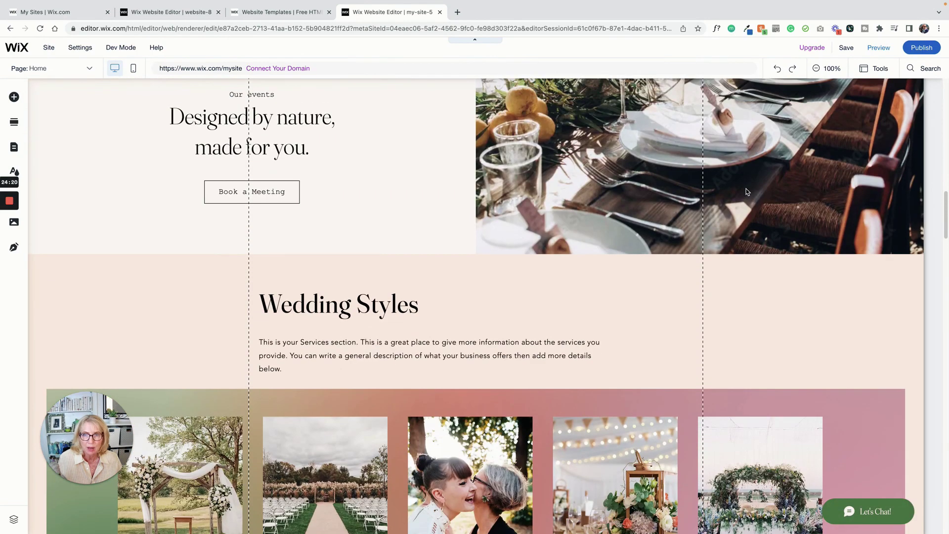
{"action": "scroll", "coordinate": [745, 191], "scroll_direction": "up", "scroll_amount": 3}
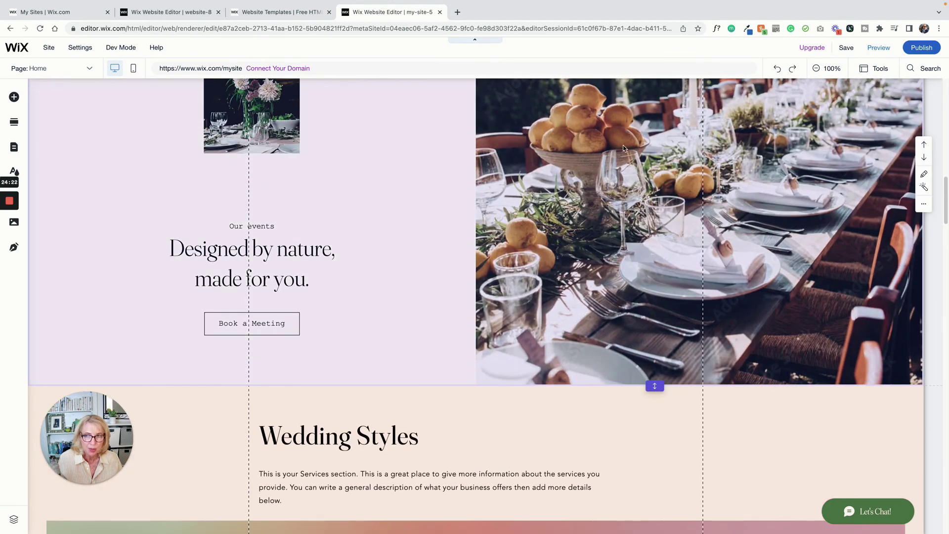
{"action": "scroll", "coordinate": [692, 163], "scroll_direction": "down", "scroll_amount": 7}
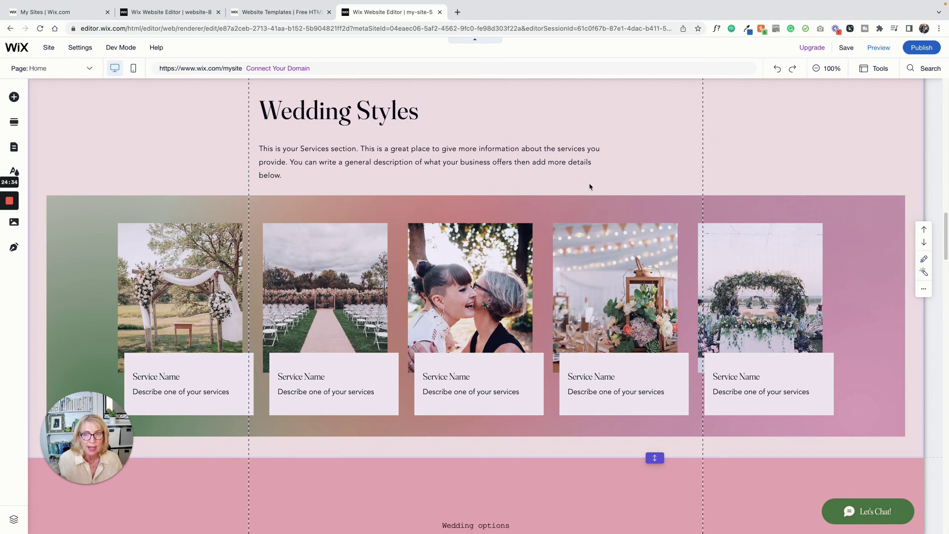
{"action": "scroll", "coordinate": [713, 146], "scroll_direction": "up", "scroll_amount": 1}
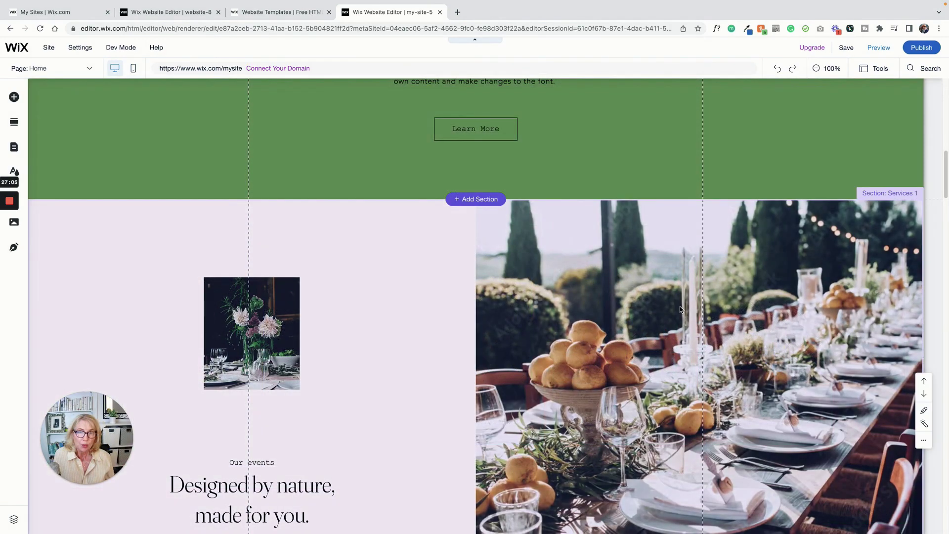
{"action": "scroll", "coordinate": [680, 308], "scroll_direction": "up", "scroll_amount": 5}
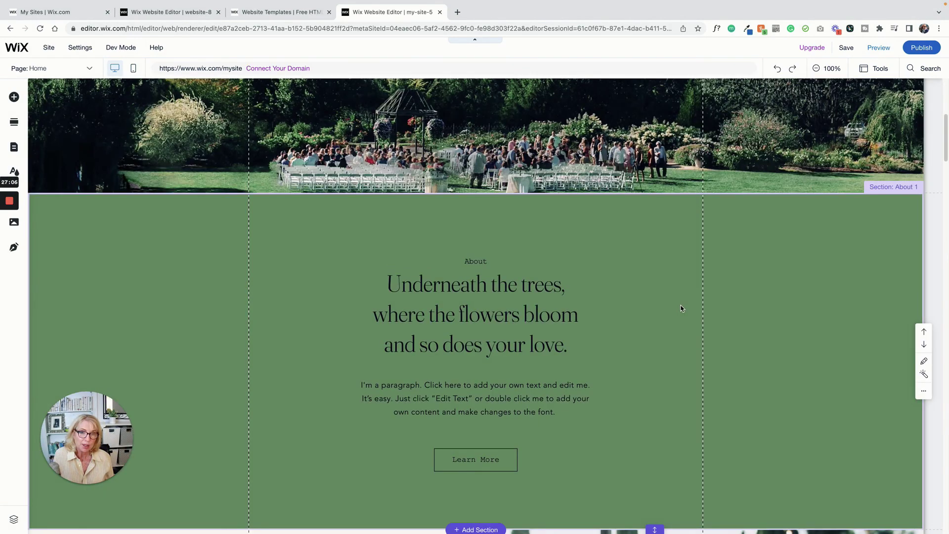
{"action": "scroll", "coordinate": [681, 308], "scroll_direction": "up", "scroll_amount": 5}
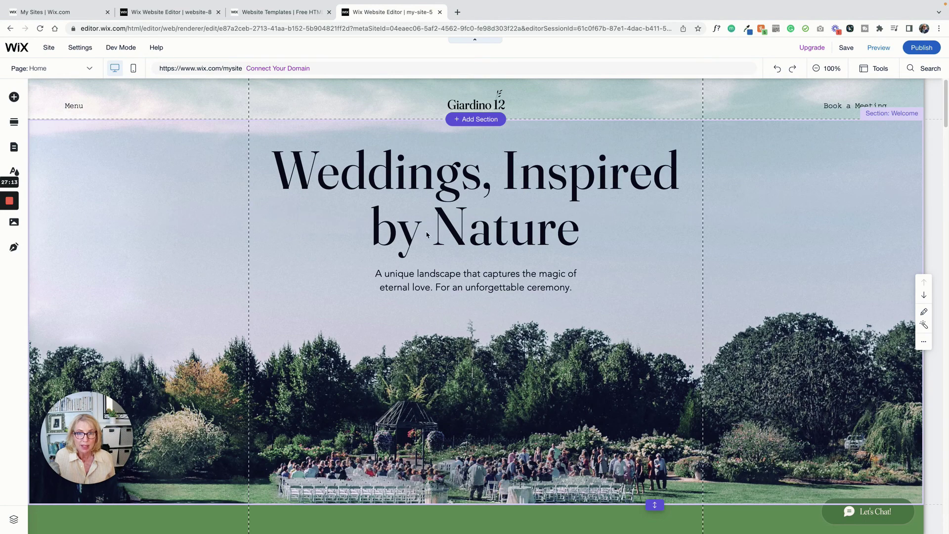
{"action": "scroll", "coordinate": [427, 234], "scroll_direction": "down", "scroll_amount": 15}
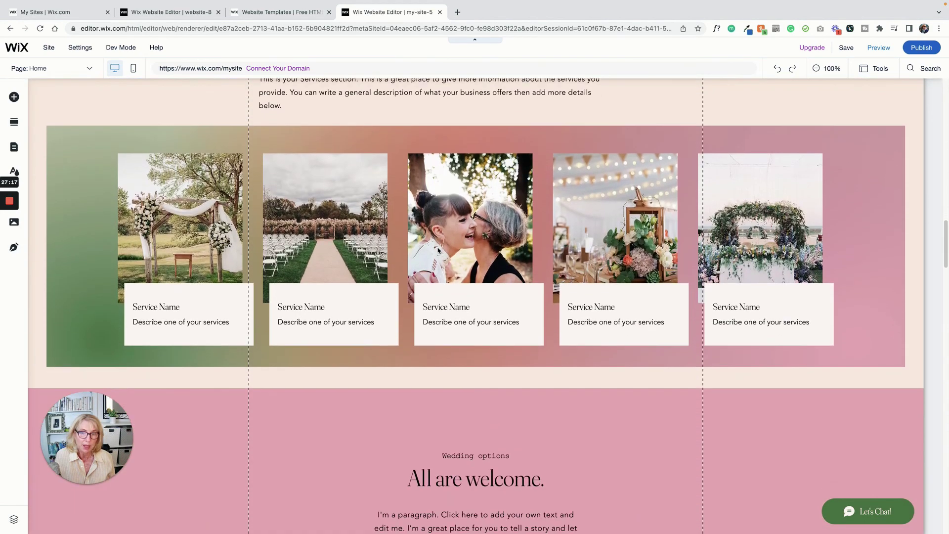
{"action": "scroll", "coordinate": [438, 247], "scroll_direction": "up", "scroll_amount": 4}
{"action": "scroll", "coordinate": [438, 245], "scroll_direction": "down", "scroll_amount": 2}
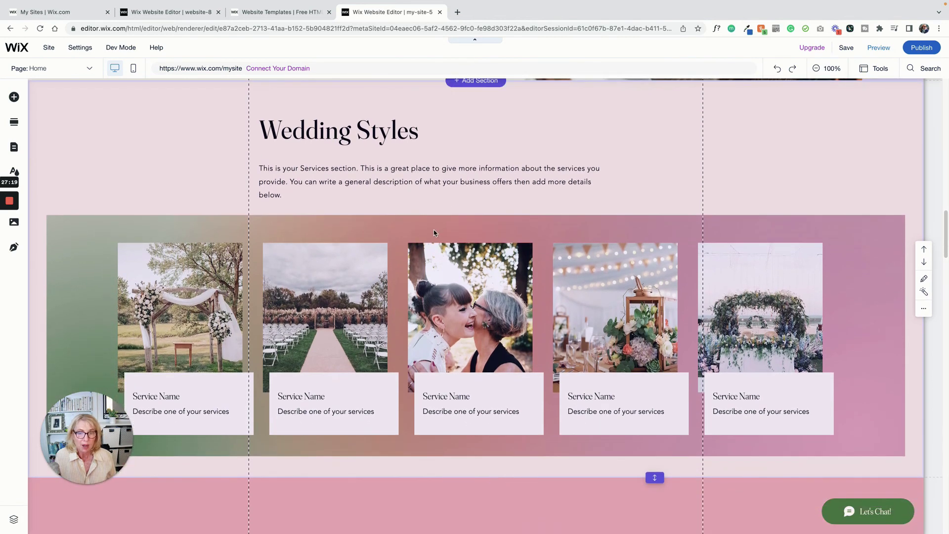